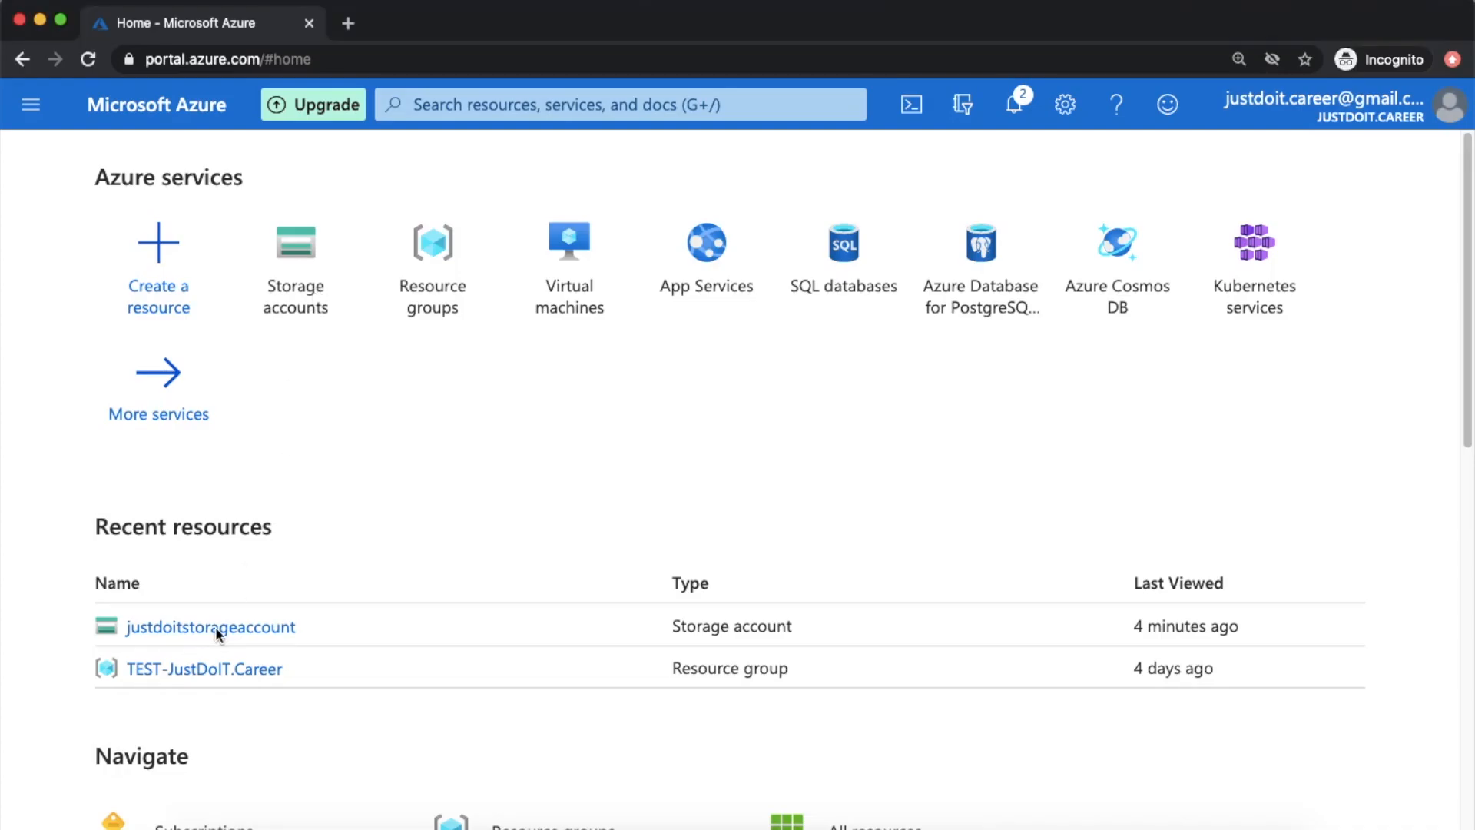
Open the justdoitstorageaccount storage account and go to its Configuration settings
click(215, 625)
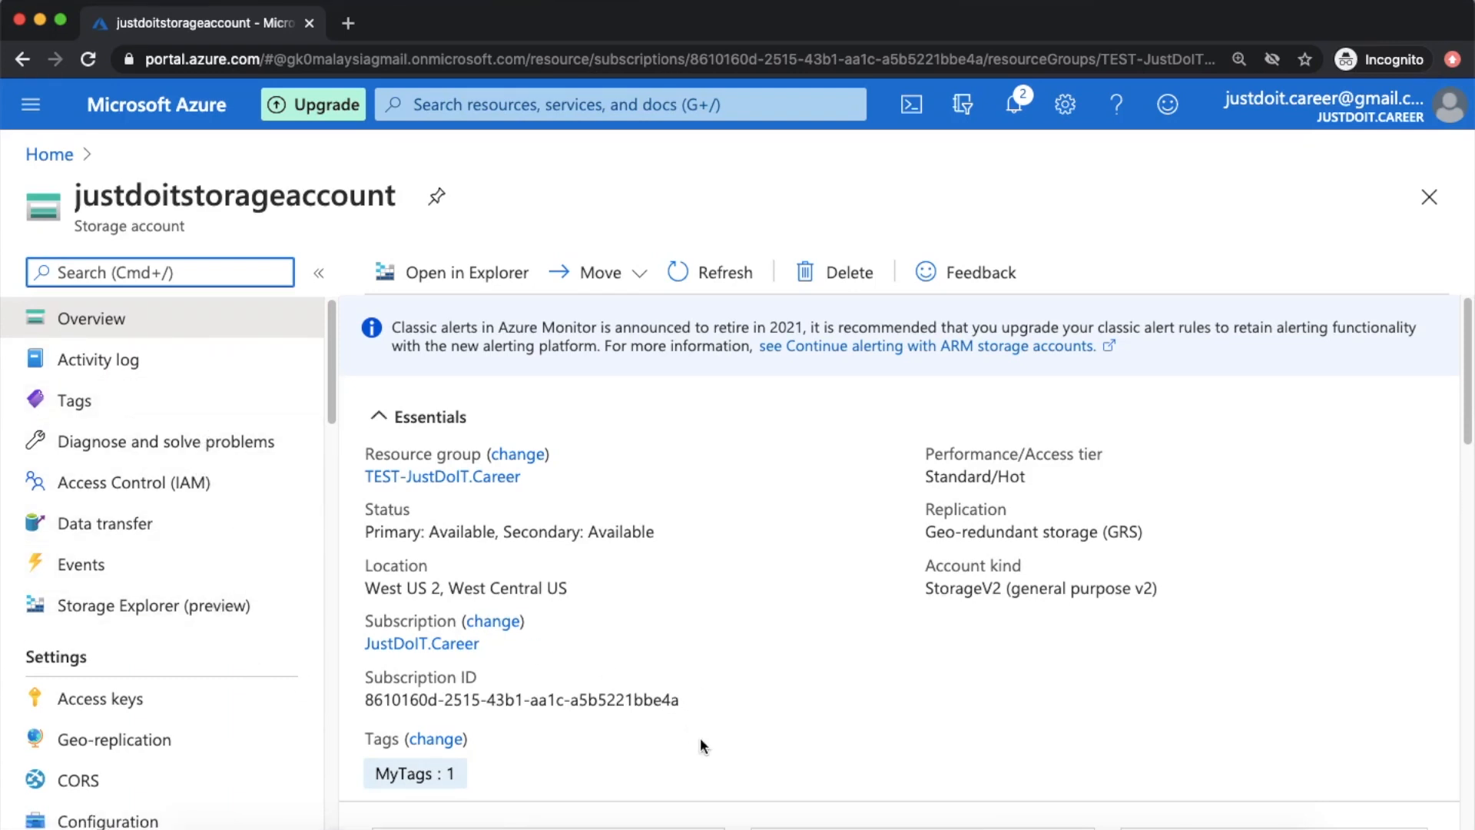
scroll(702, 733, down, 1)
scroll(702, 737, down, 1)
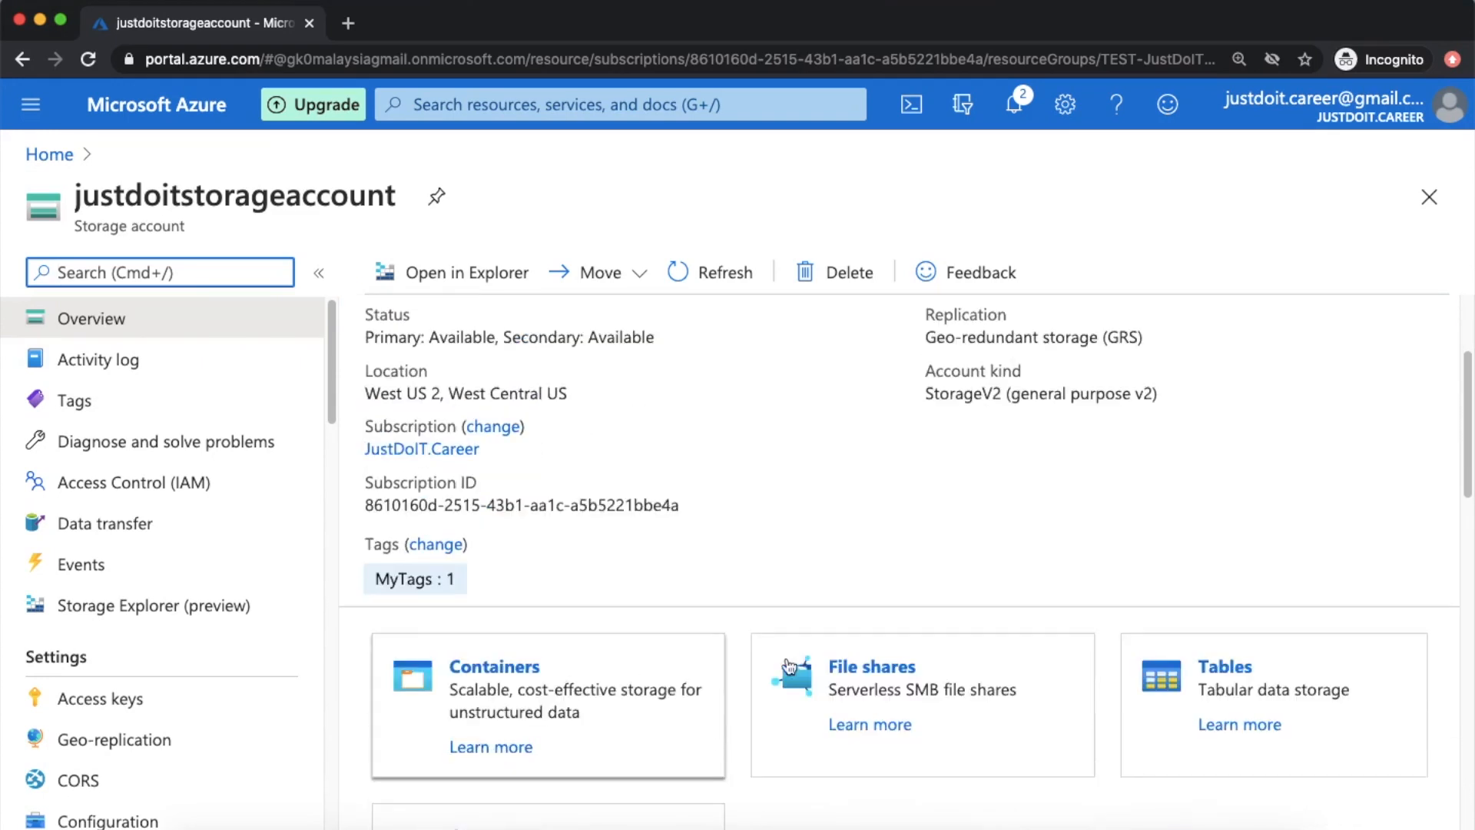
scroll(200, 676, down, 1)
scroll(200, 676, down, 5)
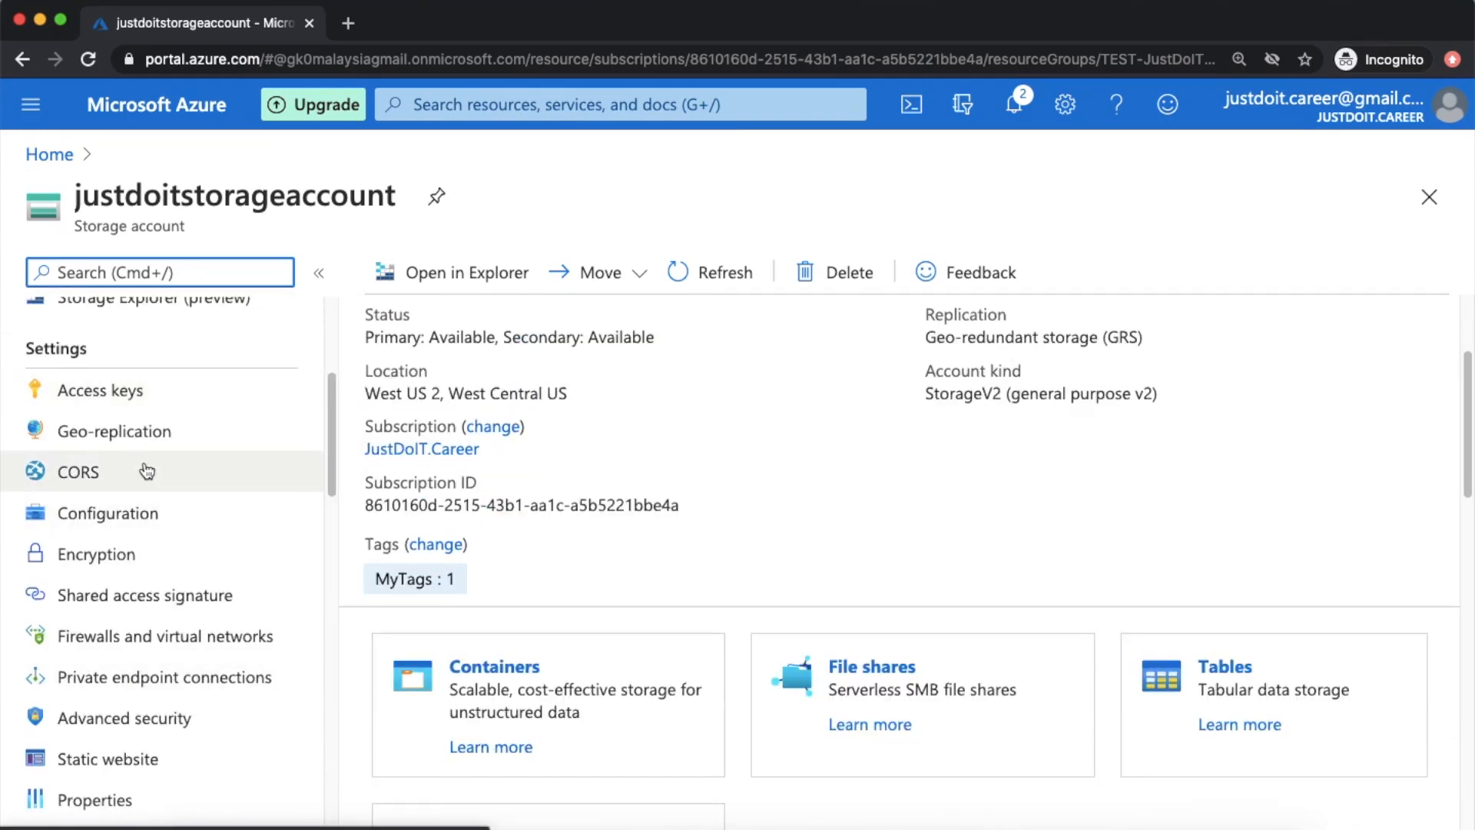
double_click(74, 349)
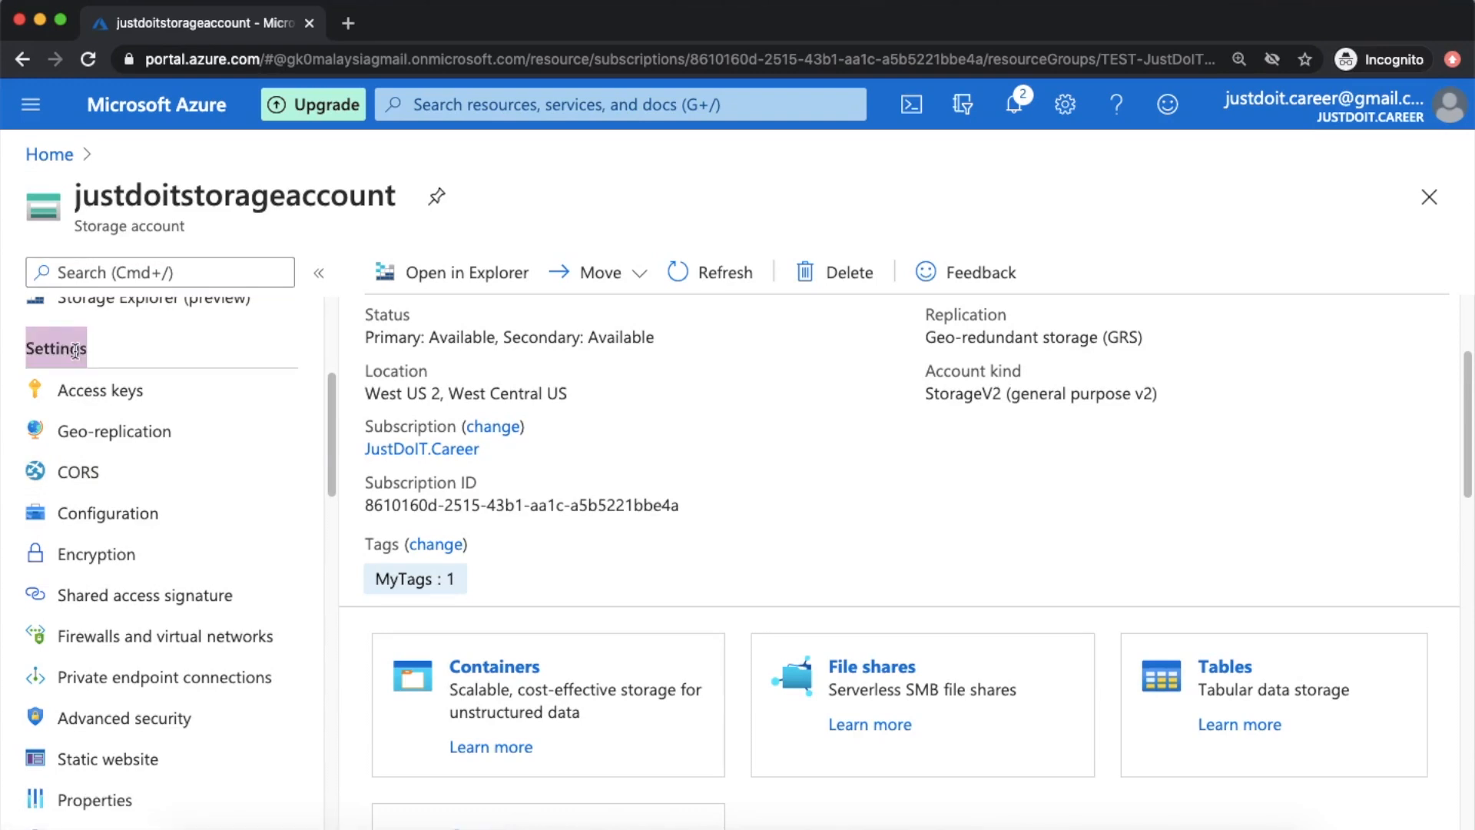
click(132, 524)
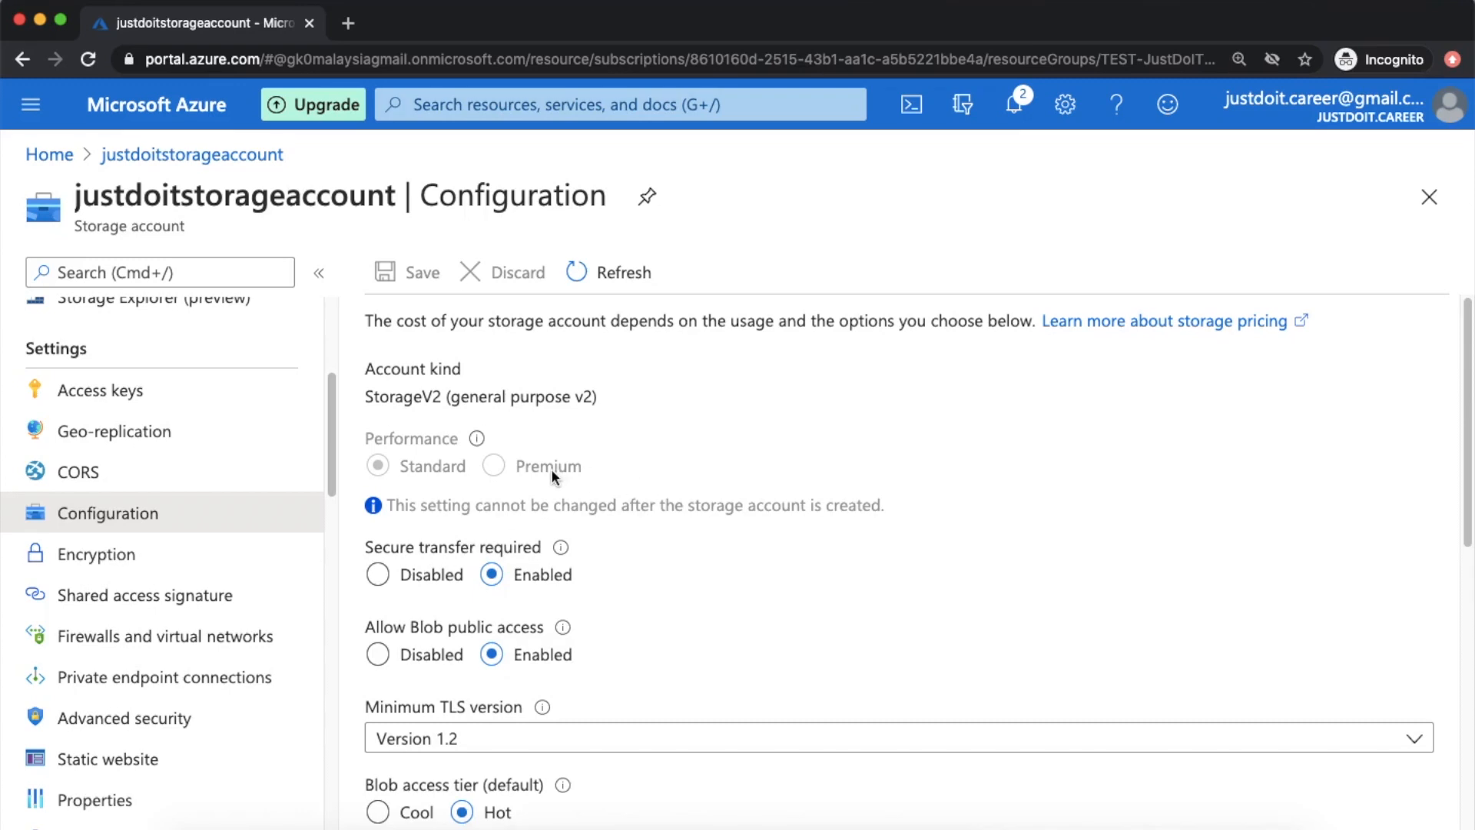
Review the secure transfer and blob public access settings and the selectable minimum TLS versions
scroll(598, 514, down, 1)
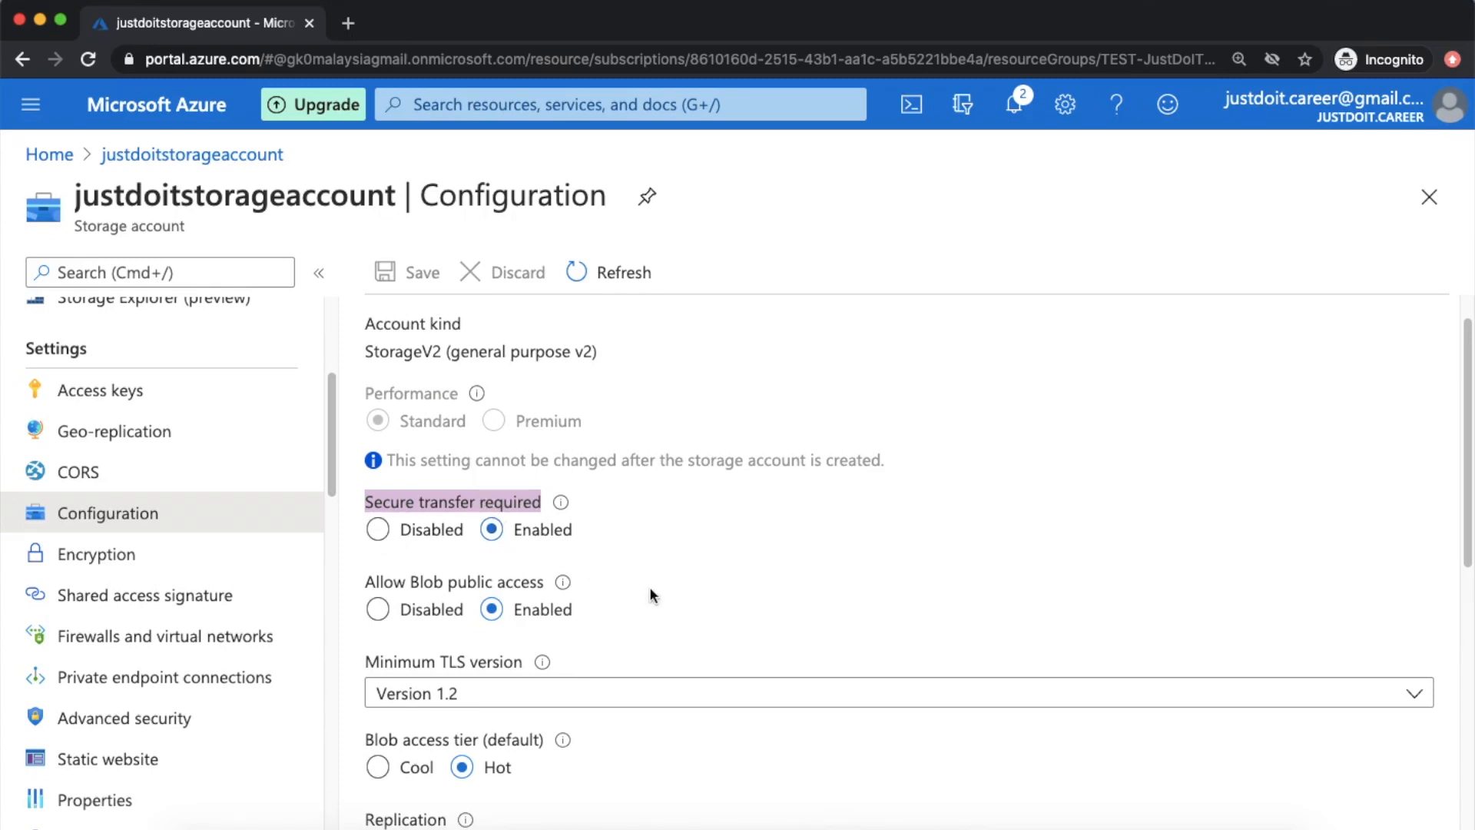
scroll(690, 620, up, 1)
scroll(593, 684, down, 1)
scroll(570, 715, down, 1)
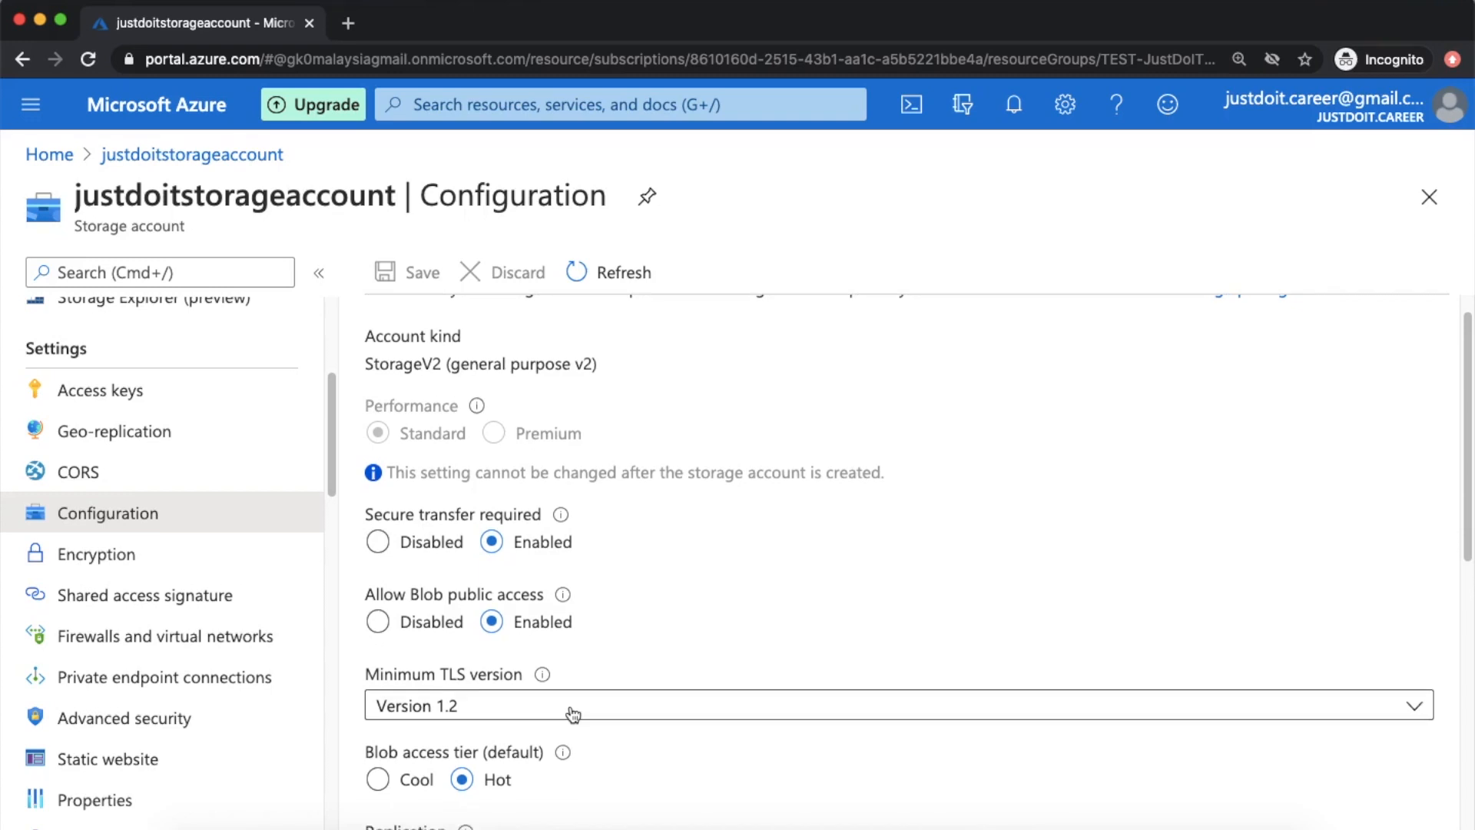
click(575, 708)
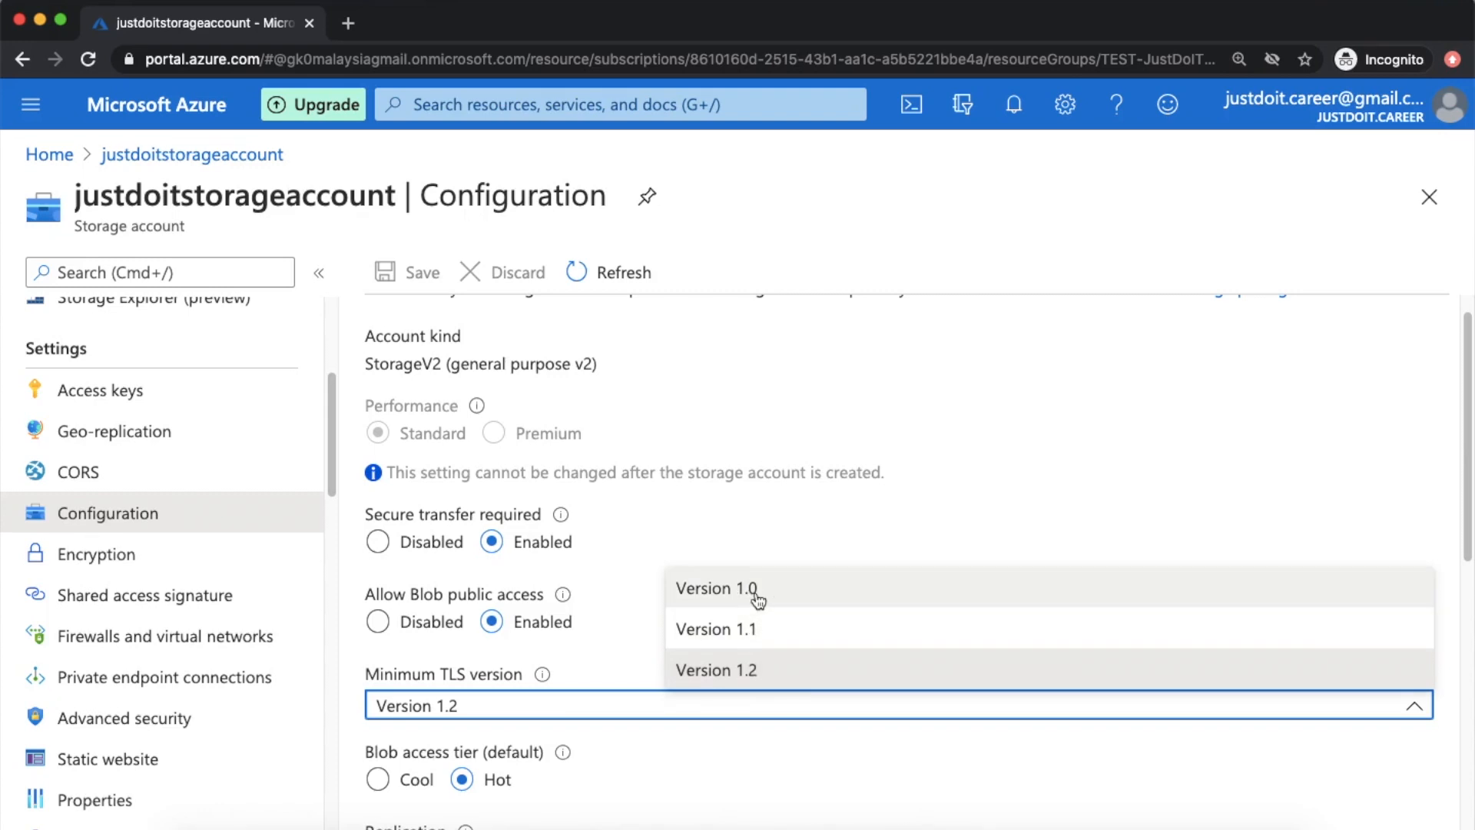
click(824, 525)
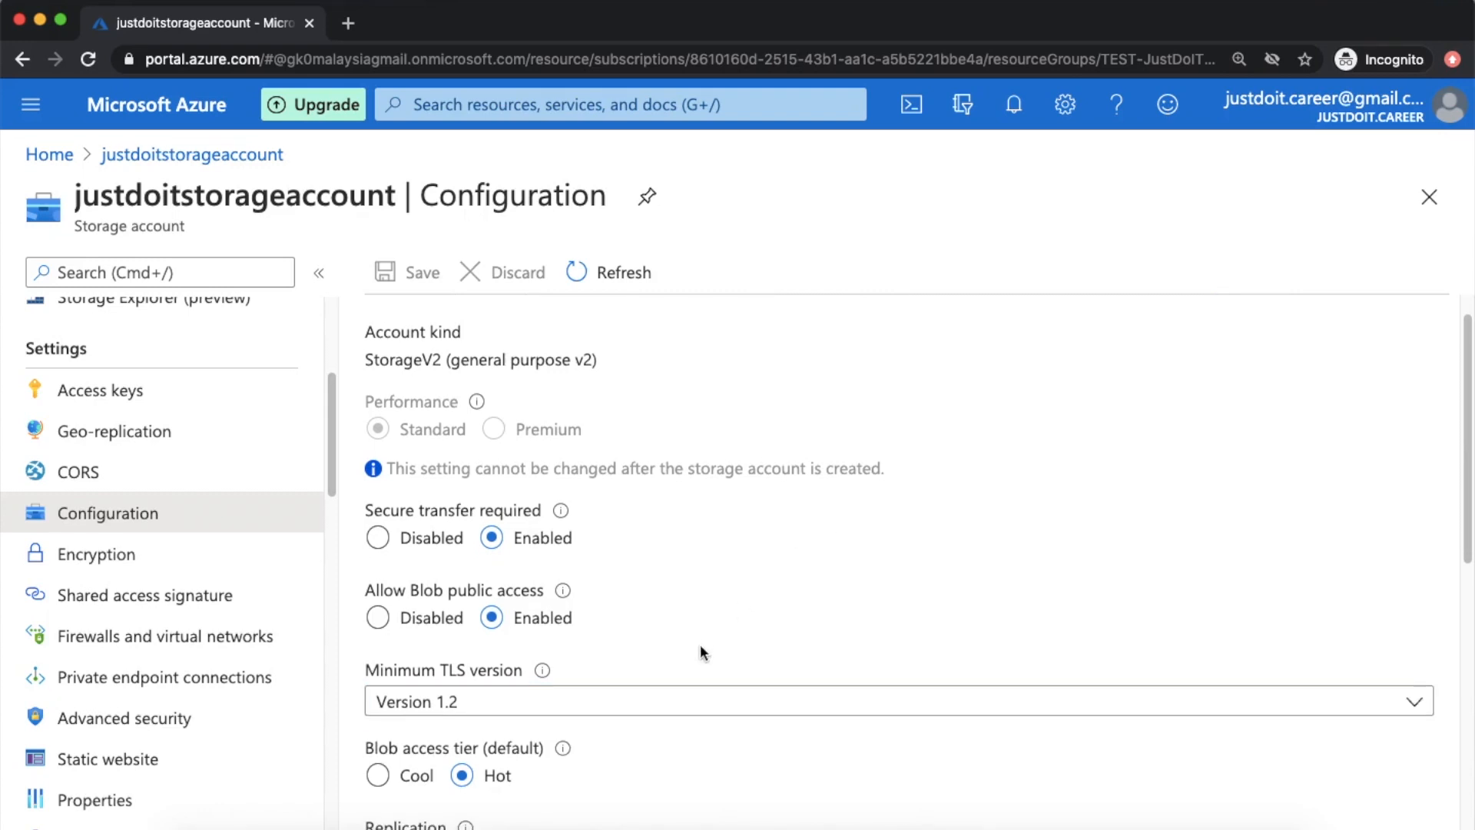
Review the default blob access tier and the replication options offered for the storage account
scroll(699, 646, down, 3)
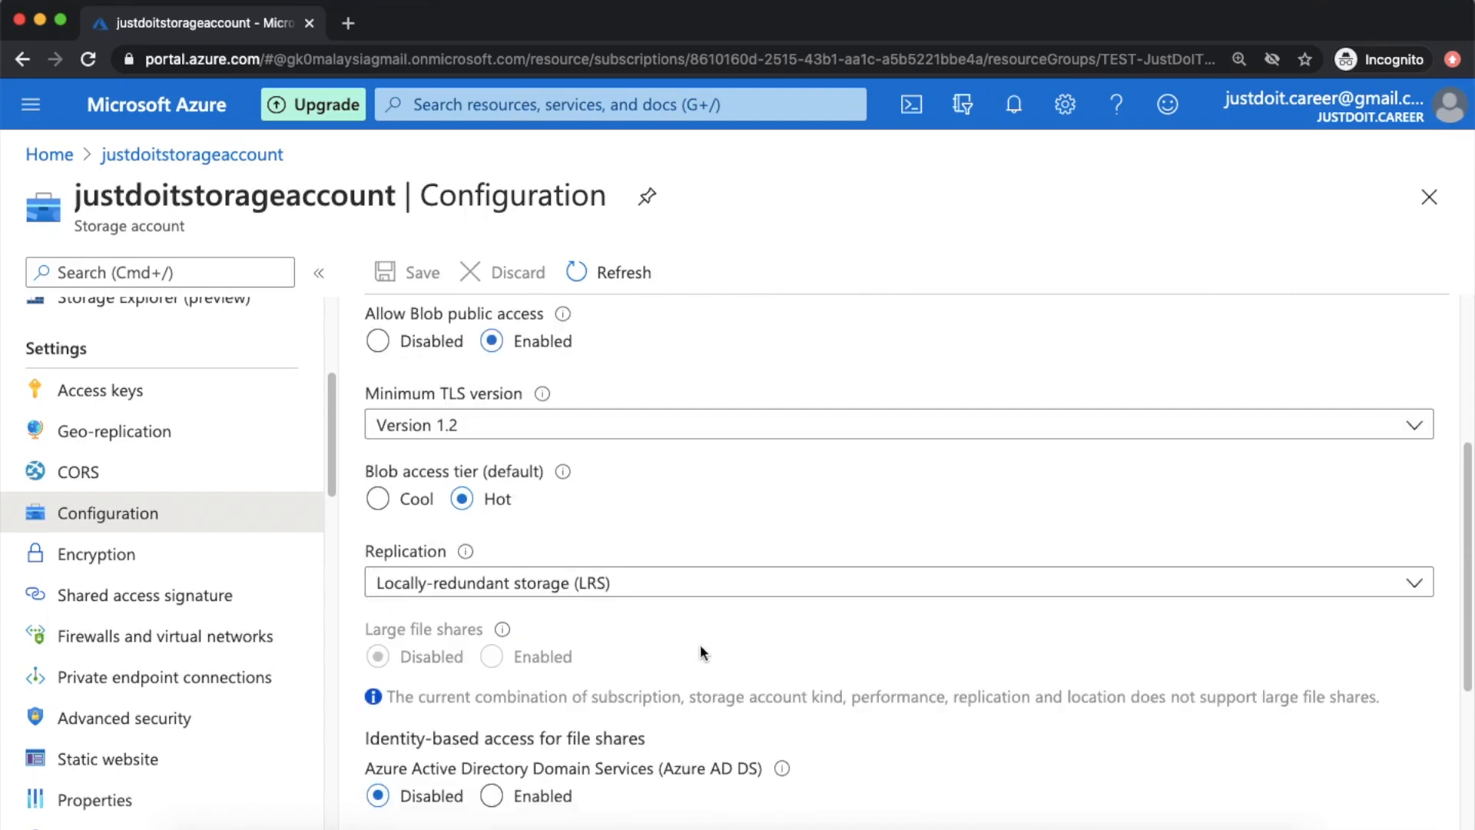
triple_click(385, 472)
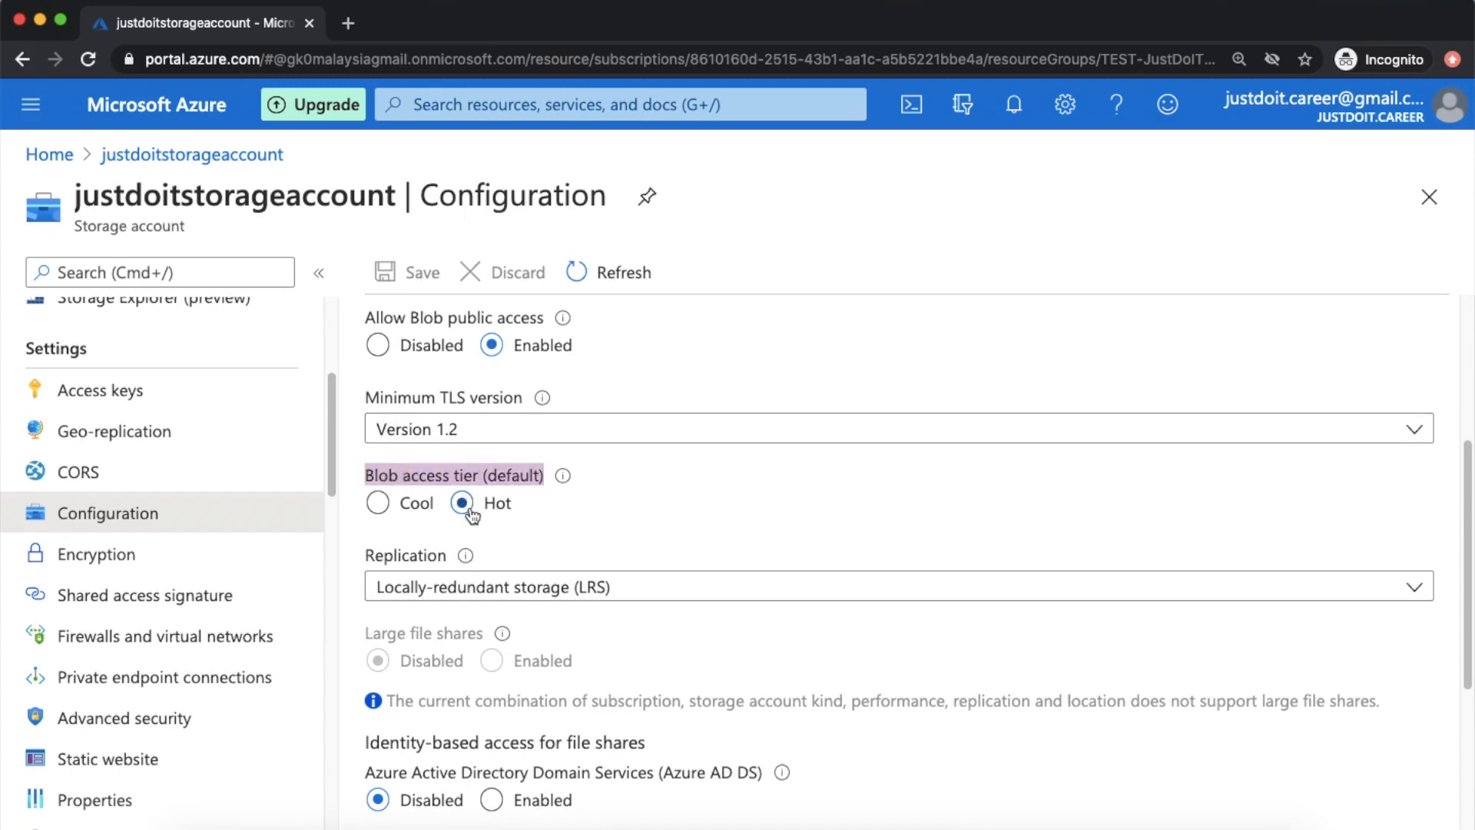
click(624, 532)
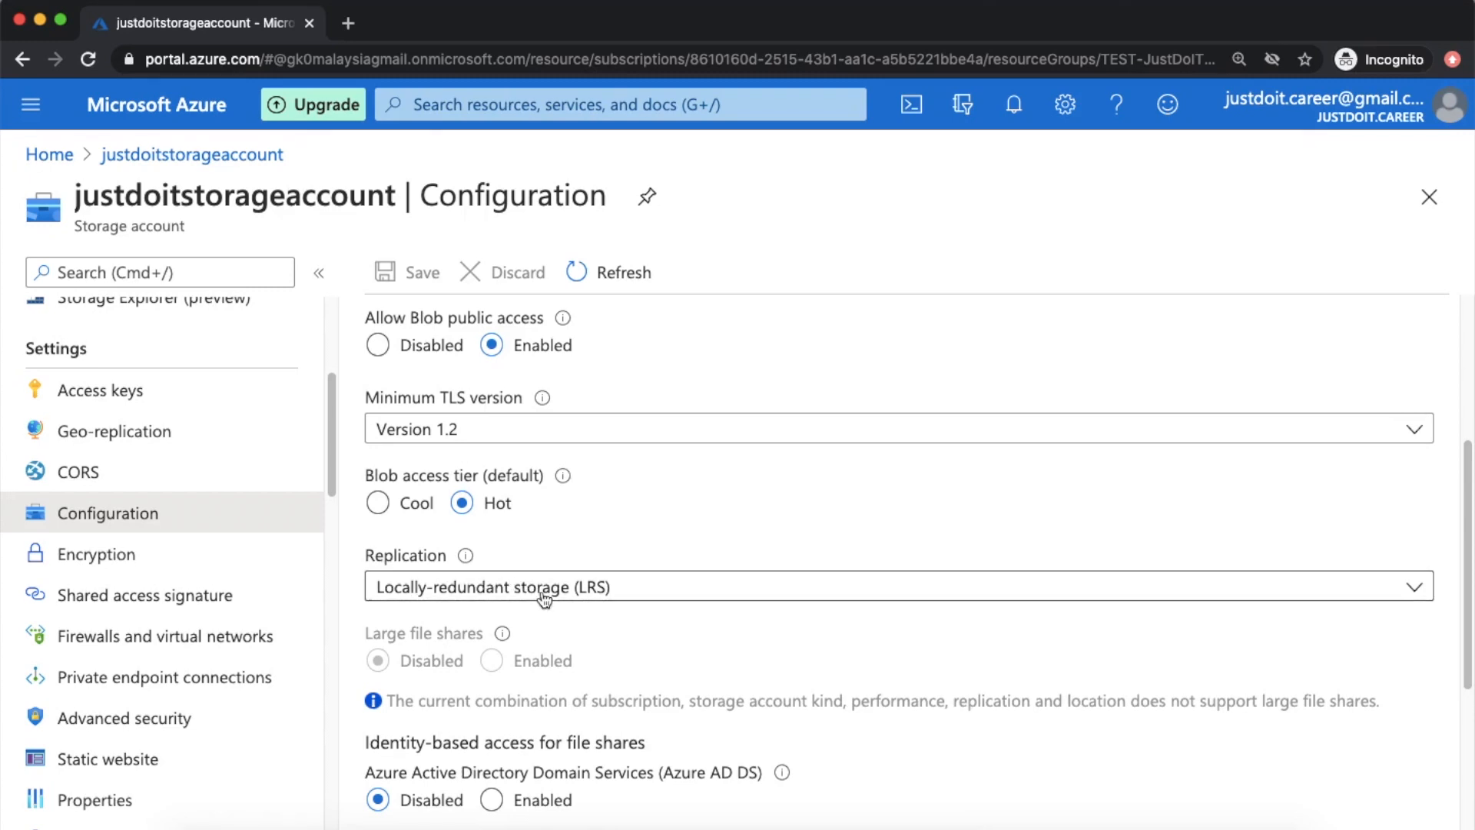
click(615, 596)
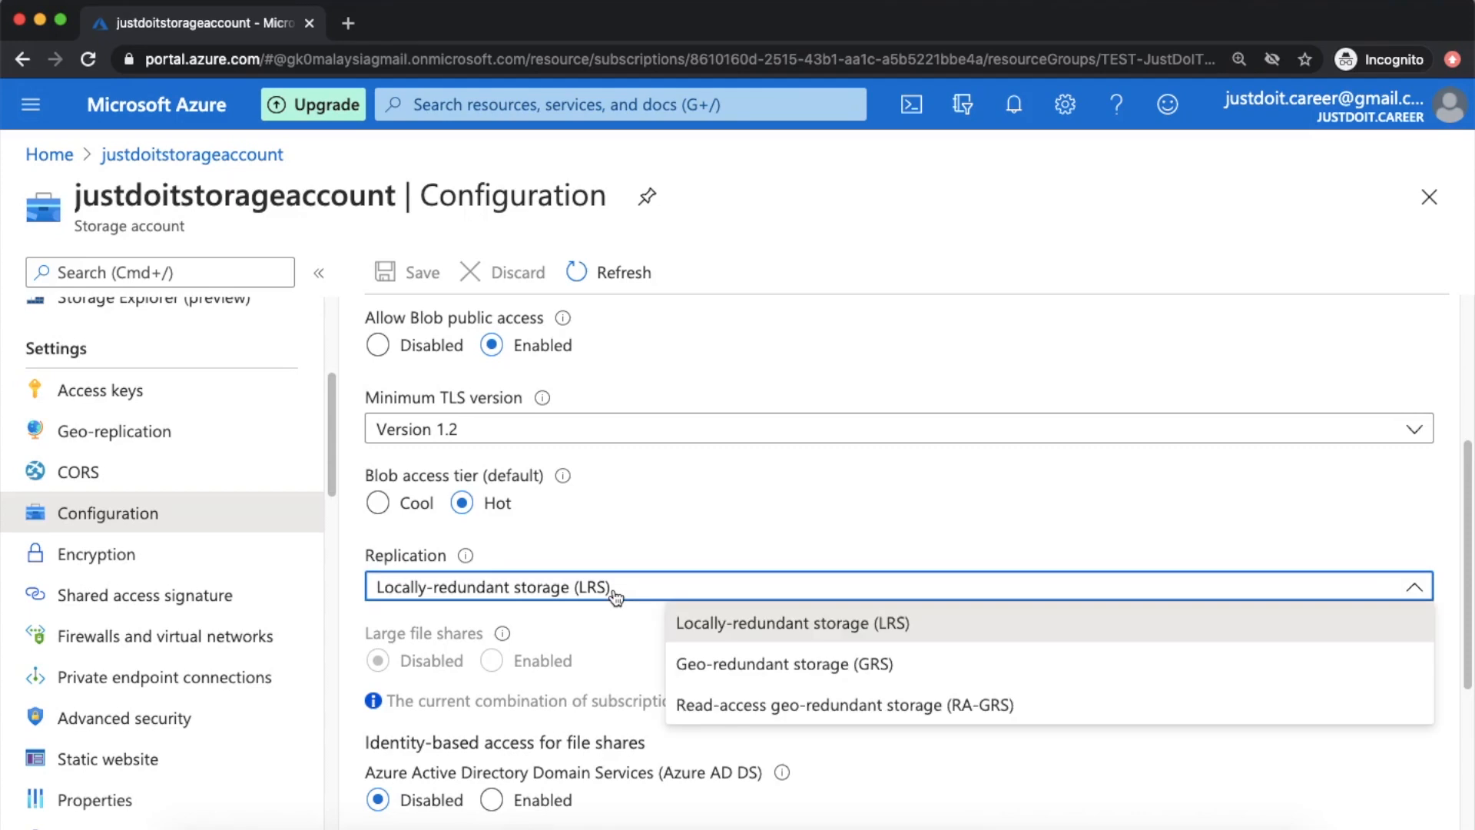
click(600, 628)
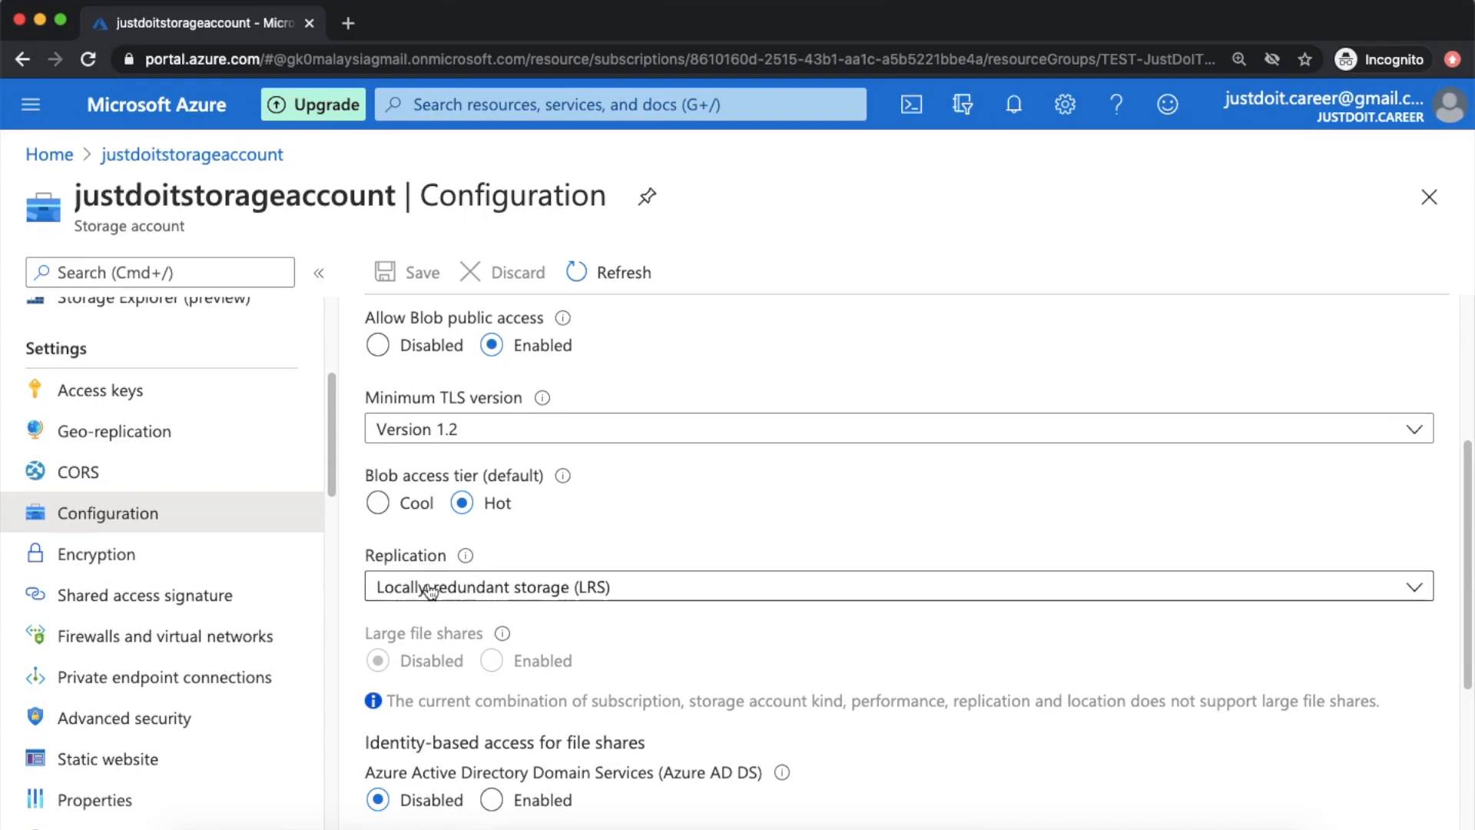
Check the replication type and the data center locations on the storage account's Geo-replication page
click(116, 438)
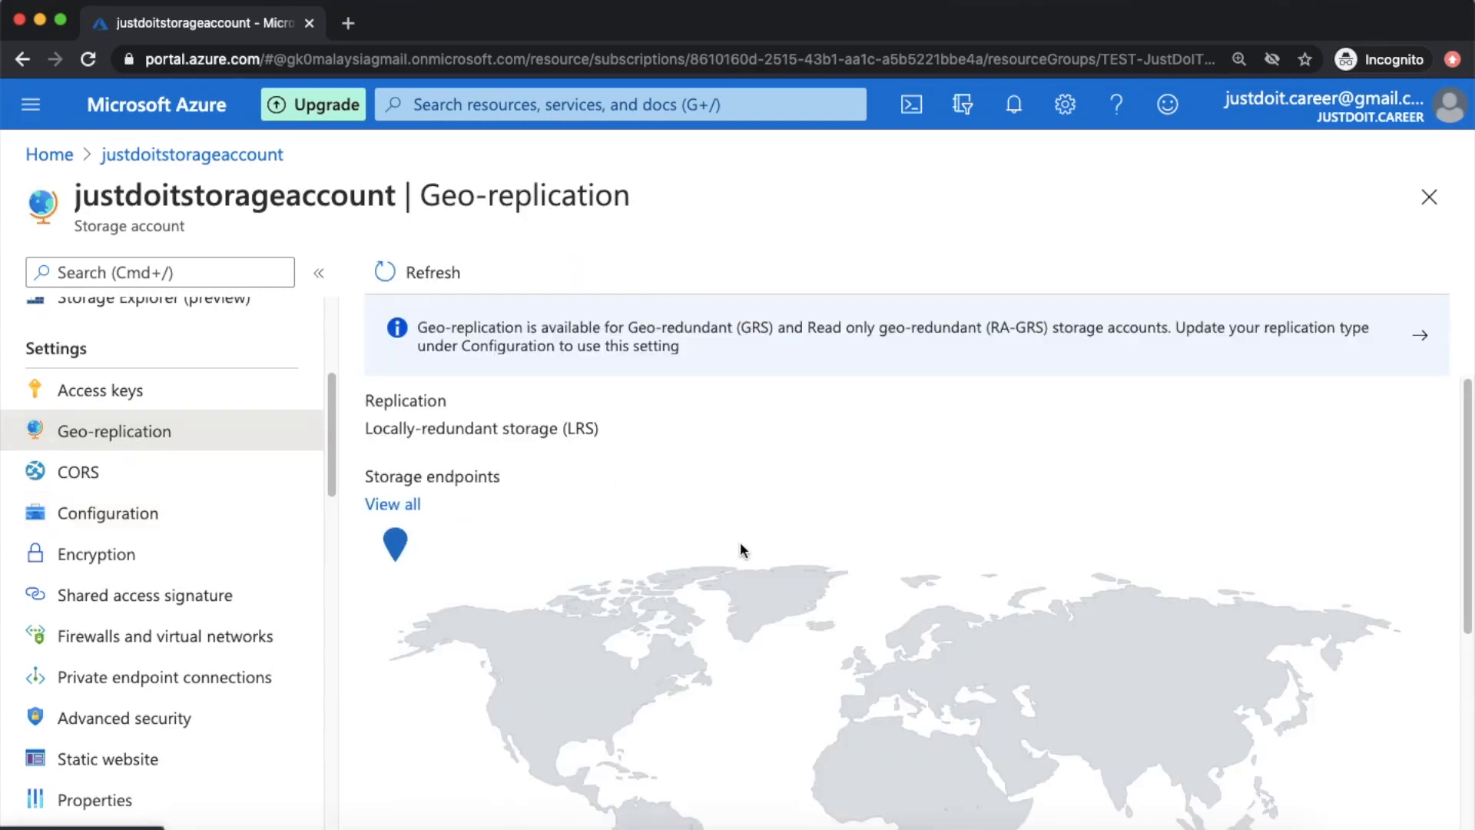
drag(365, 428, 597, 449)
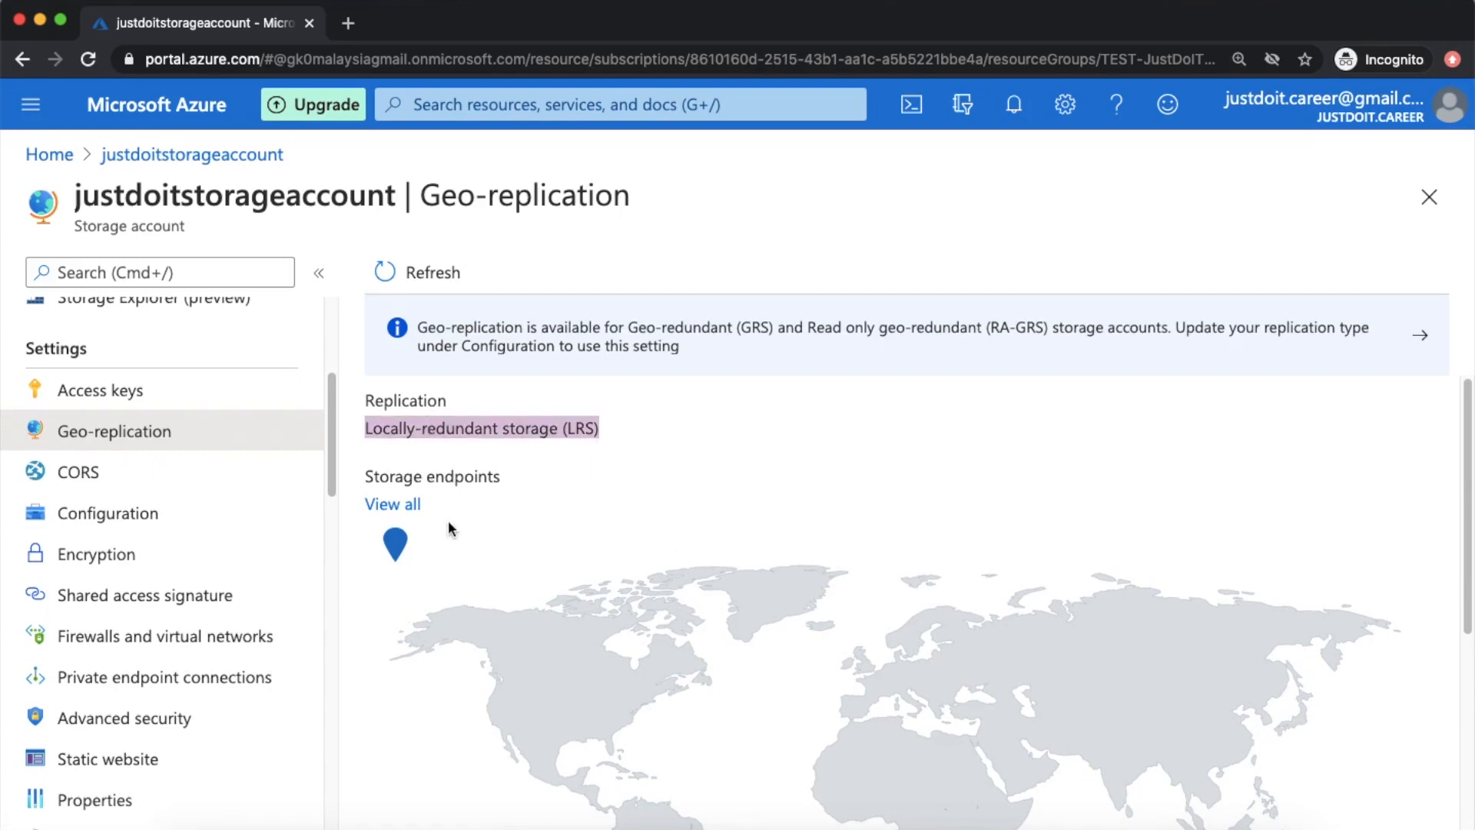
triple_click(527, 428)
scroll(546, 462, down, 5)
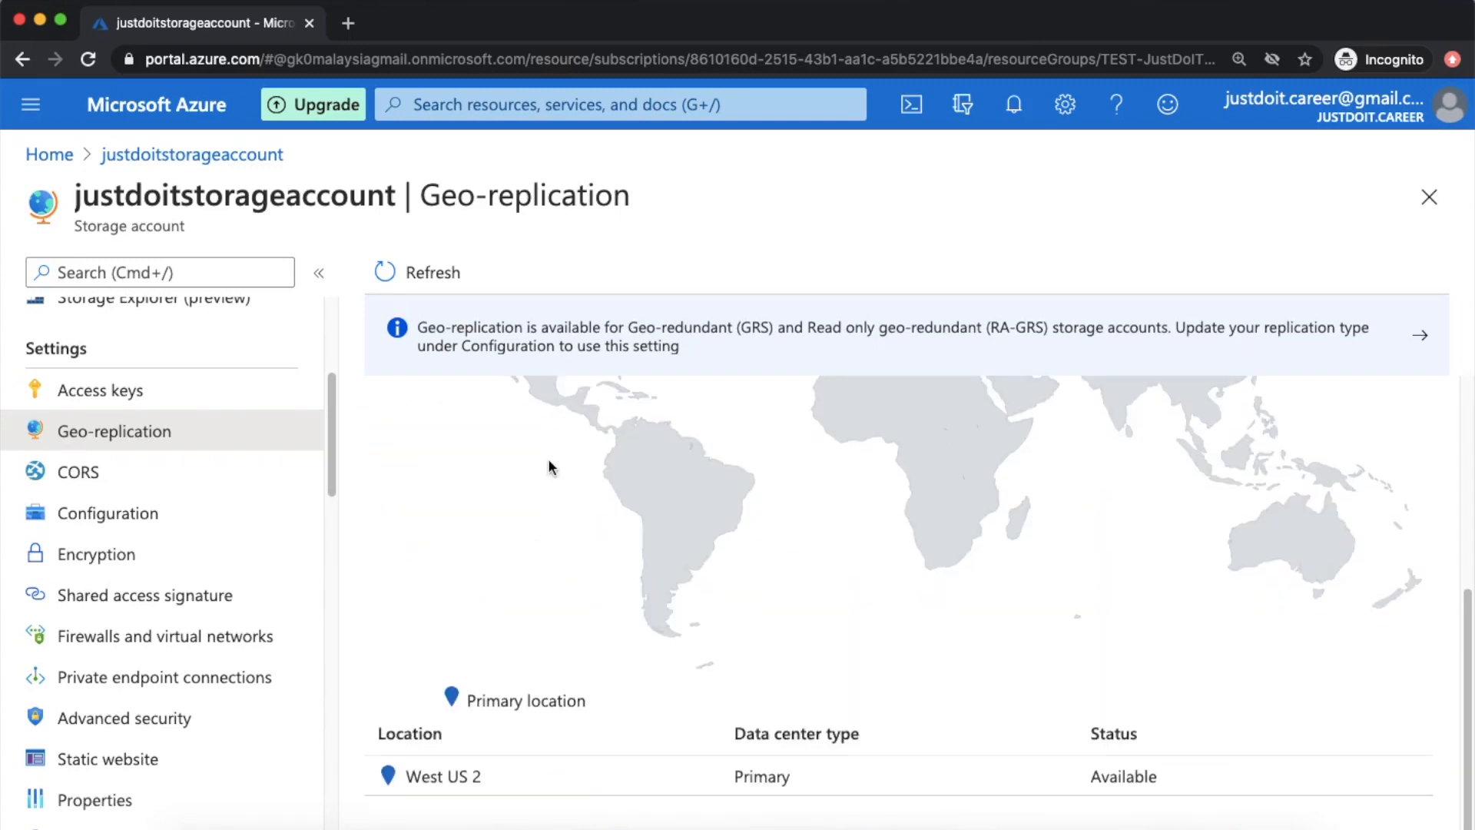
triple_click(492, 776)
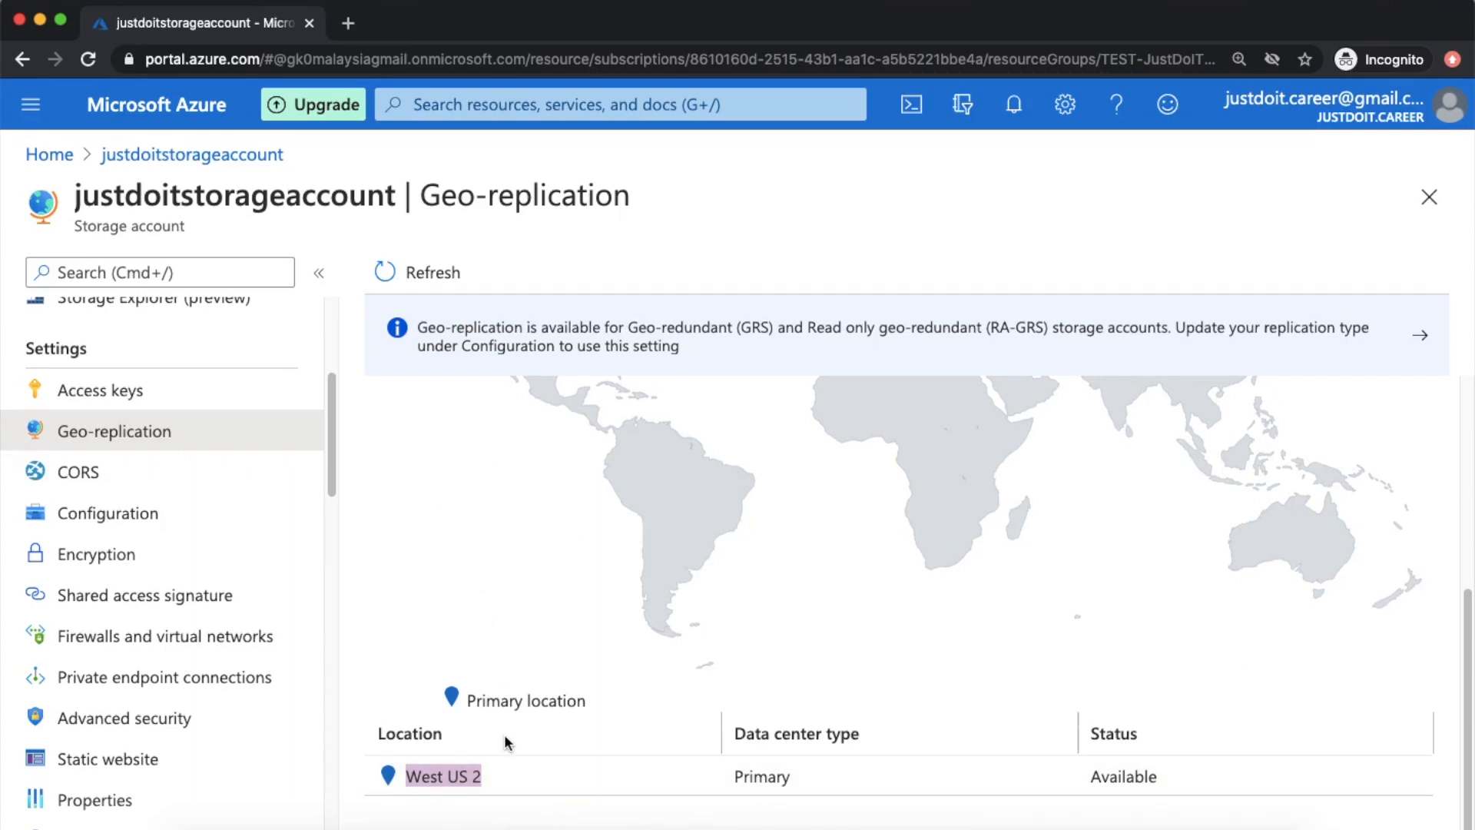
scroll(522, 699, up, 1)
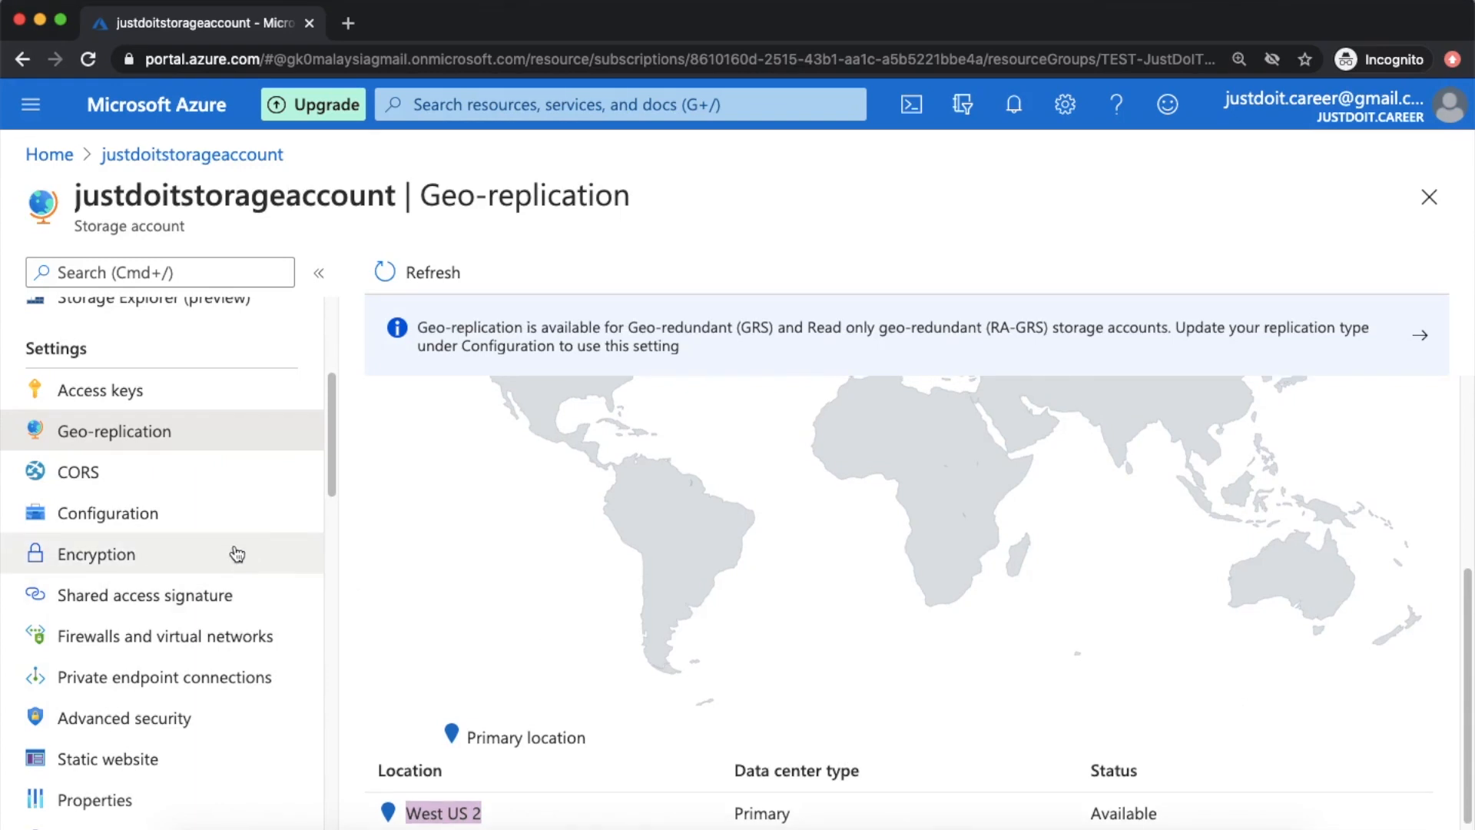
Set the storage account's replication to Geo-redundant storage (GRS) in its Configuration, save the change and dismiss the notification
click(207, 522)
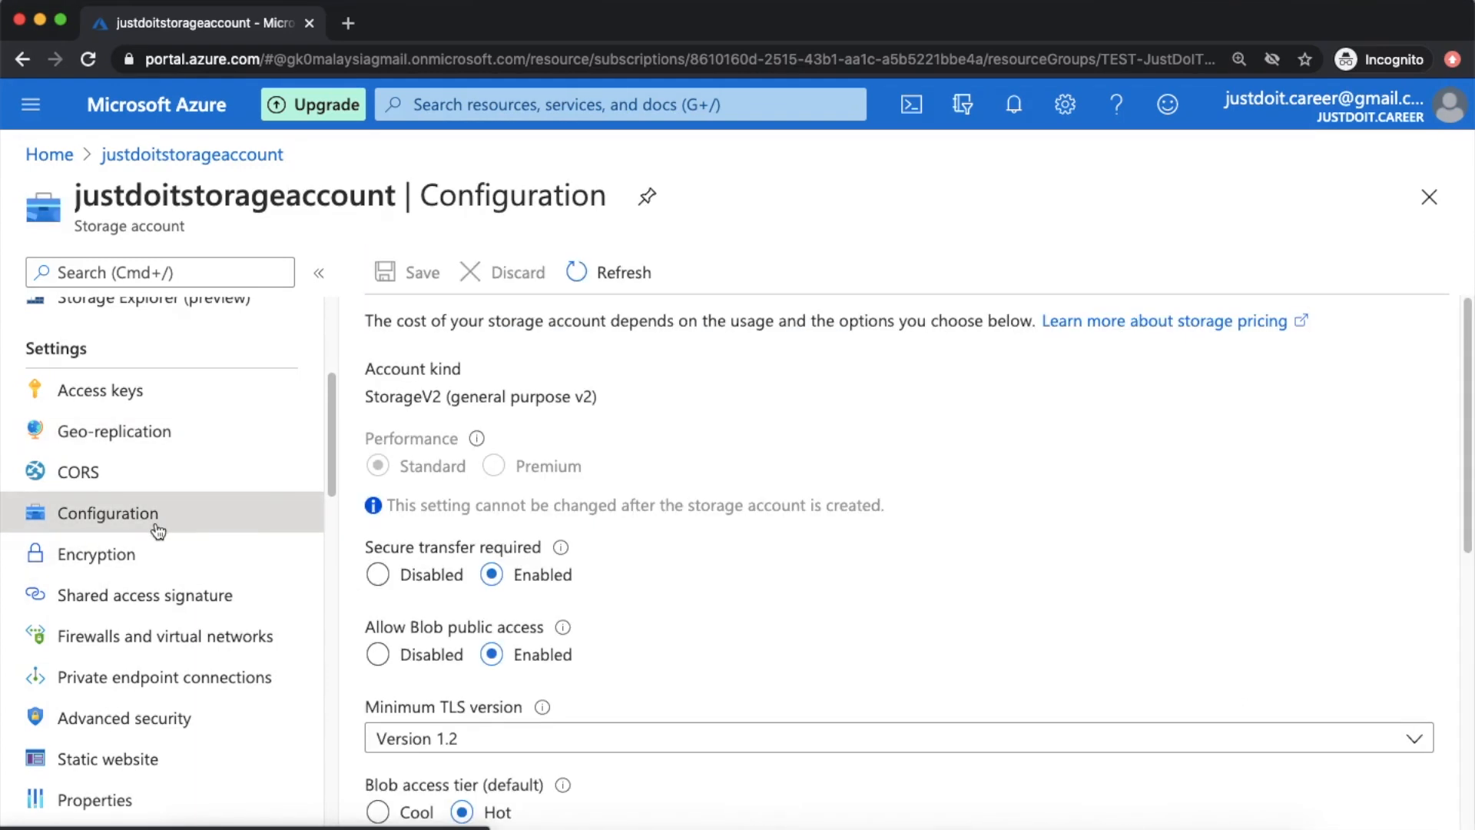
scroll(809, 657, down, 8)
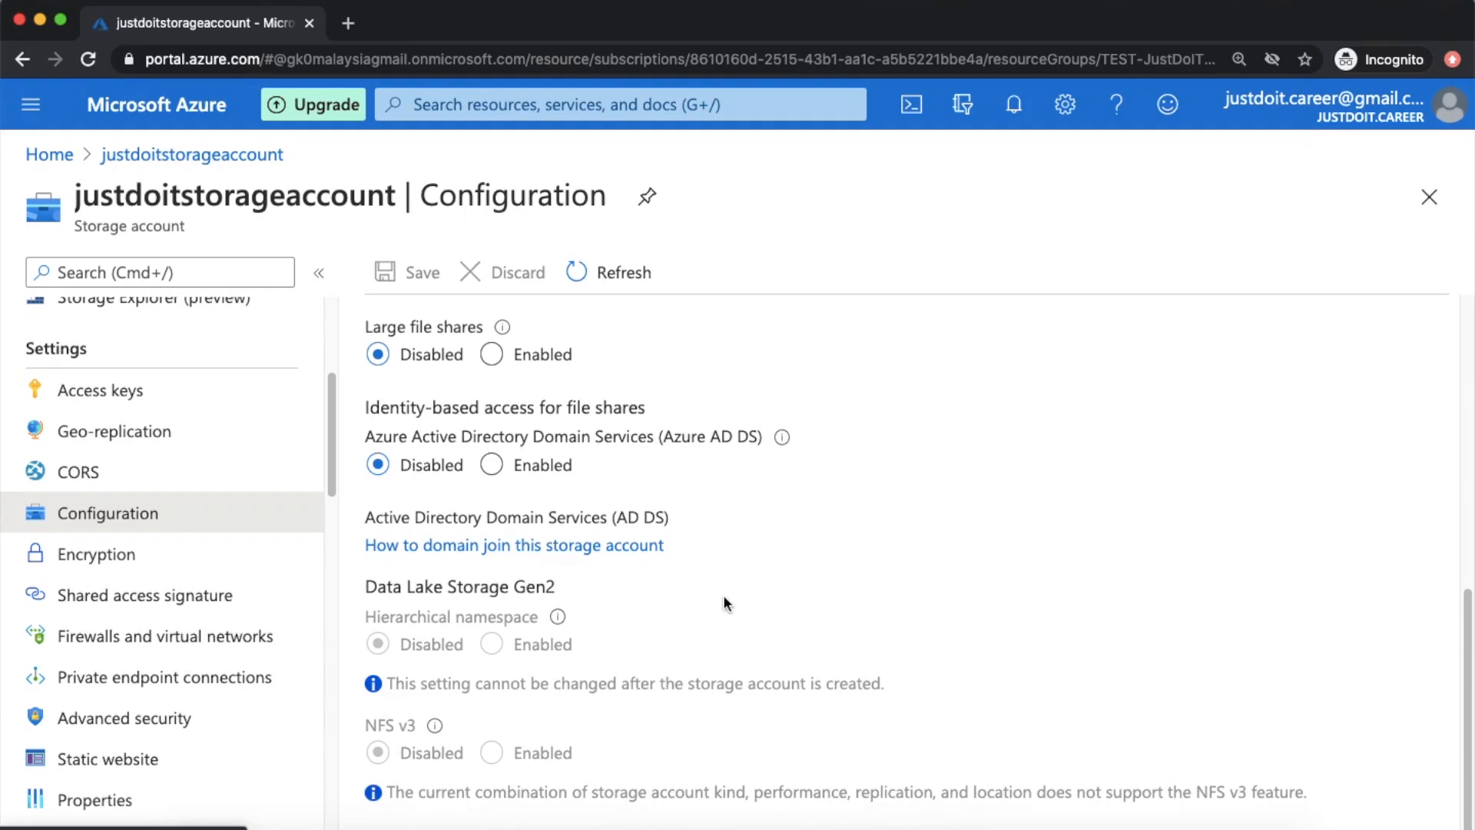
scroll(661, 569, up, 5)
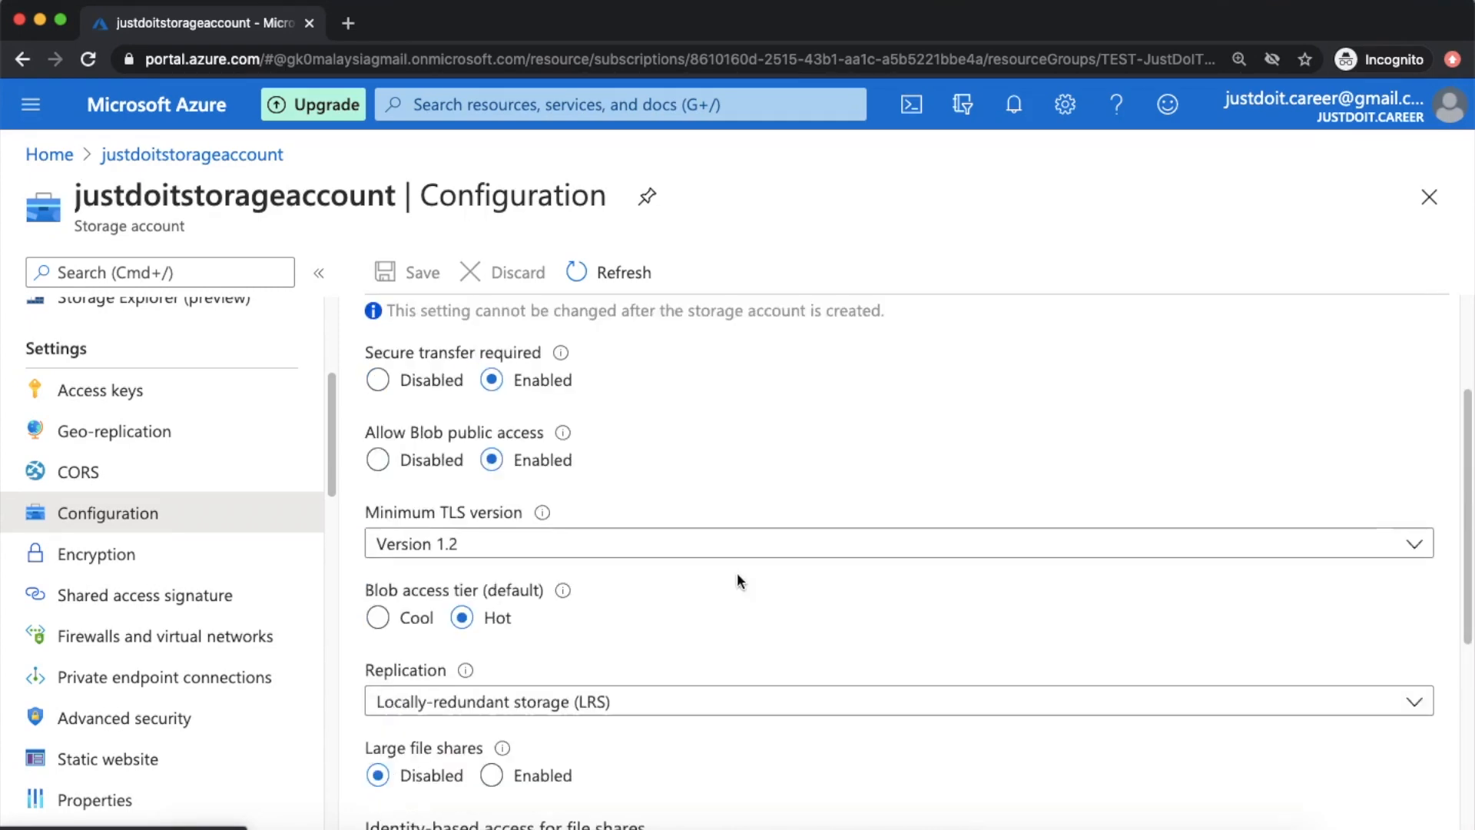
click(635, 702)
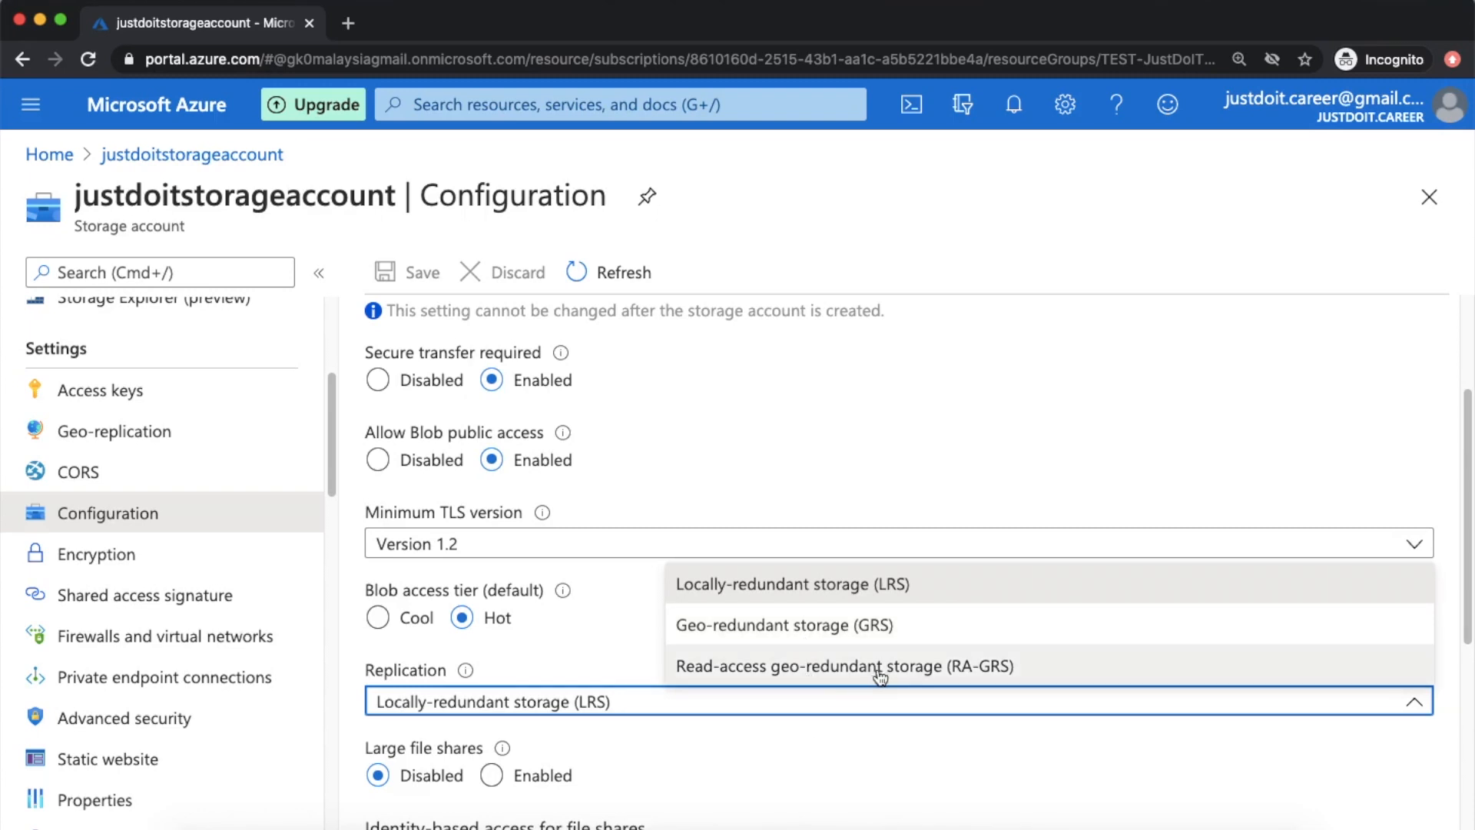
click(795, 637)
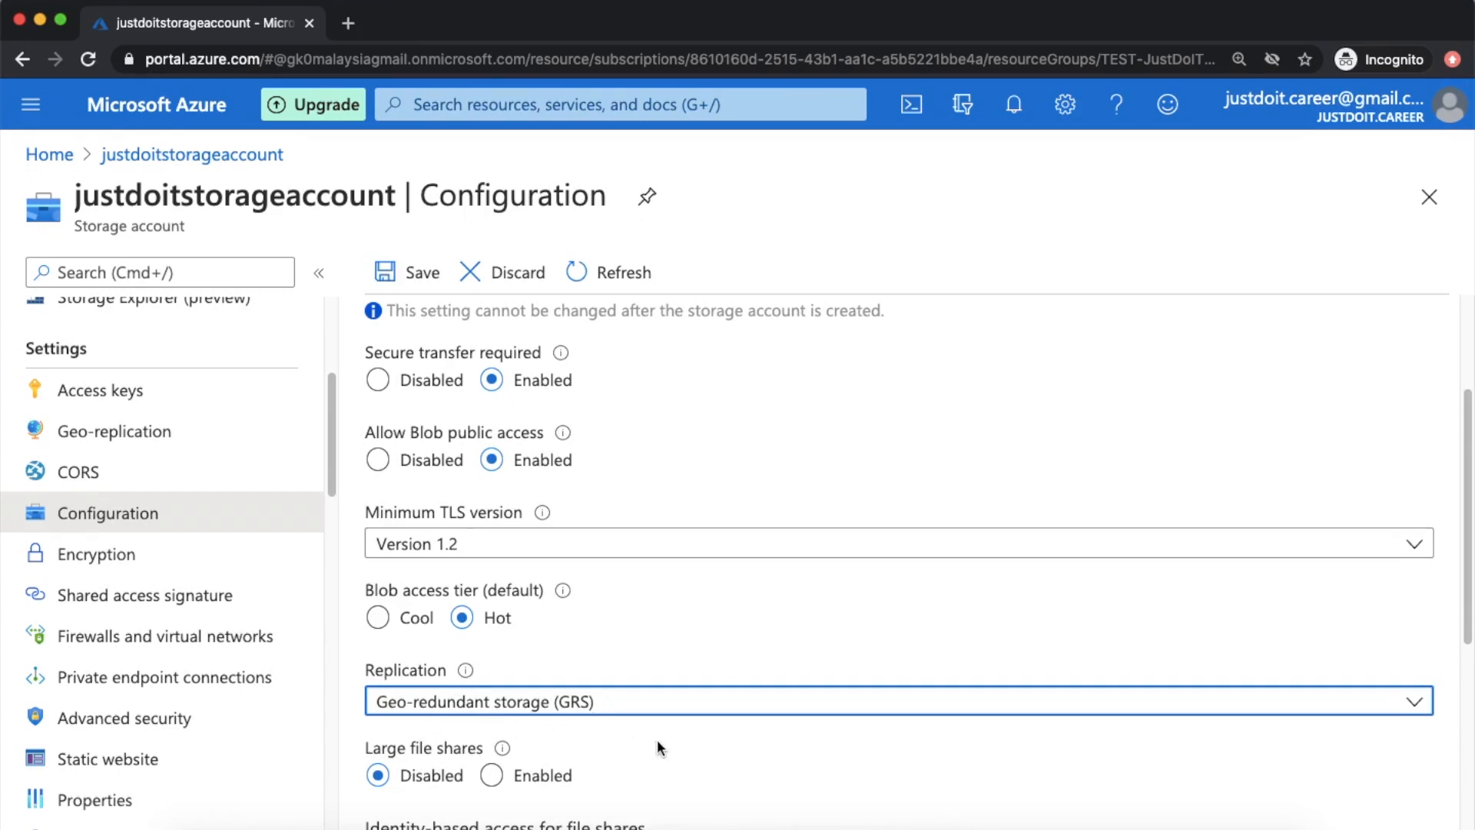
scroll(662, 743, down, 1)
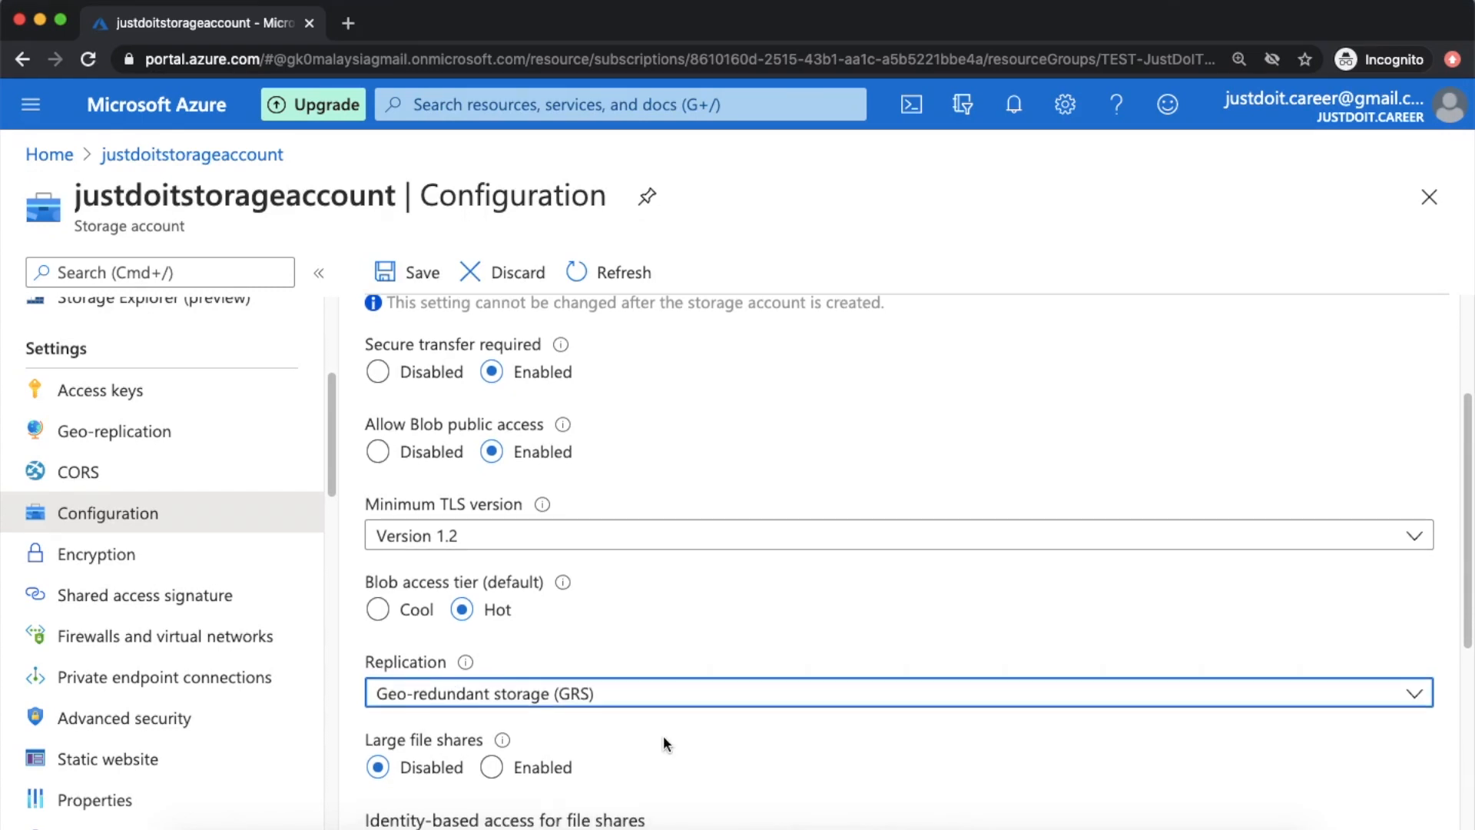
click(406, 290)
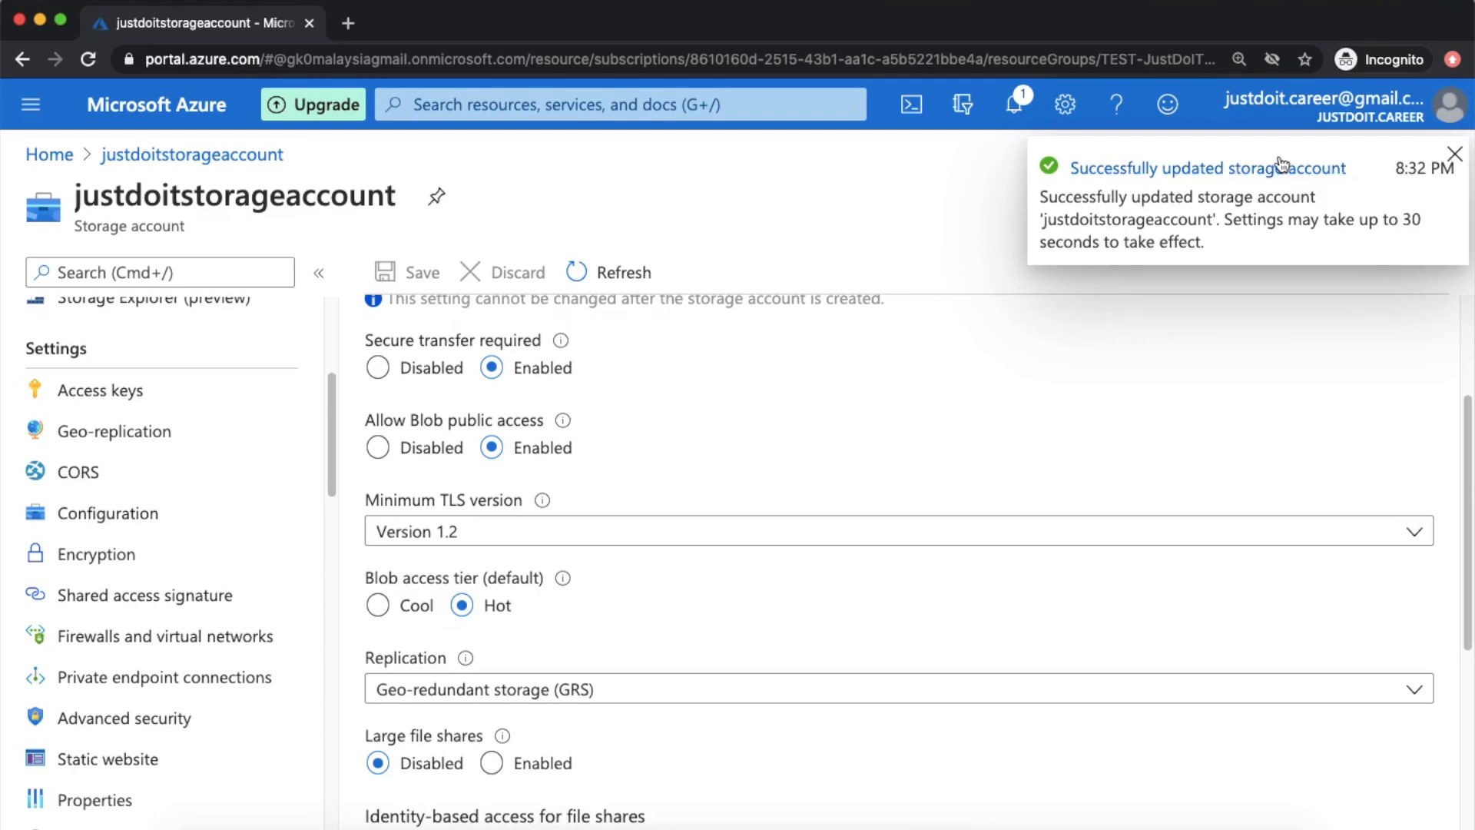
click(1454, 155)
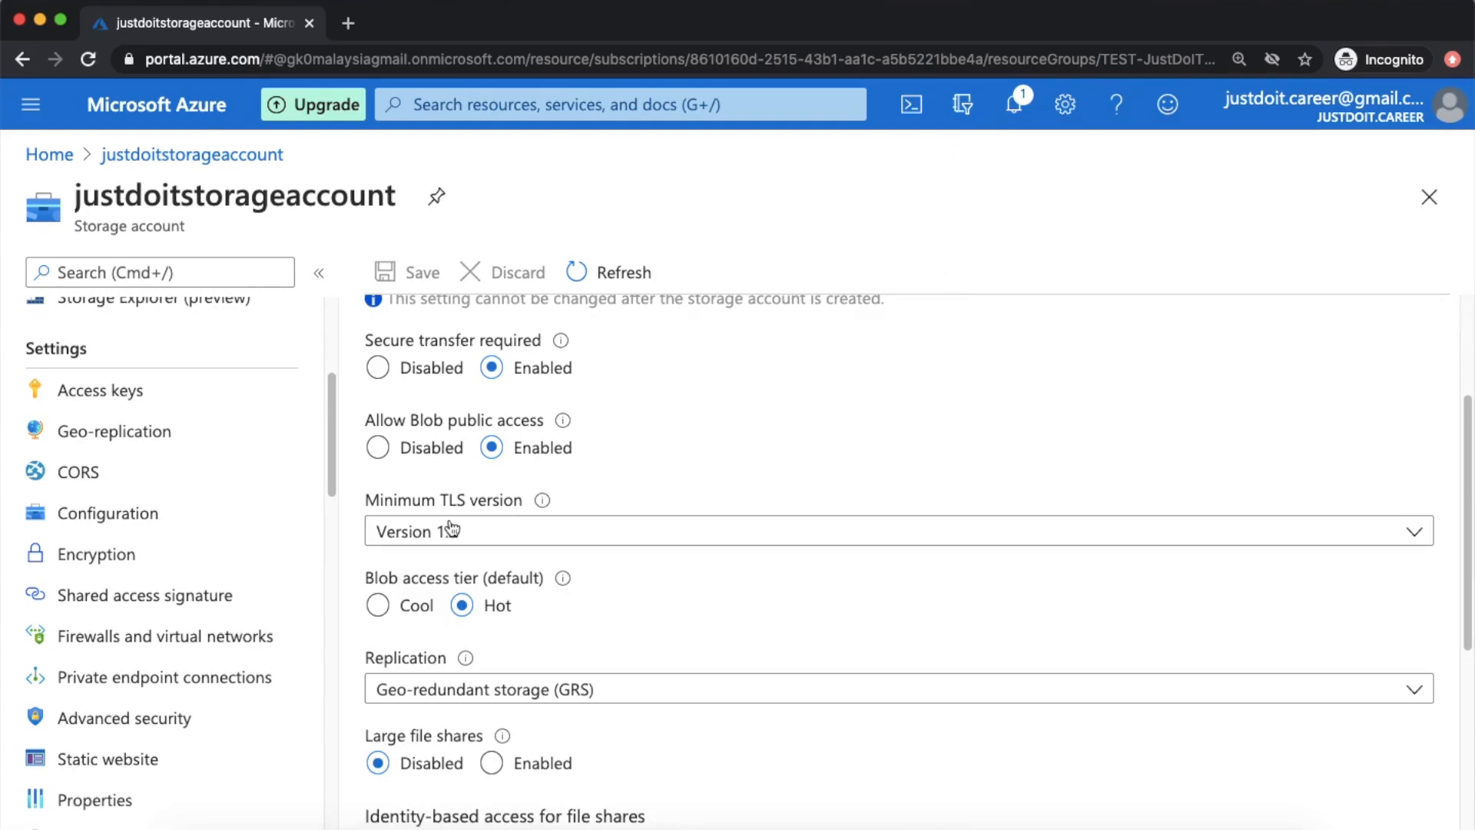
Return to the Geo-replication page and examine the updated replication type and the primary and secondary locations
click(142, 452)
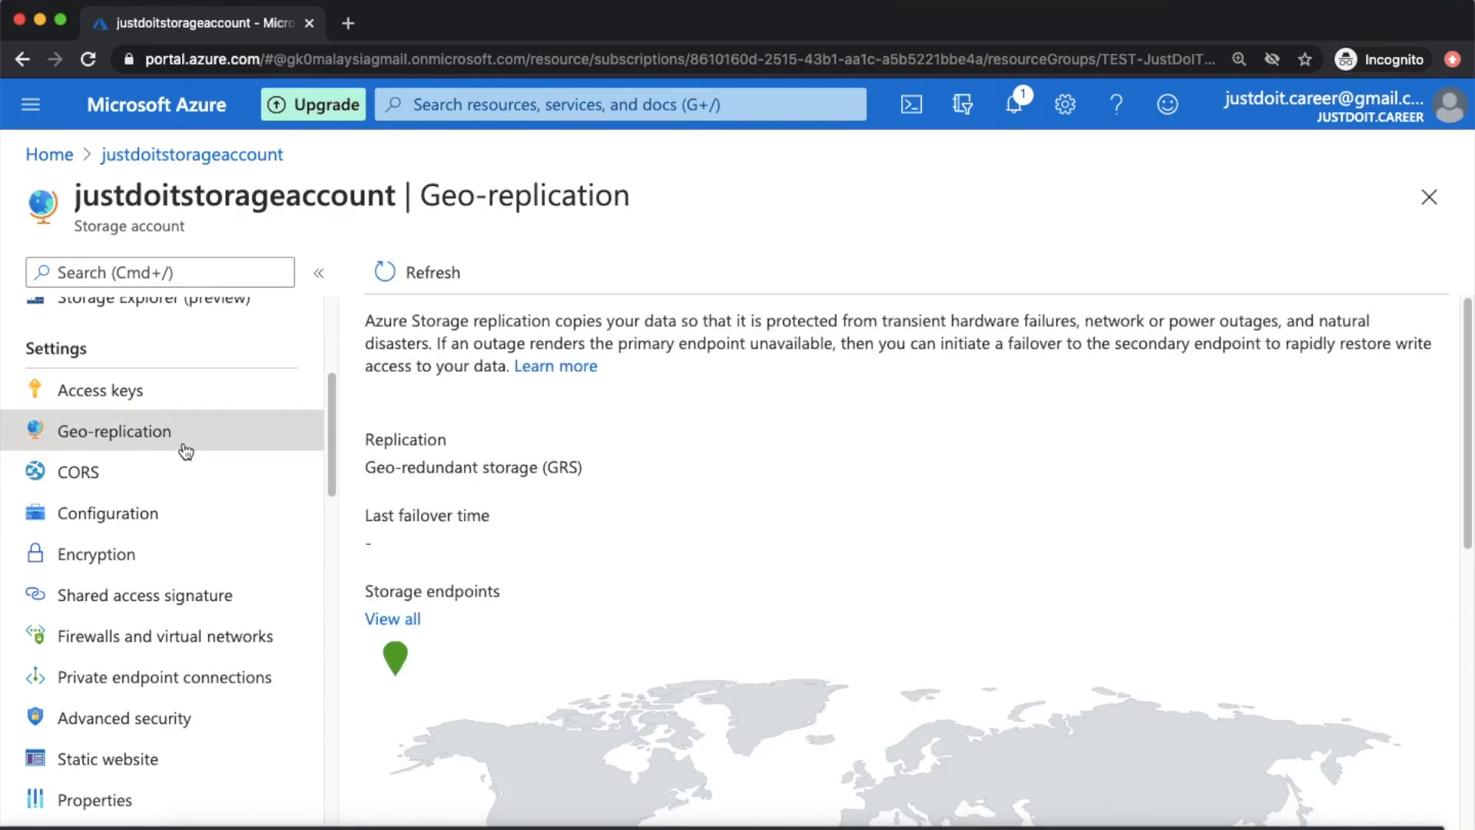
triple_click(444, 467)
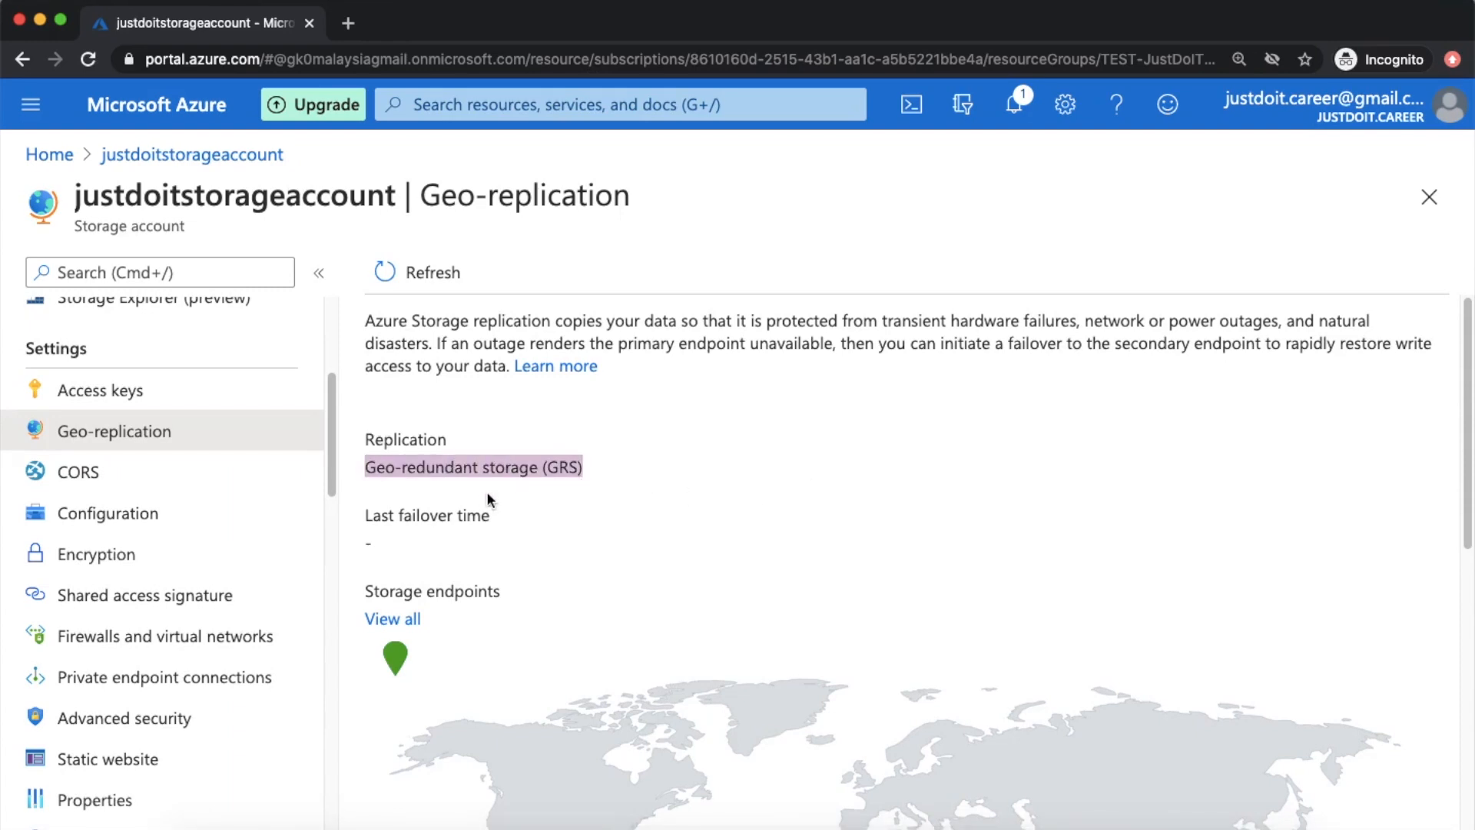
triple_click(464, 476)
click(753, 540)
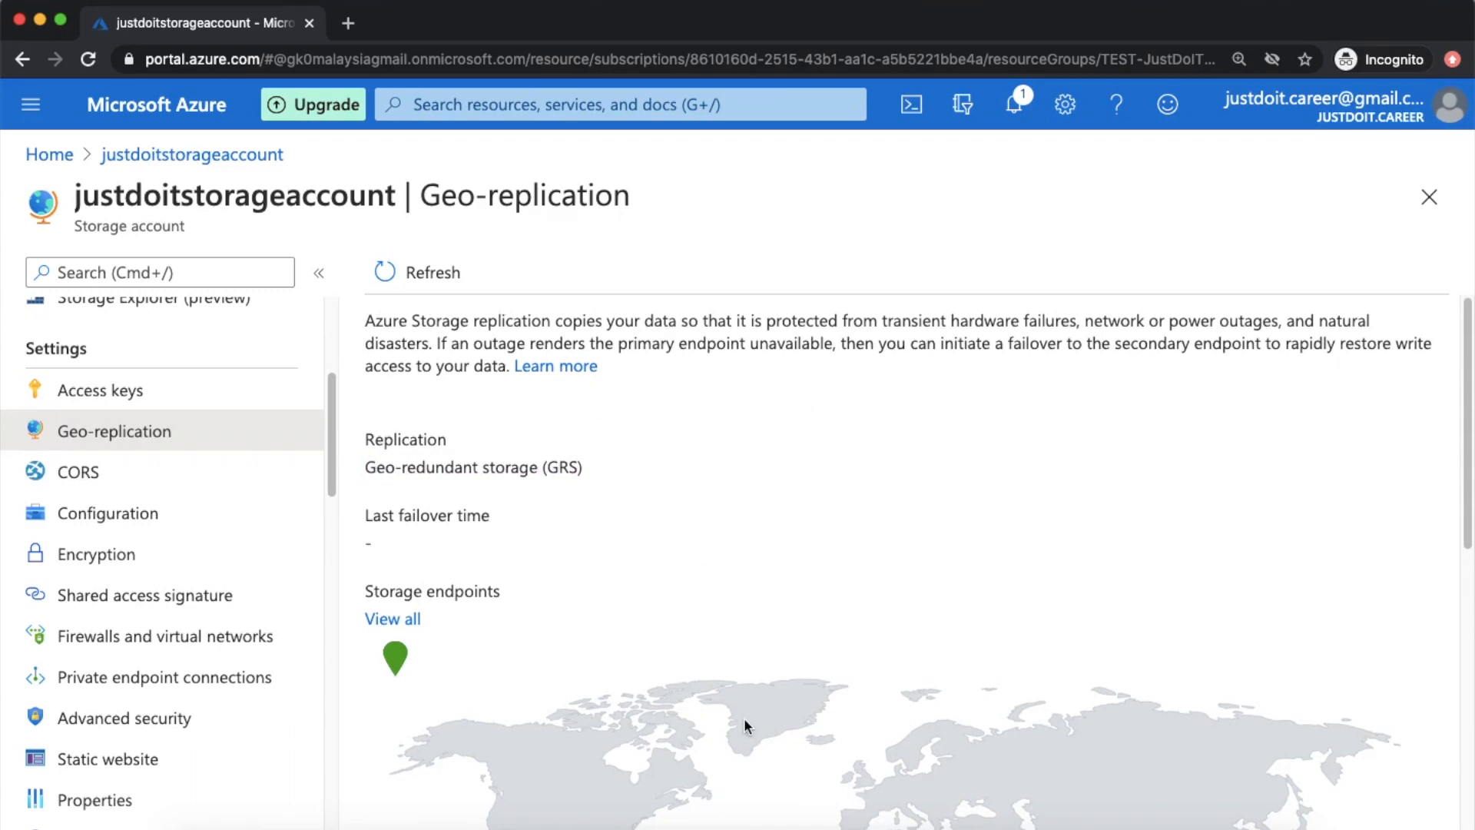
scroll(749, 726, down, 5)
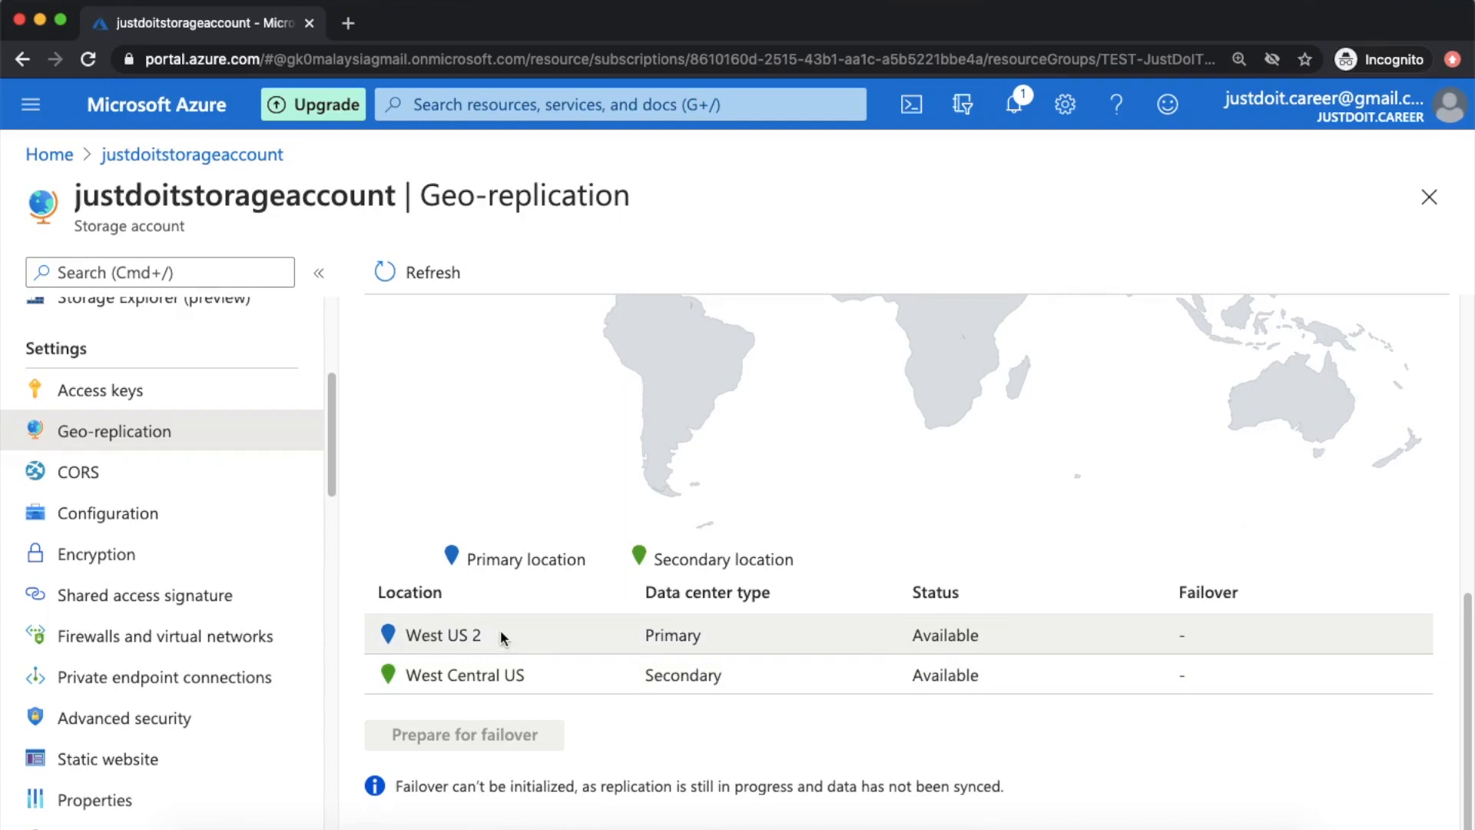
drag(495, 639, 397, 634)
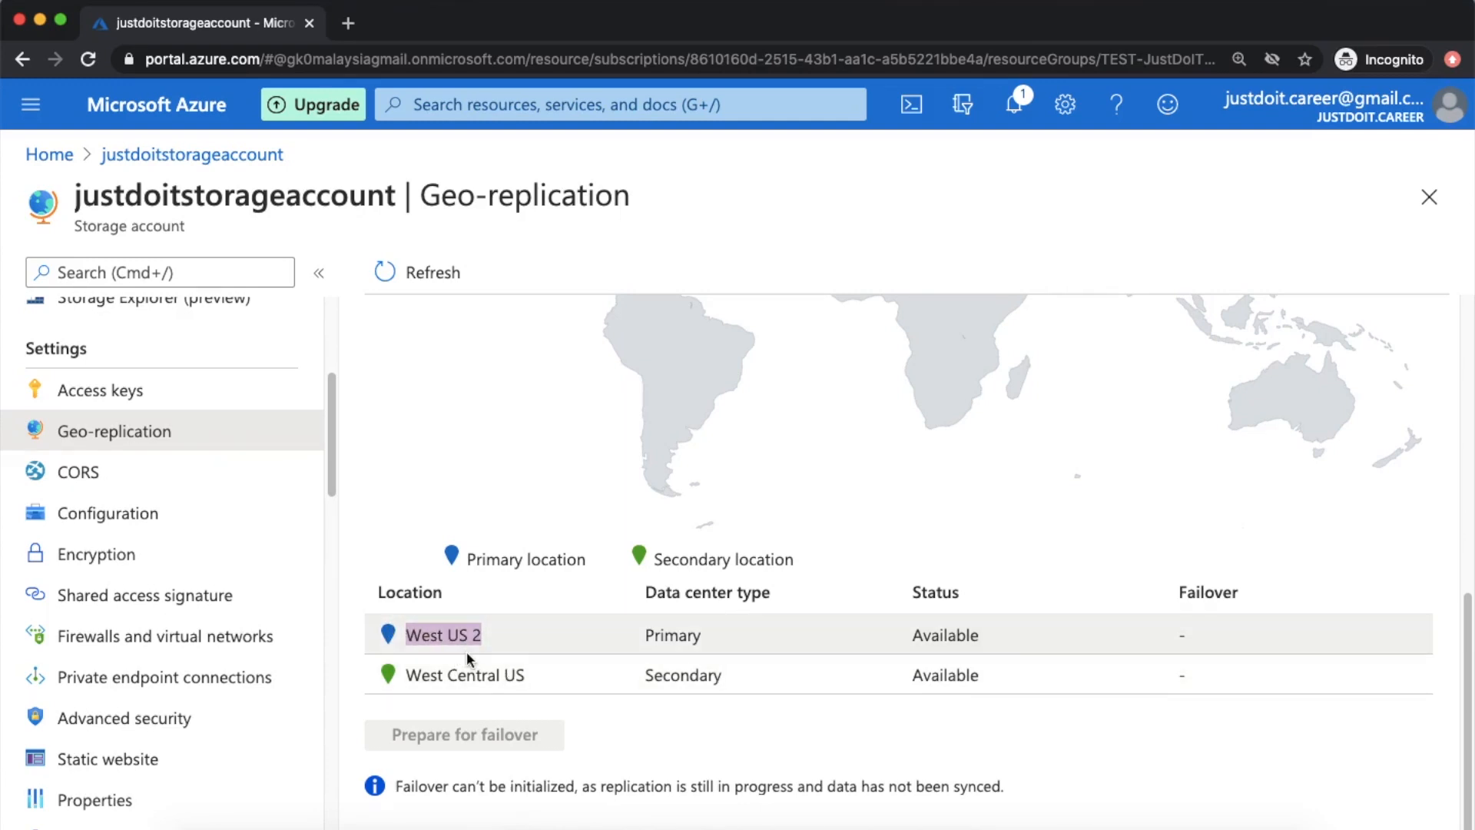
triple_click(432, 676)
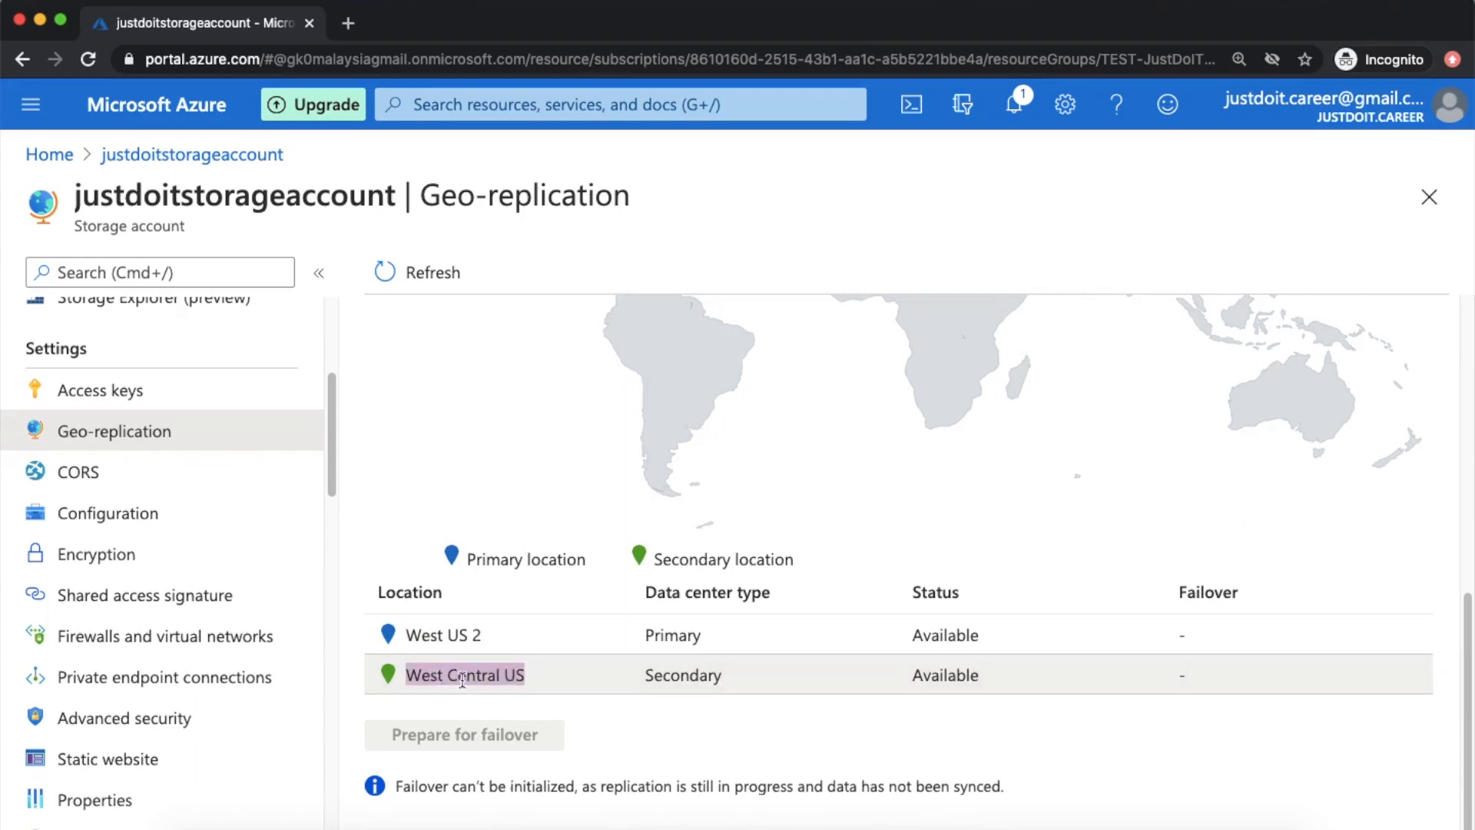
double_click(700, 674)
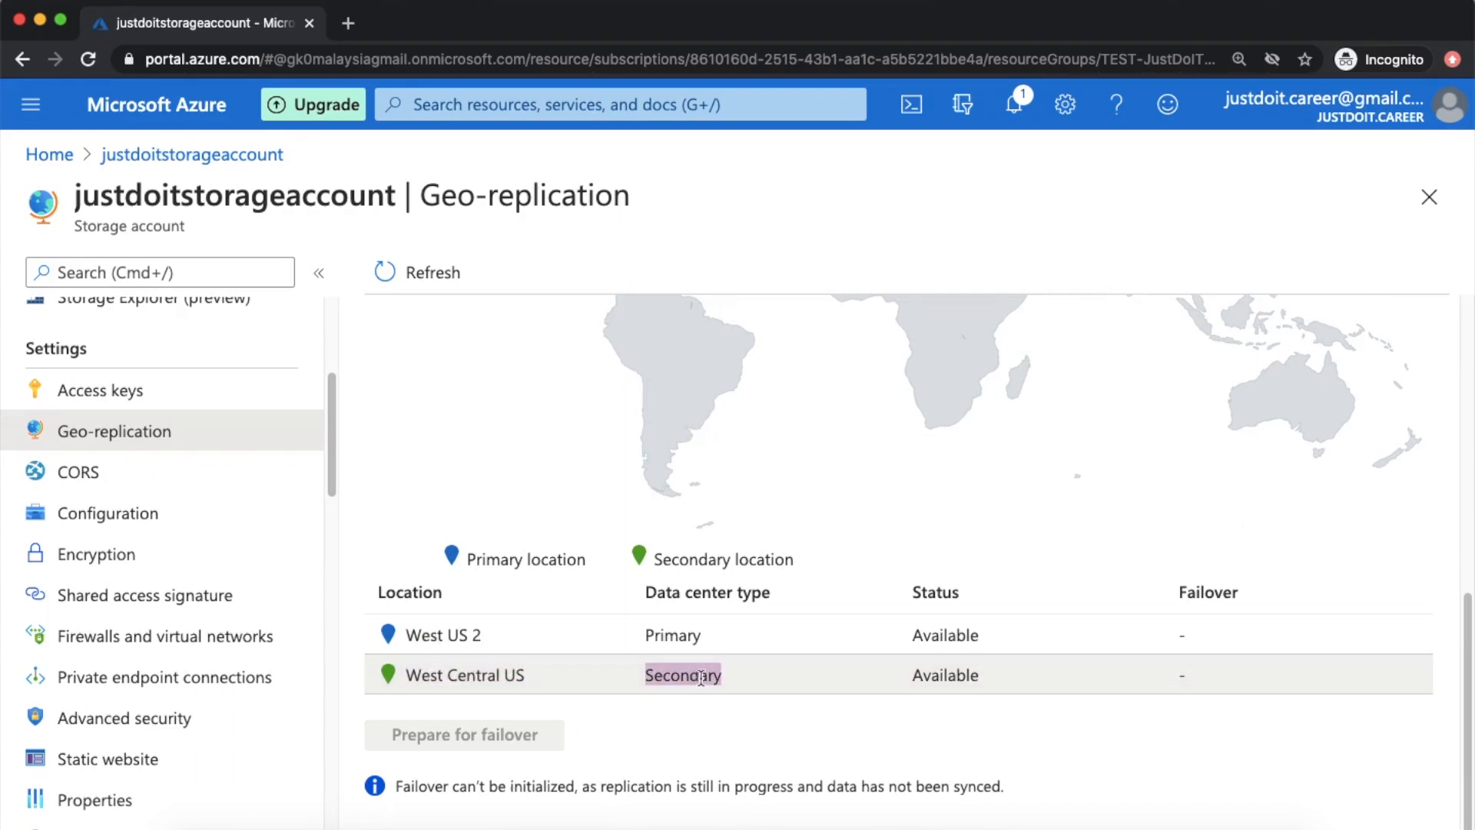
scroll(612, 672, up, 1)
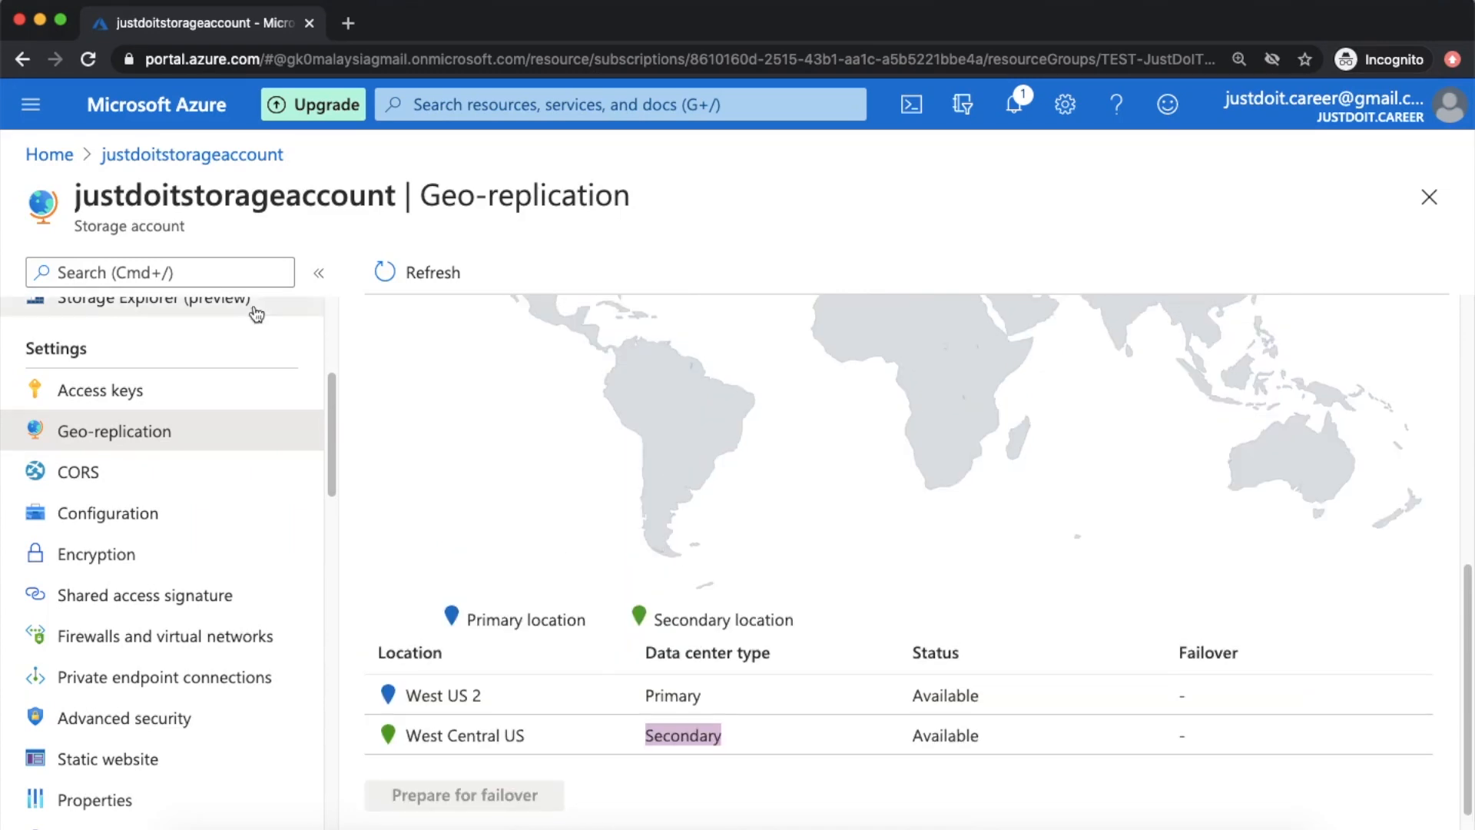
Examine the replication type and the secondary data center location on the storage account's Geo-replication page
scroll(451, 550, up, 5)
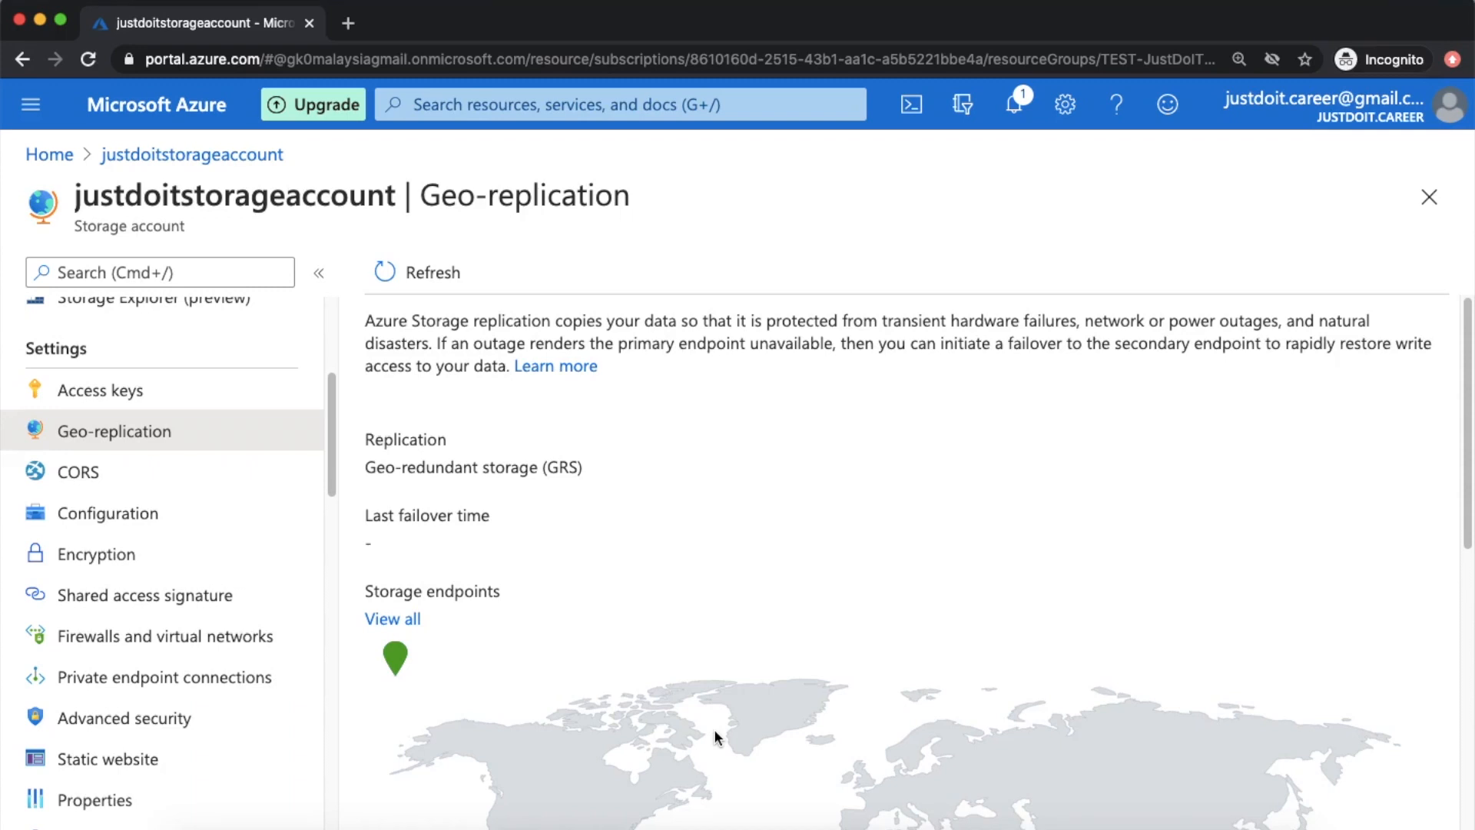
scroll(691, 711, down, 5)
drag(535, 682, 390, 677)
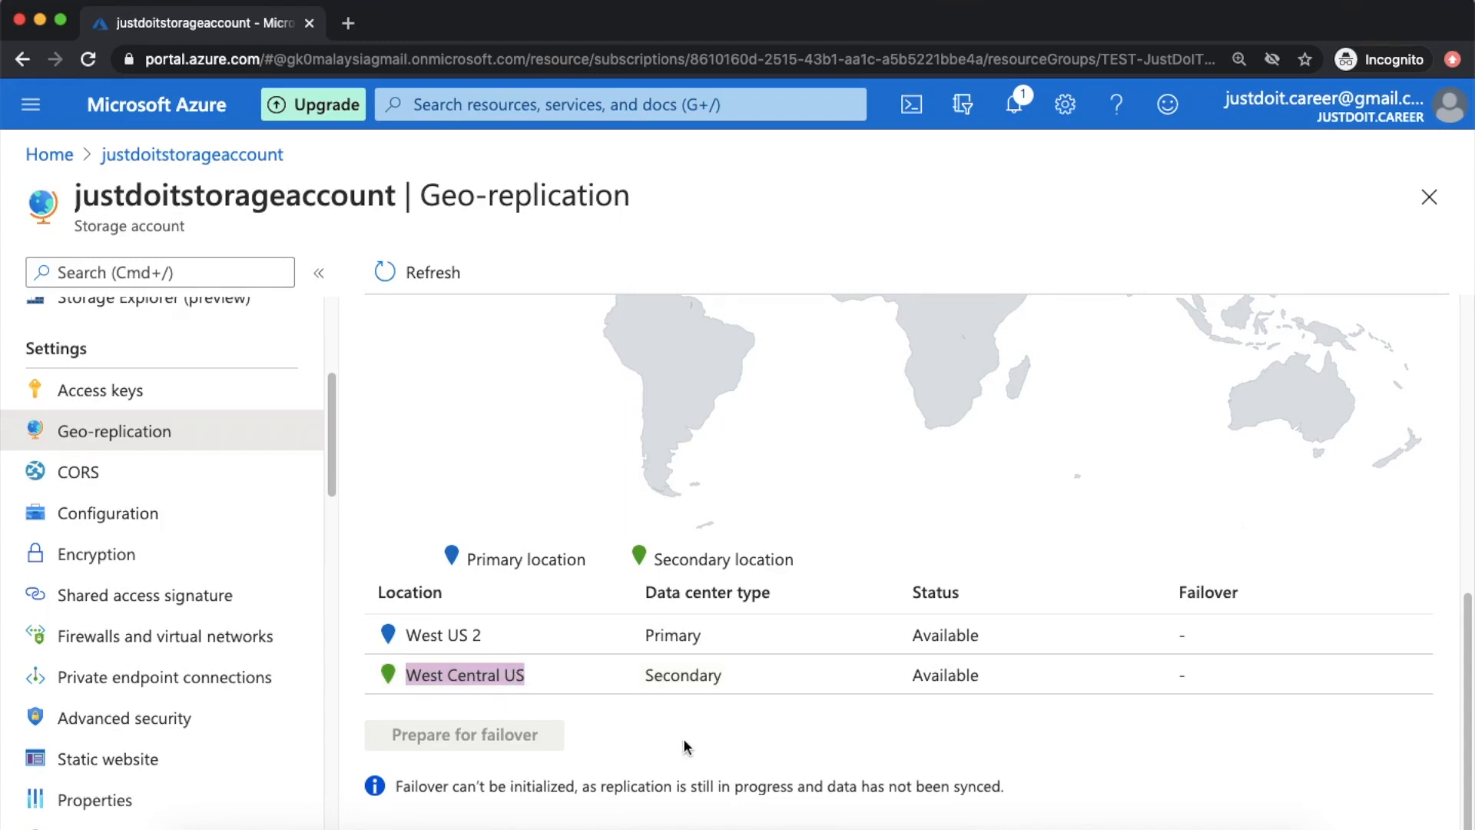
click(625, 610)
scroll(488, 498, up, 5)
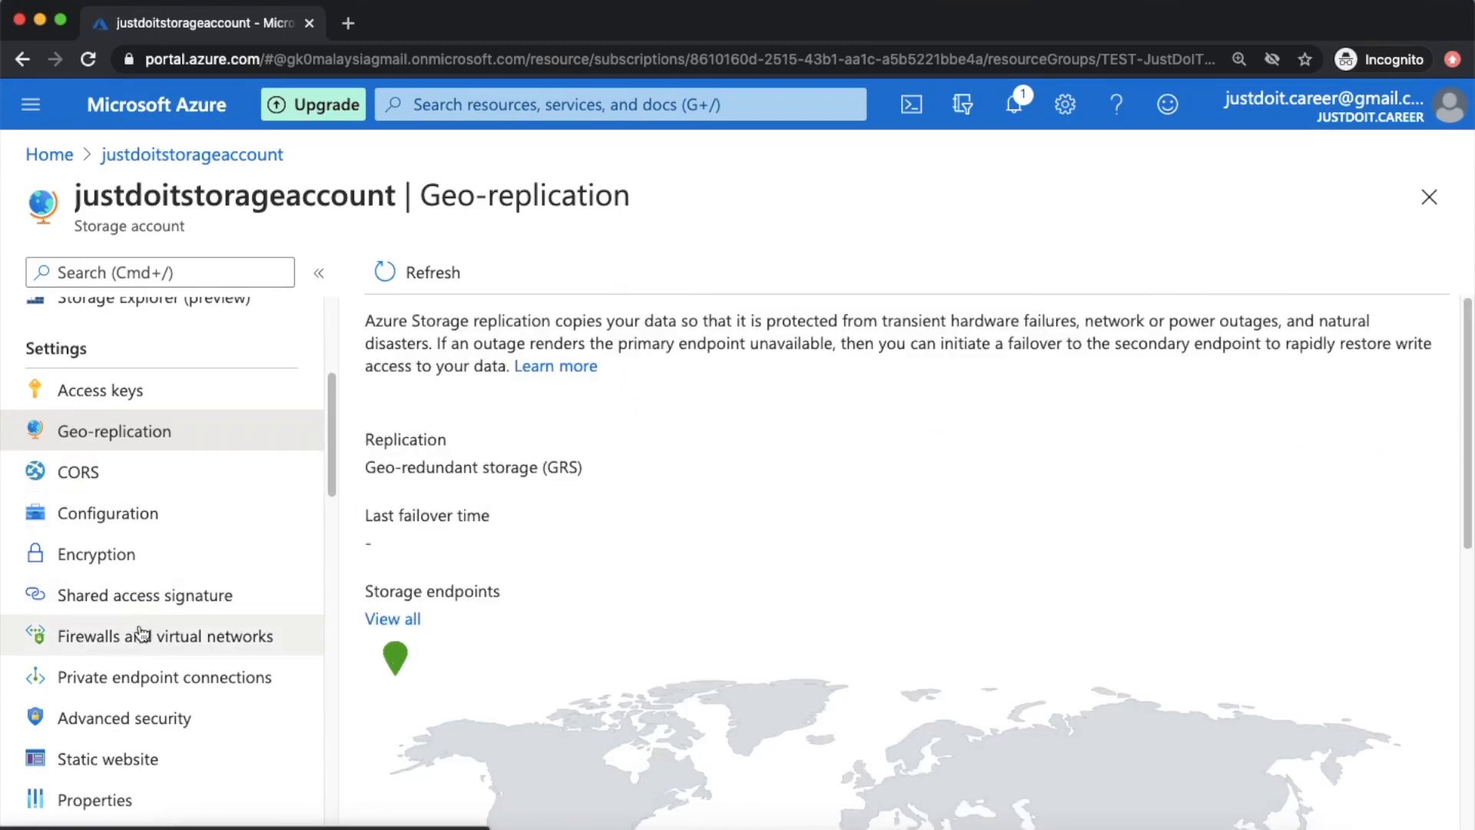
Switch Azure Active Directory Domain Services (Azure AD DS) identity-based access for file shares to Enabled in the storage account's Configuration
click(133, 525)
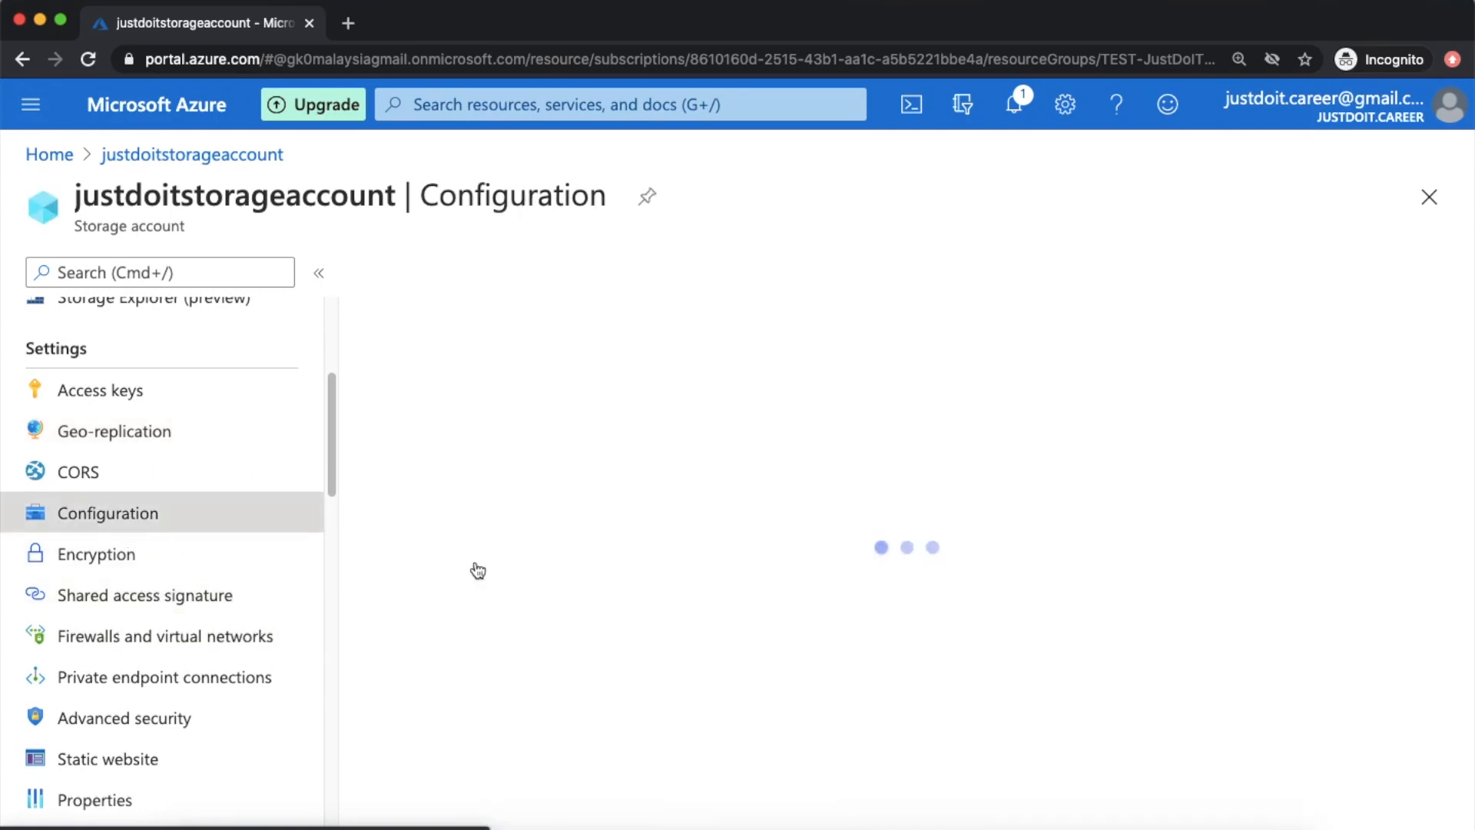
scroll(622, 572, down, 5)
scroll(631, 578, down, 3)
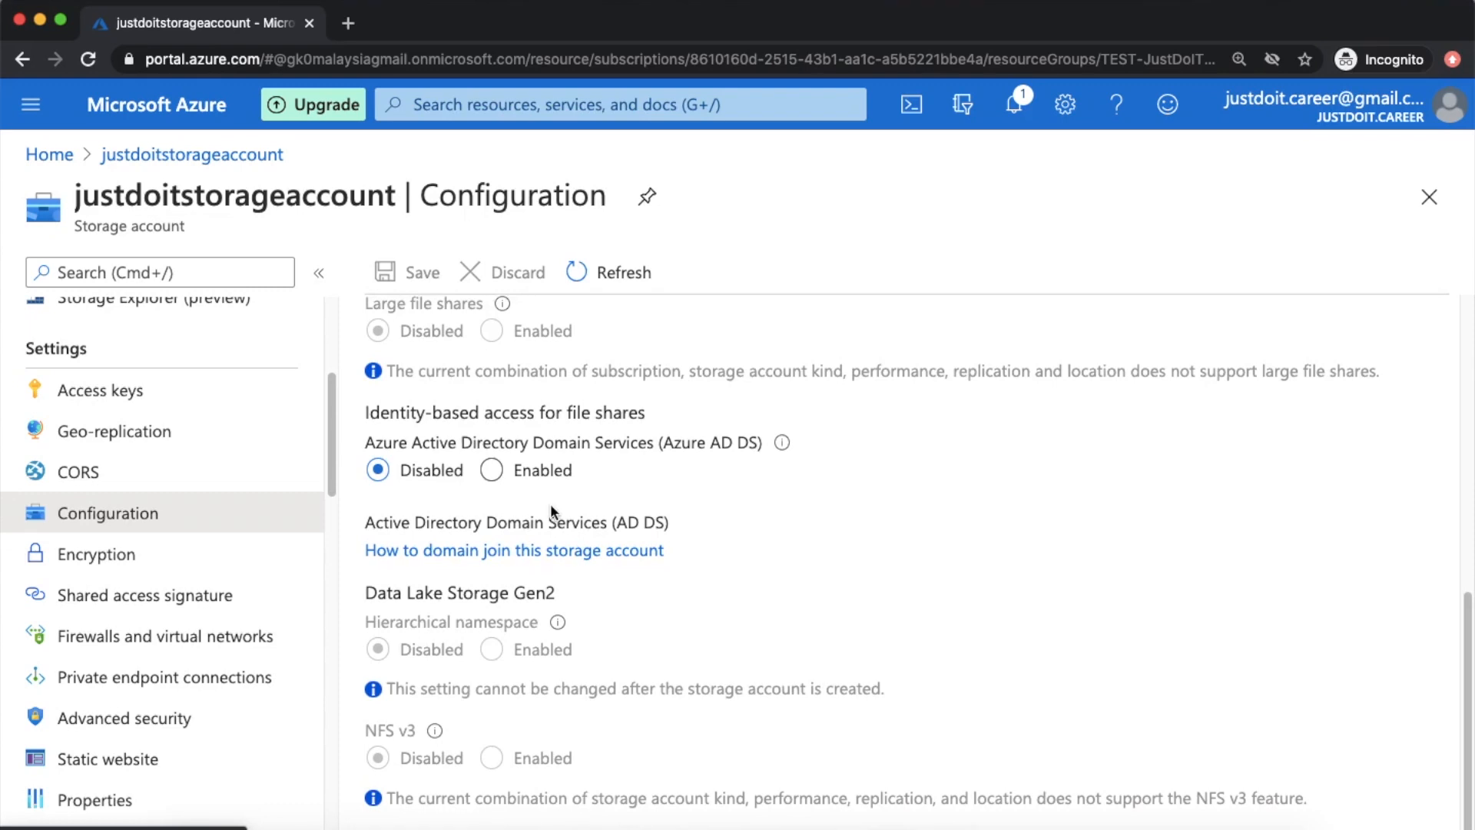
scroll(546, 504, up, 1)
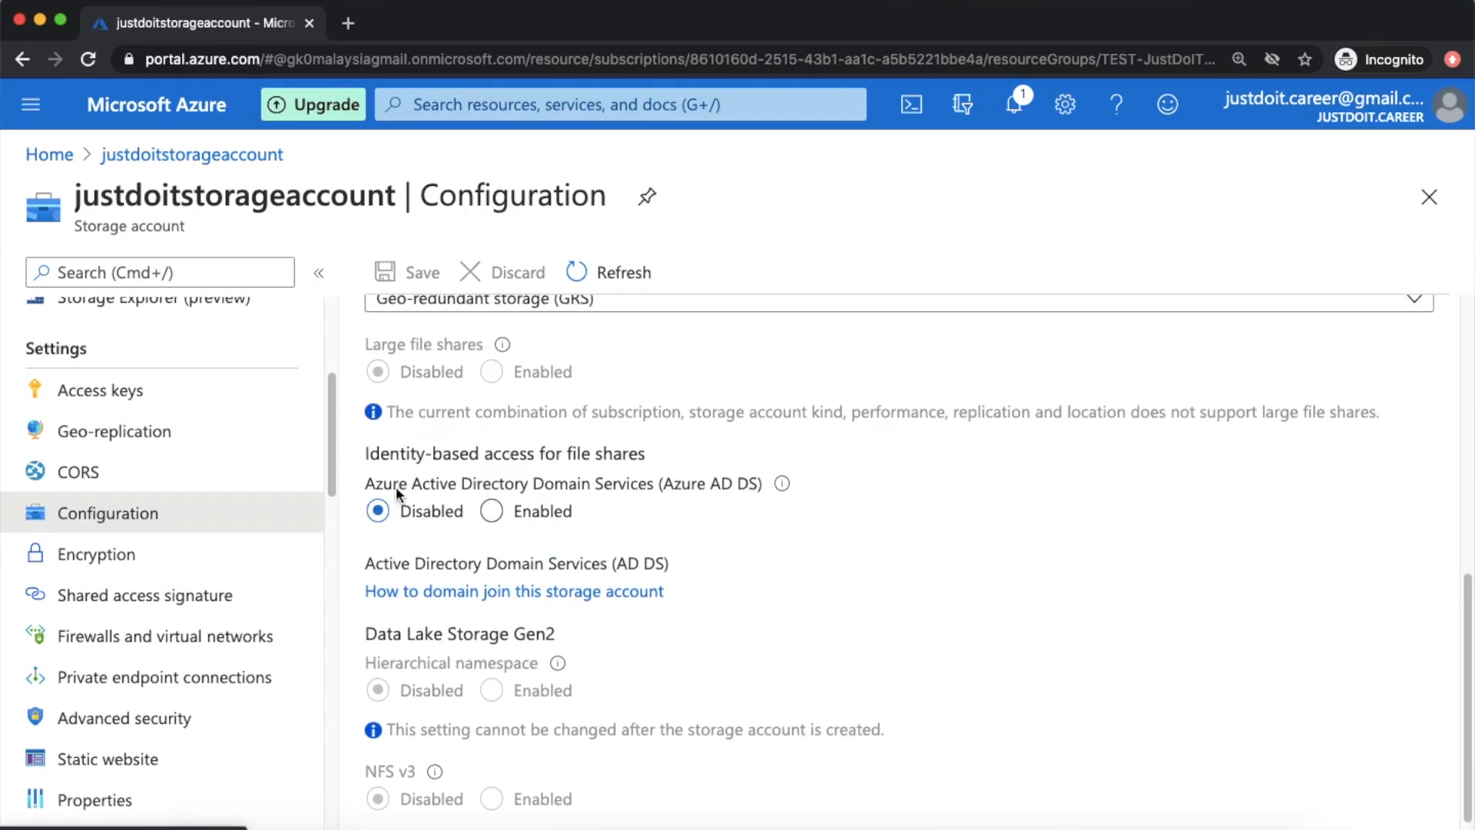
triple_click(396, 484)
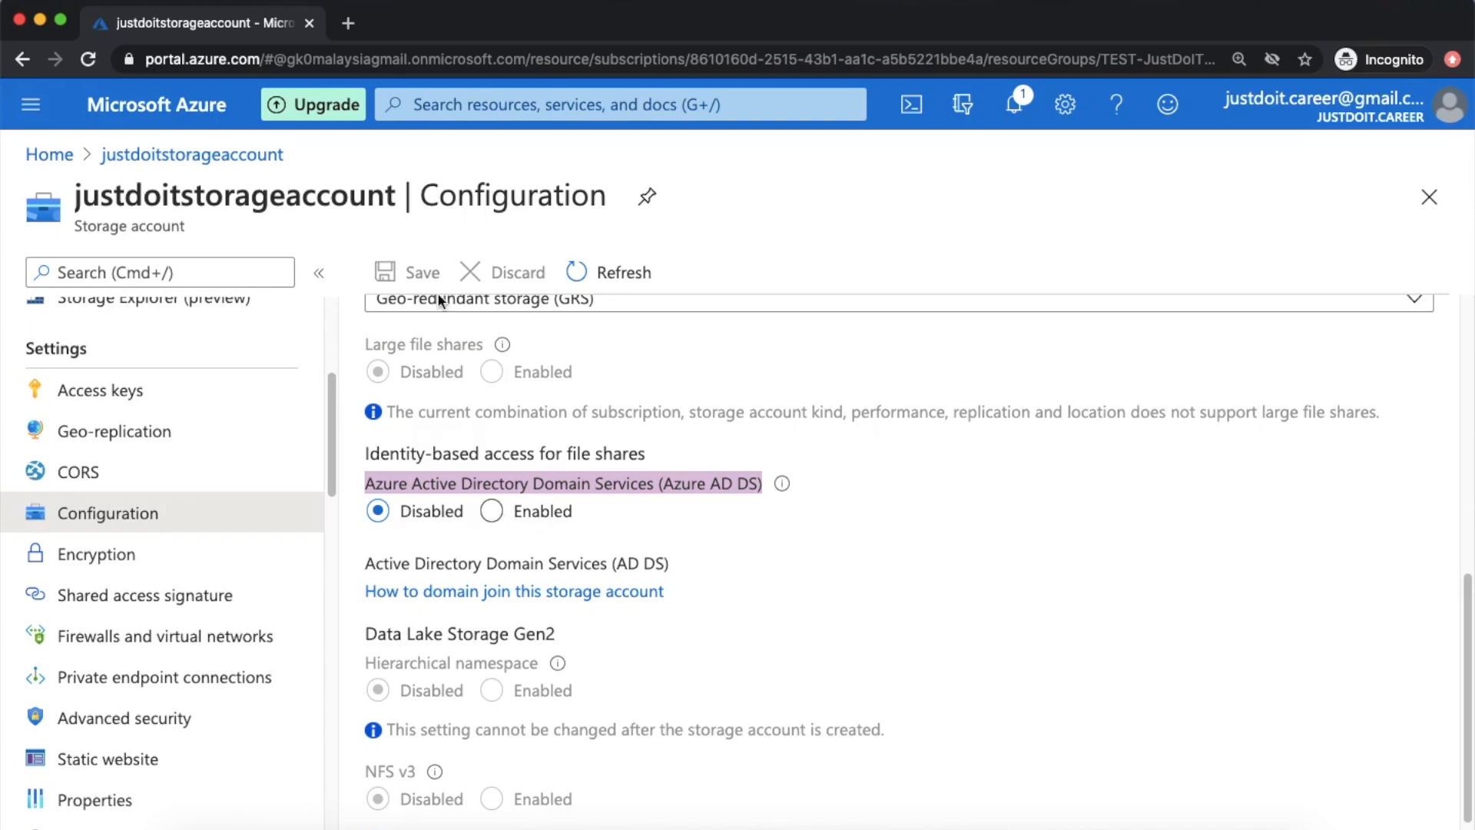
click(492, 512)
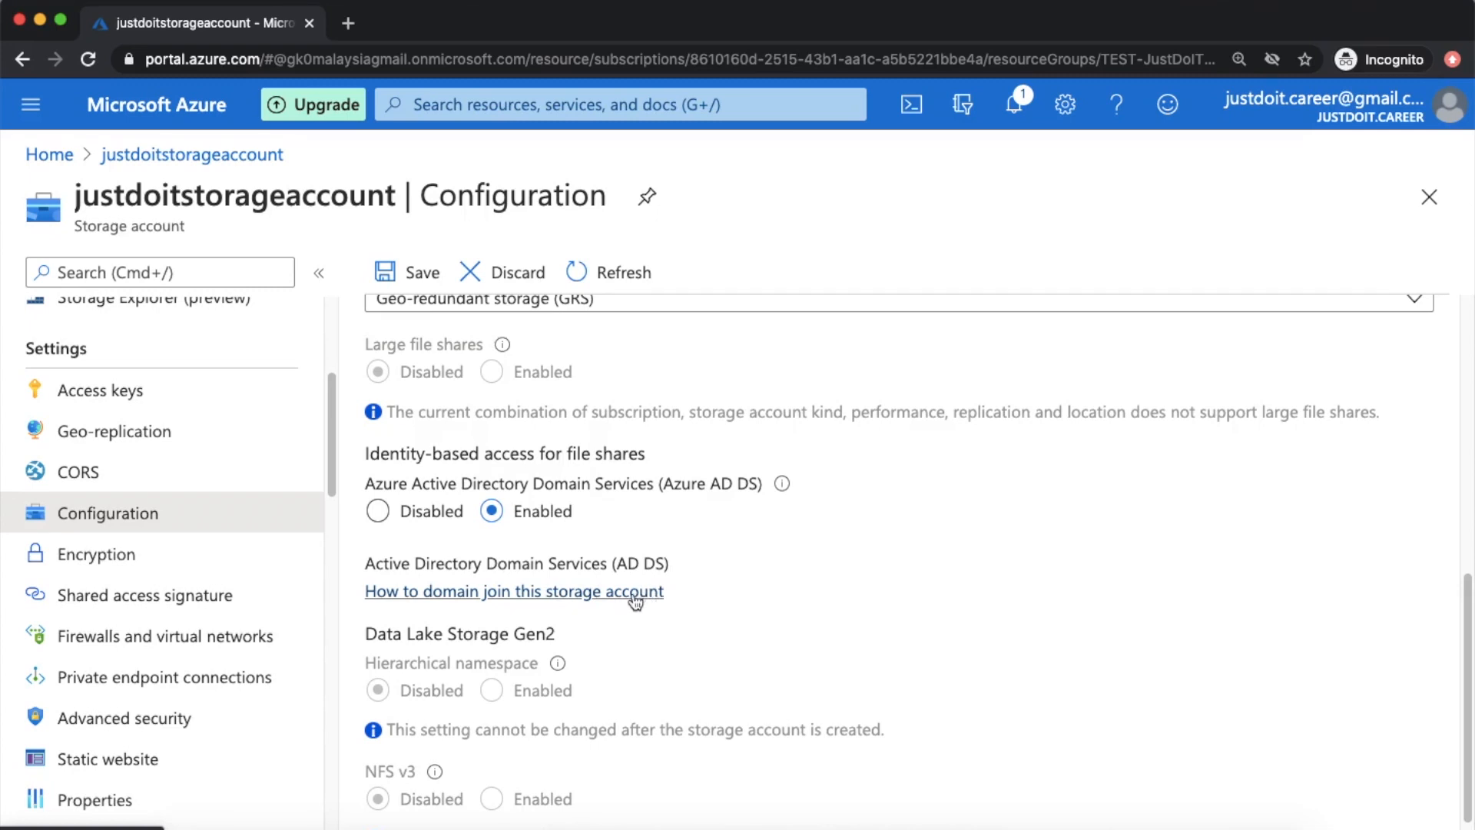
Read the documentation on how to domain join this storage account, through to its Next steps section, and close it
click(504, 591)
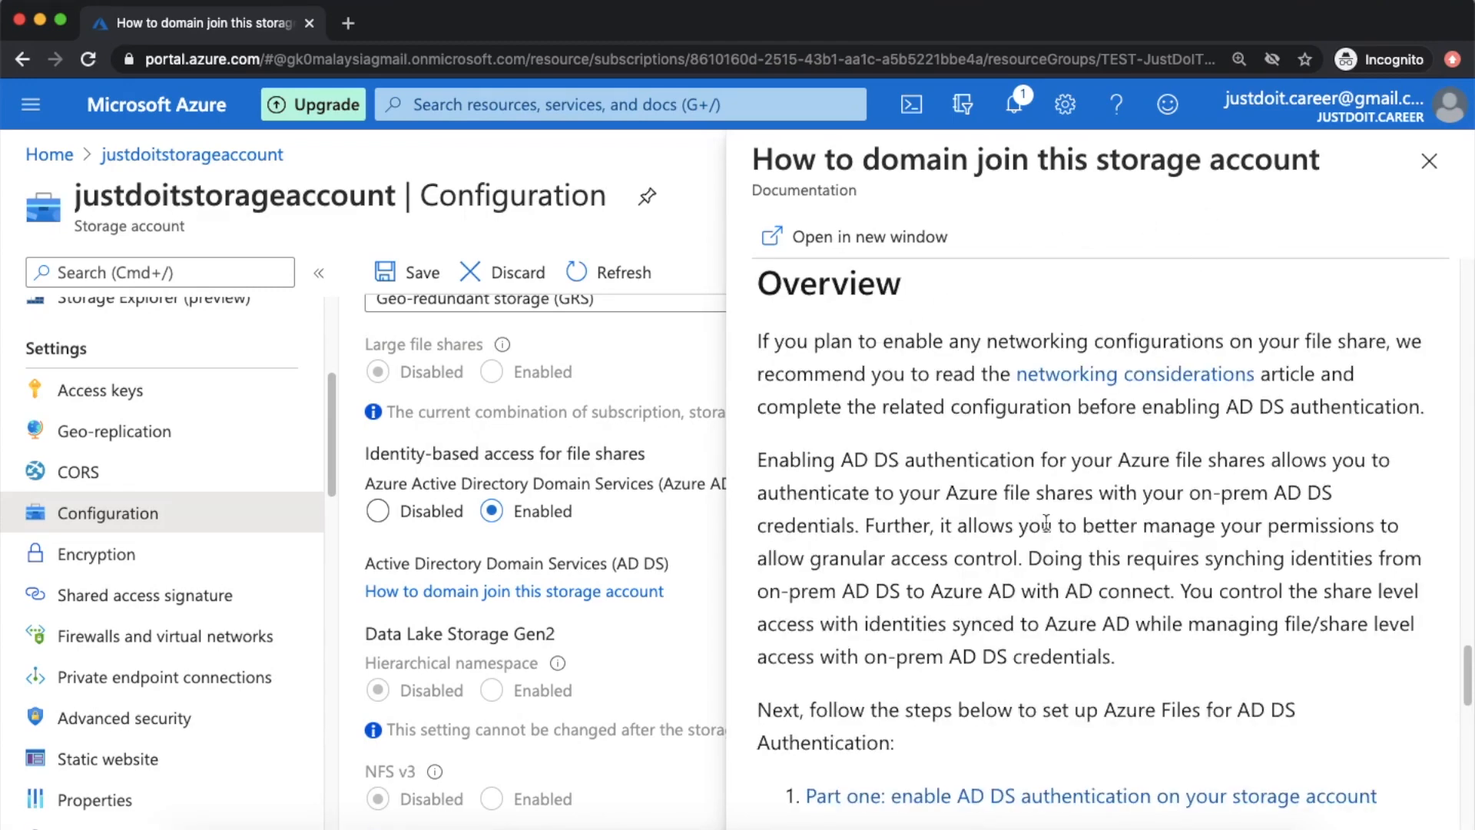
scroll(1048, 515, down, 15)
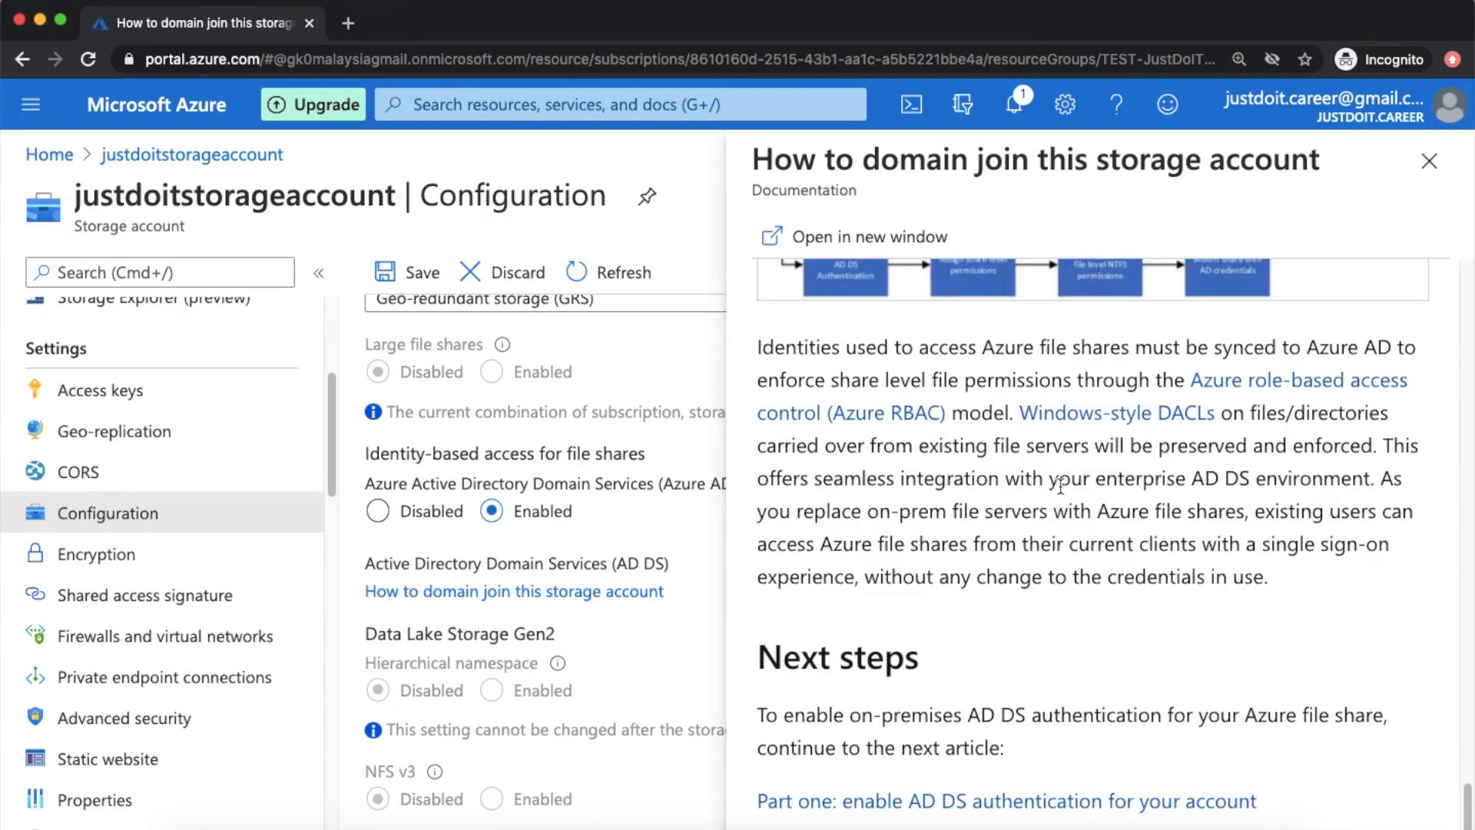
scroll(1060, 484, up, 5)
scroll(1060, 484, down, 5)
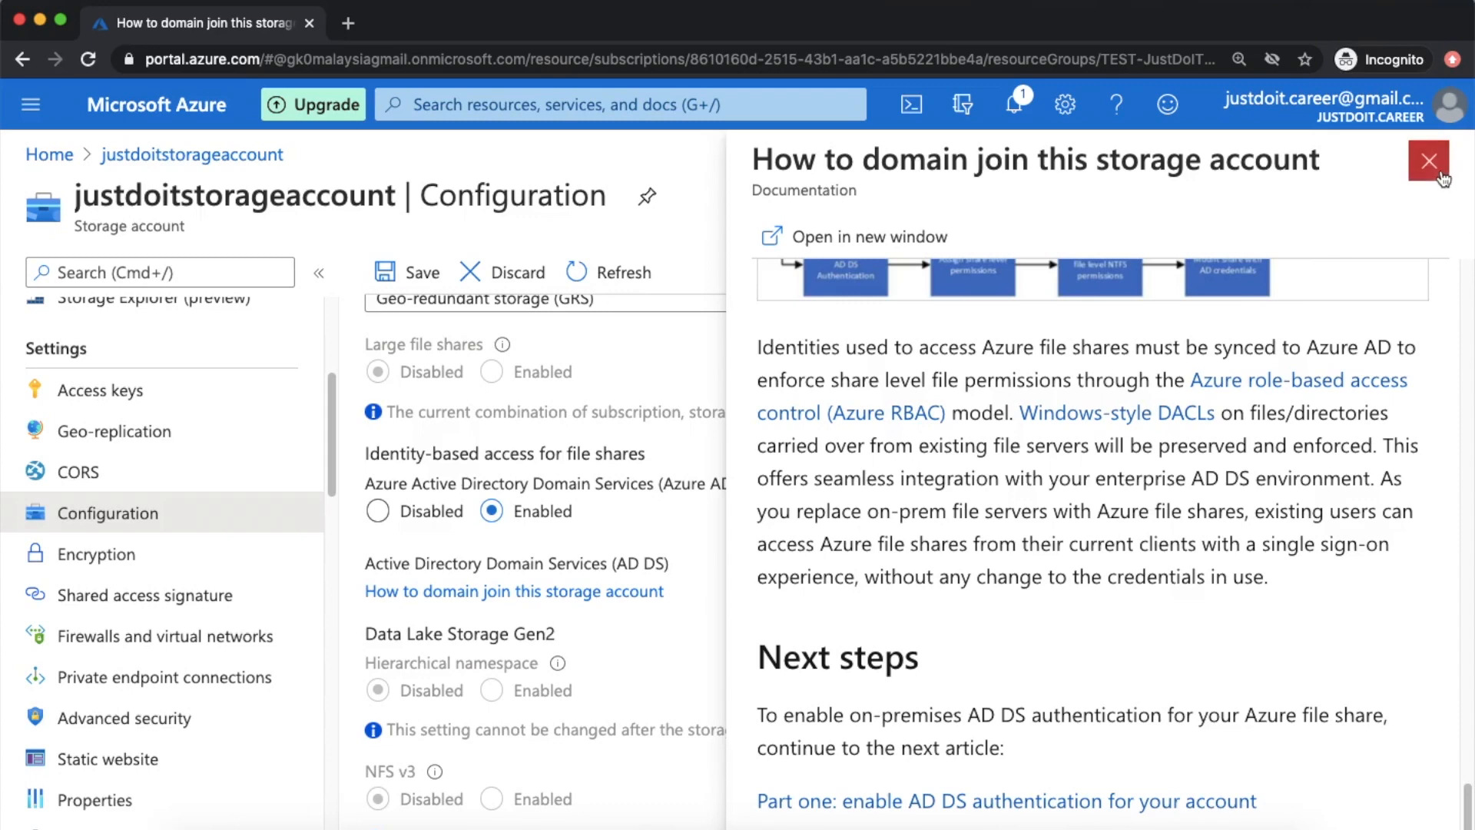
click(1443, 179)
Look over the remaining Configuration settings and leave the page without saving the edits, returning to the portal home
scroll(553, 637, down, 1)
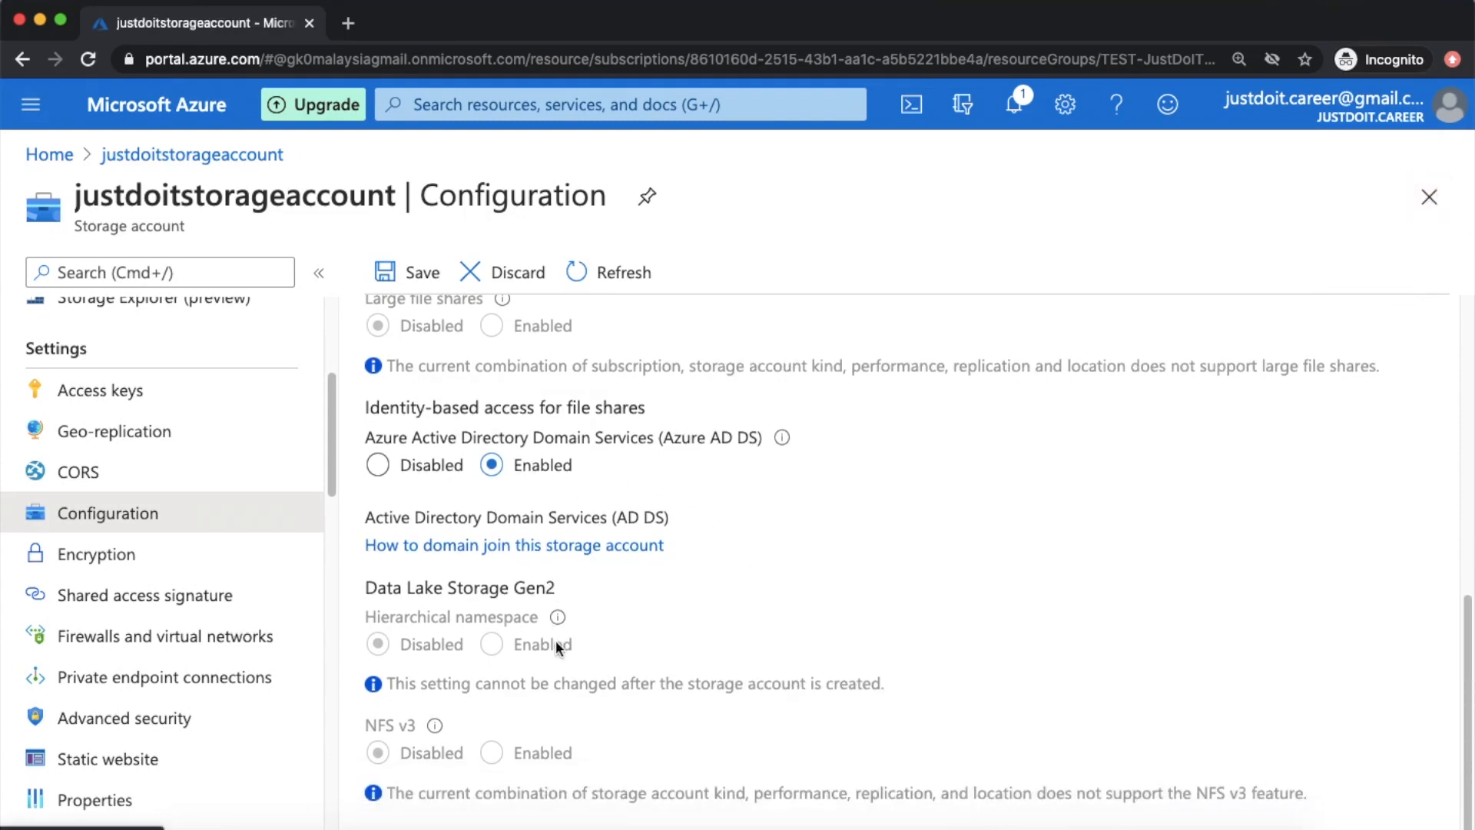
scroll(642, 500, up, 10)
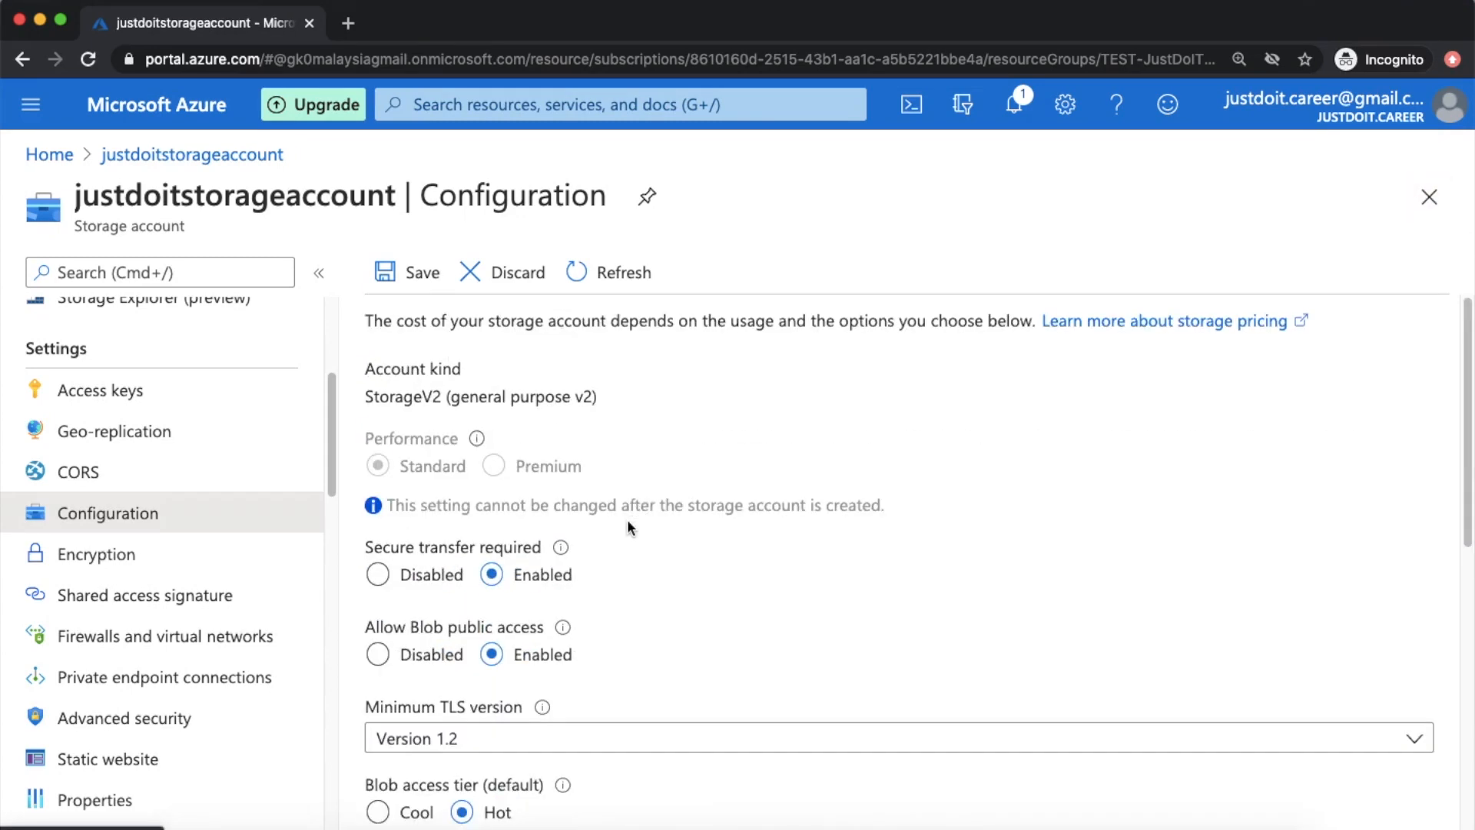
click(1420, 186)
click(898, 174)
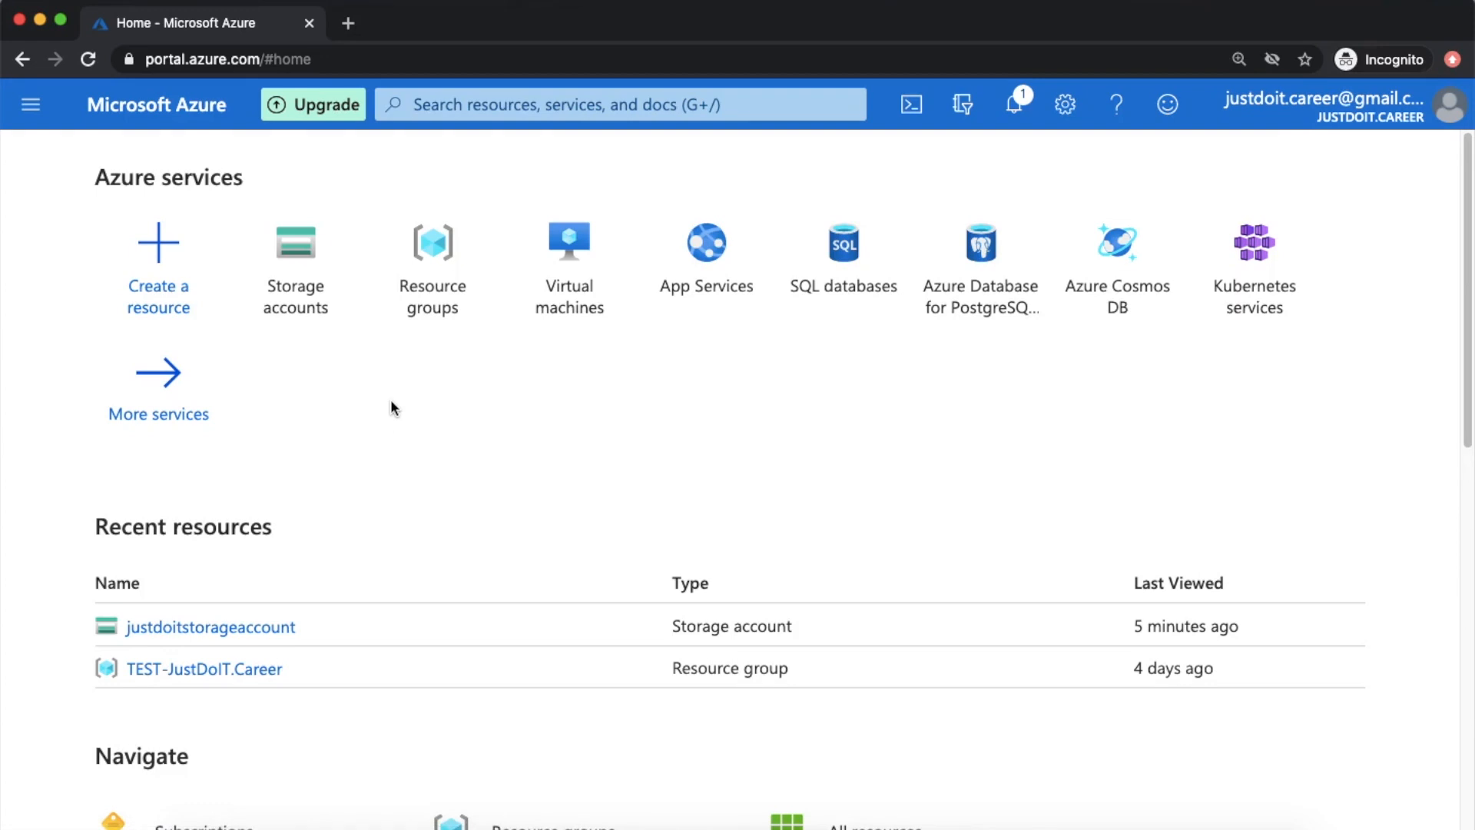
Search the web for "storage explorer download" in a new tab and open the official Azure Storage Explorer download page
click(350, 25)
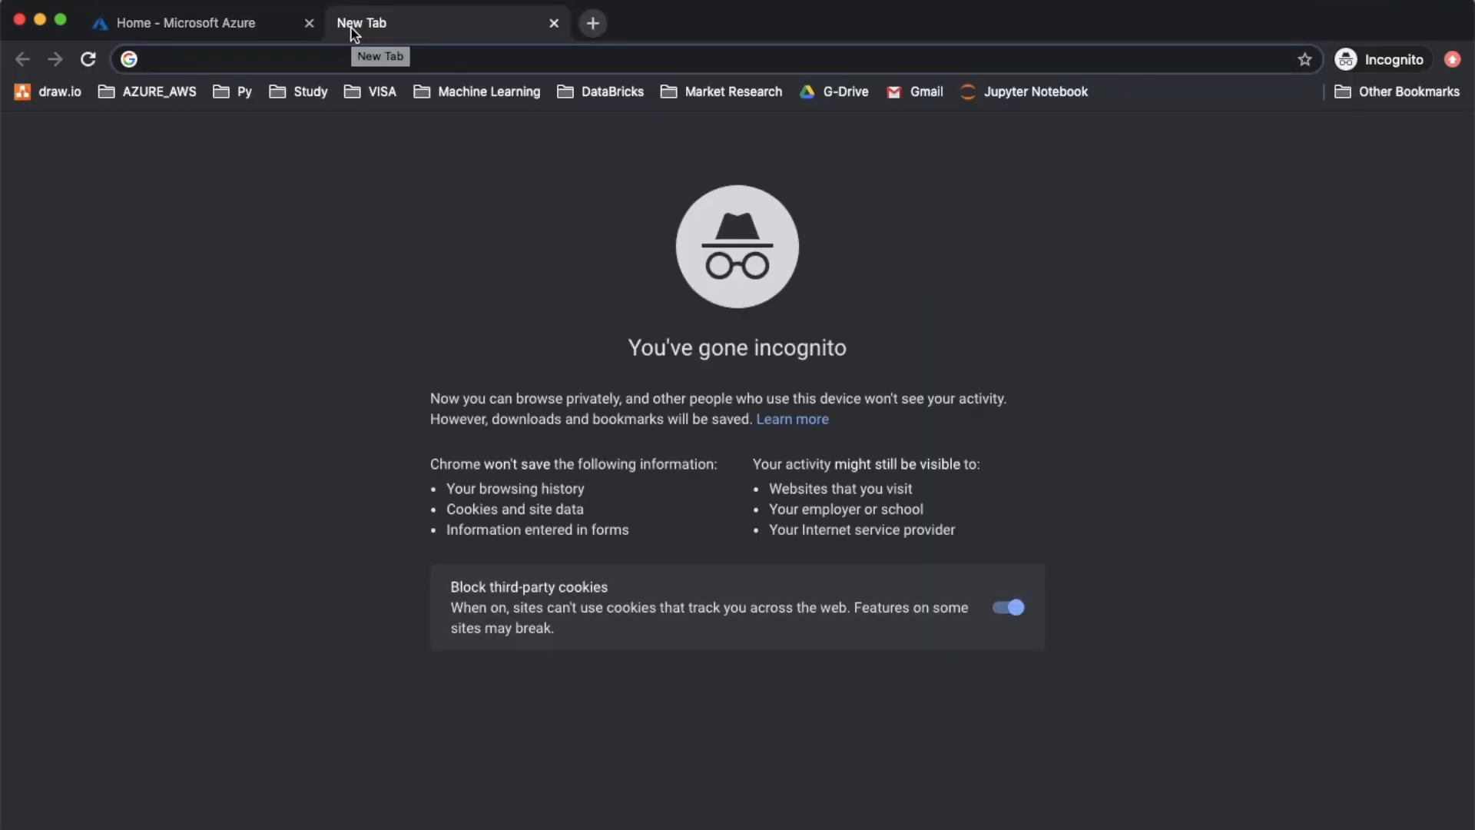
text(stora)
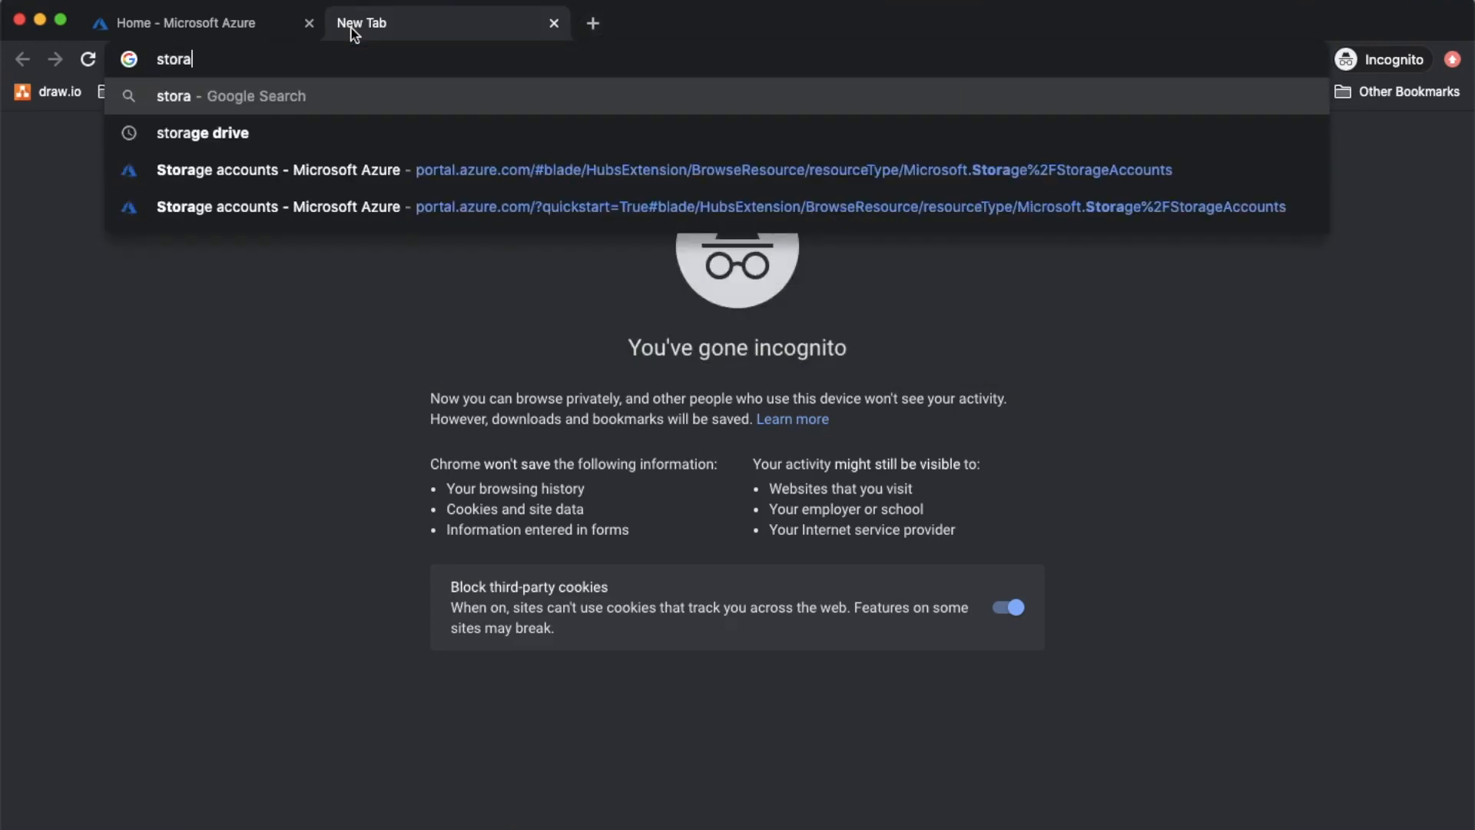
text(ge explorer)
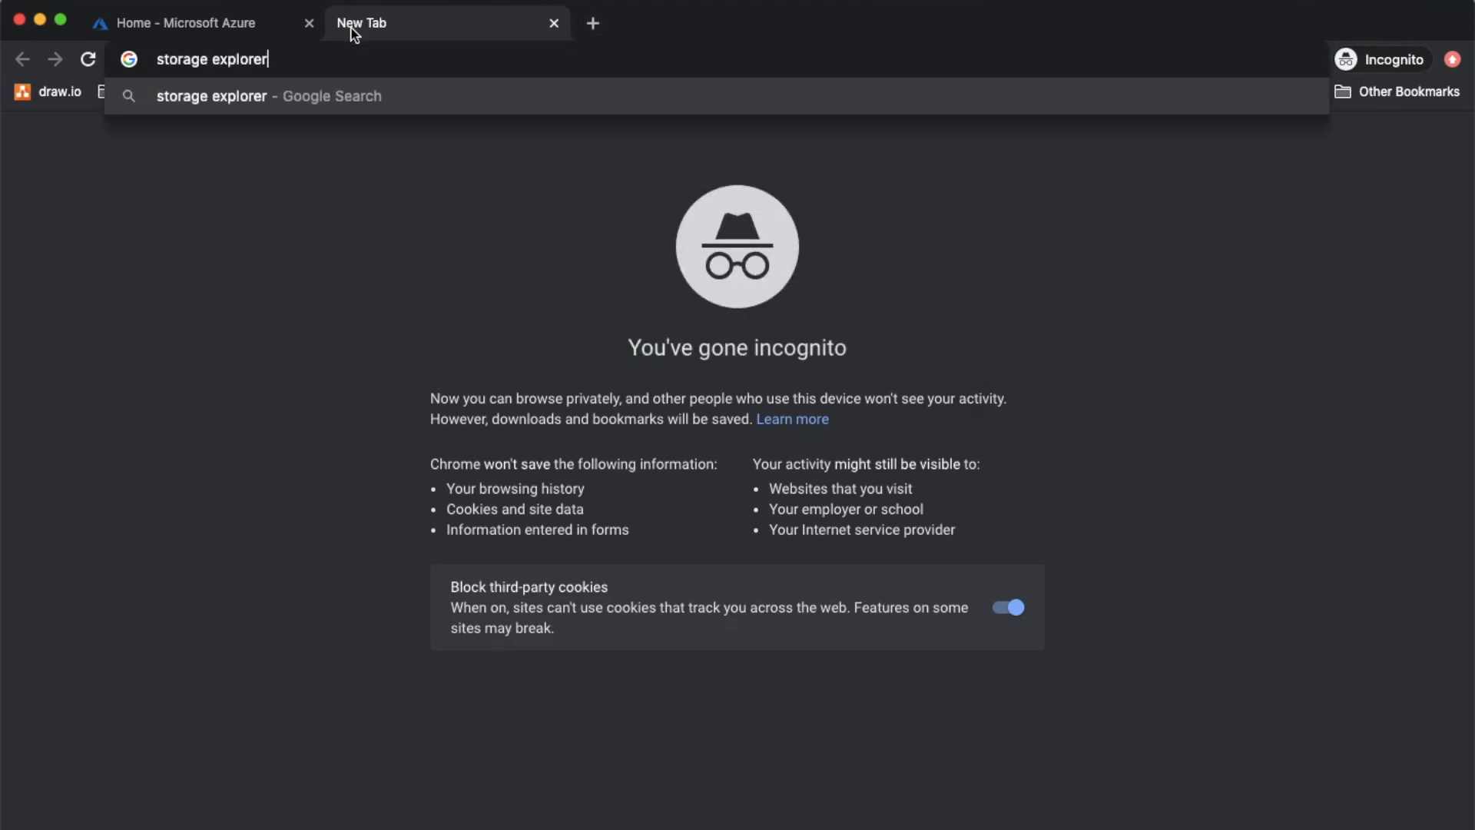
text( download)
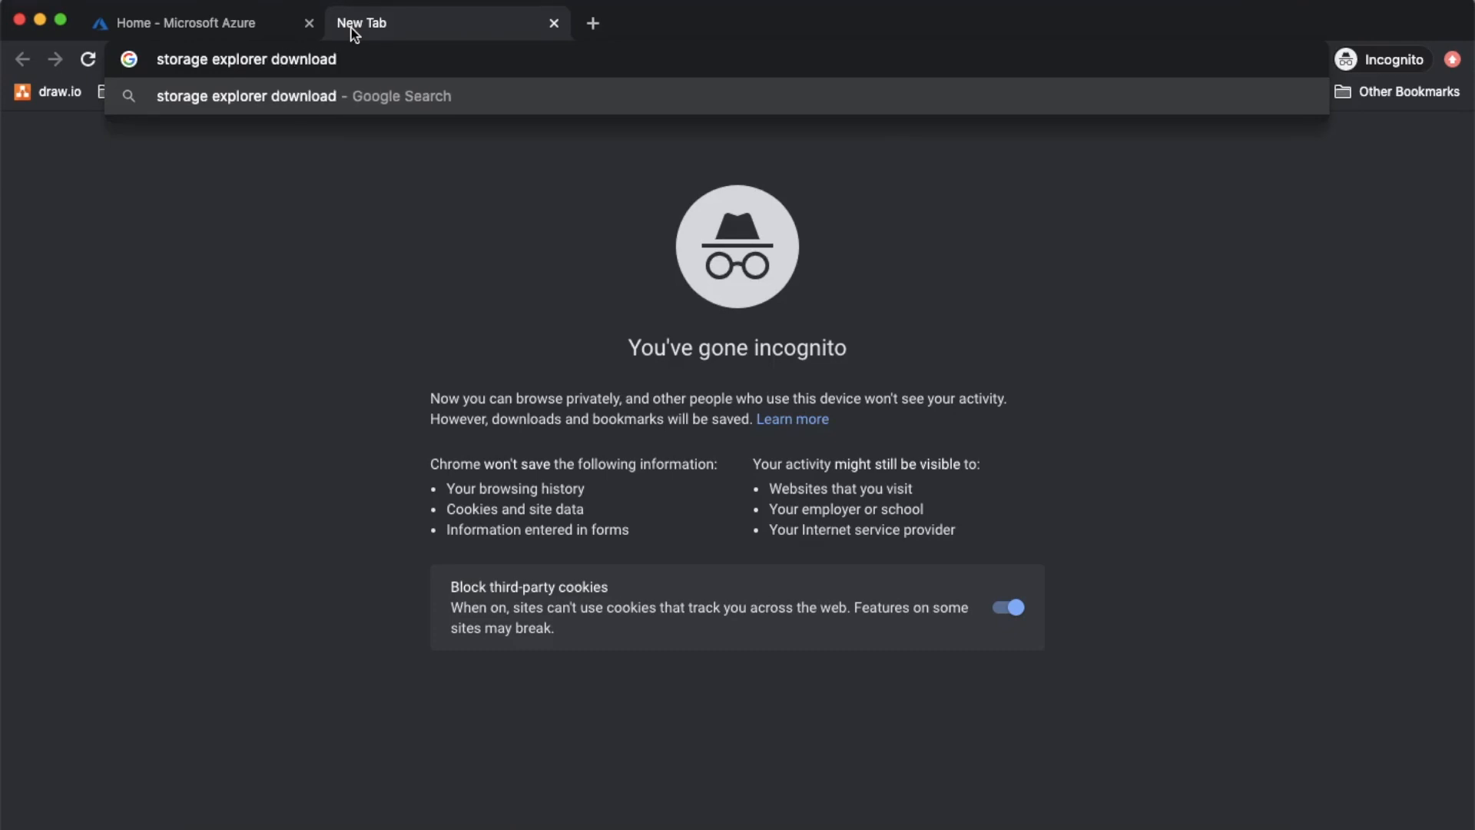
key(Return)
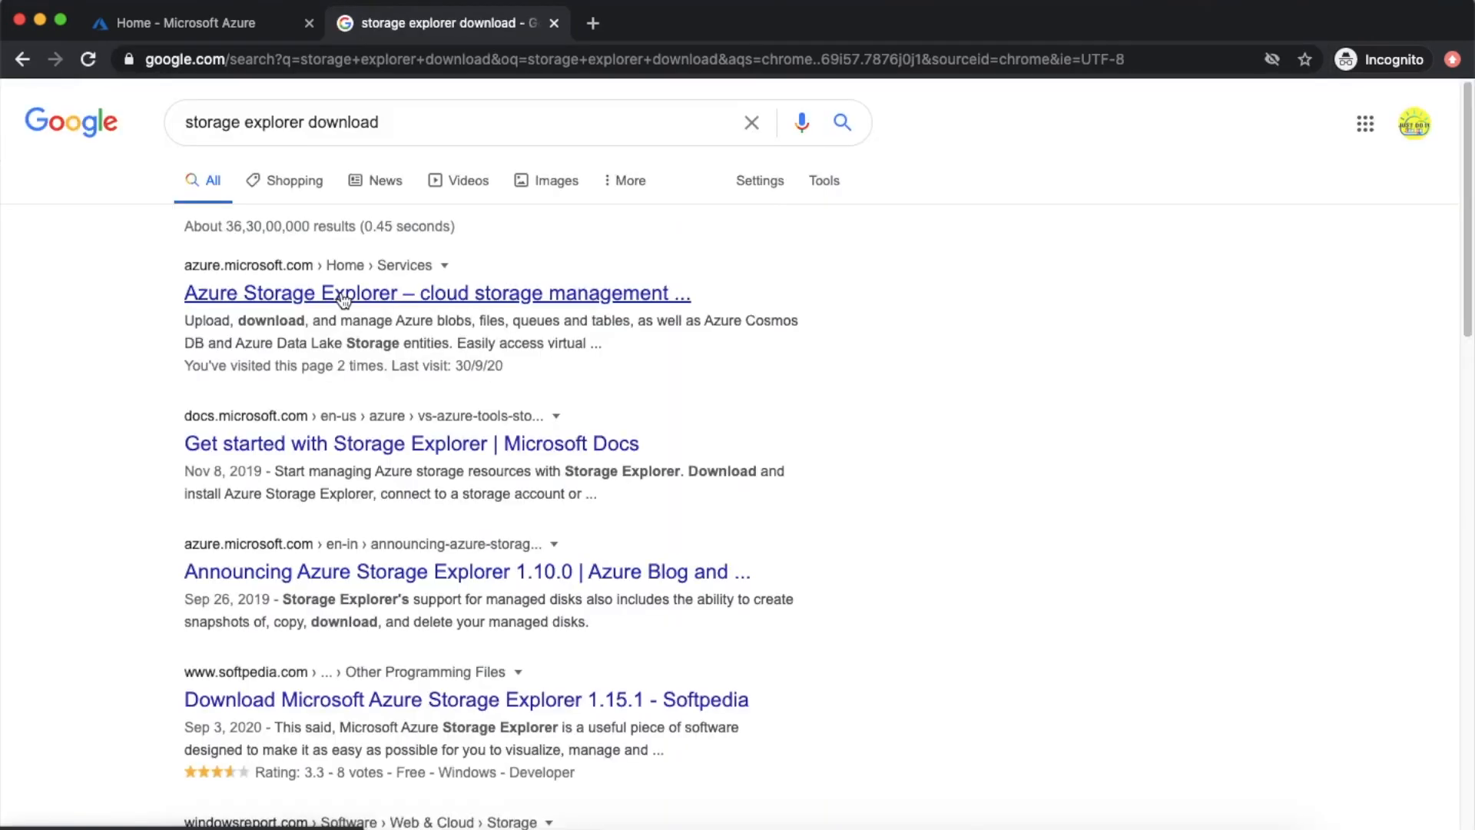
click(369, 291)
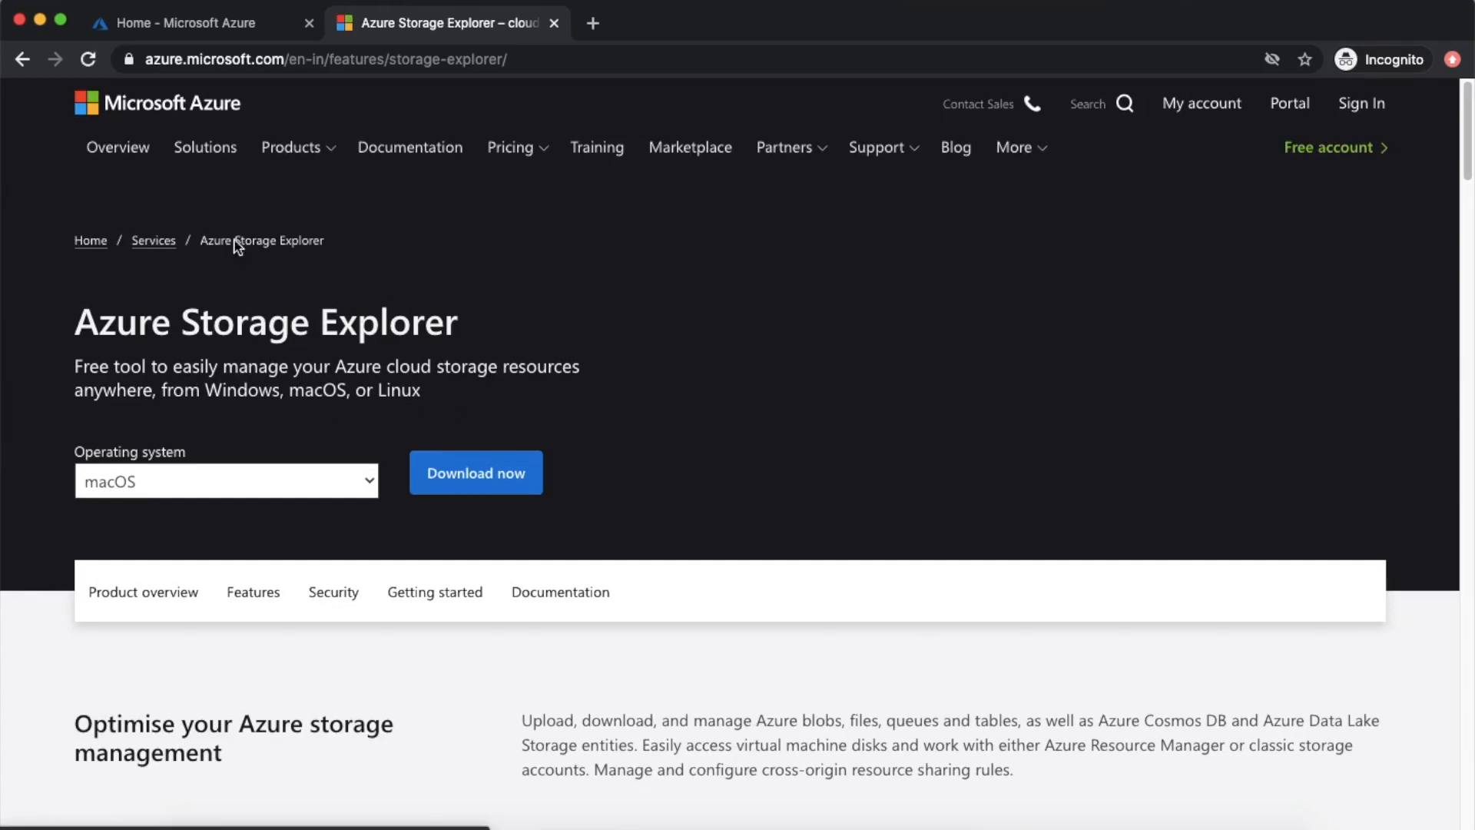
click(437, 70)
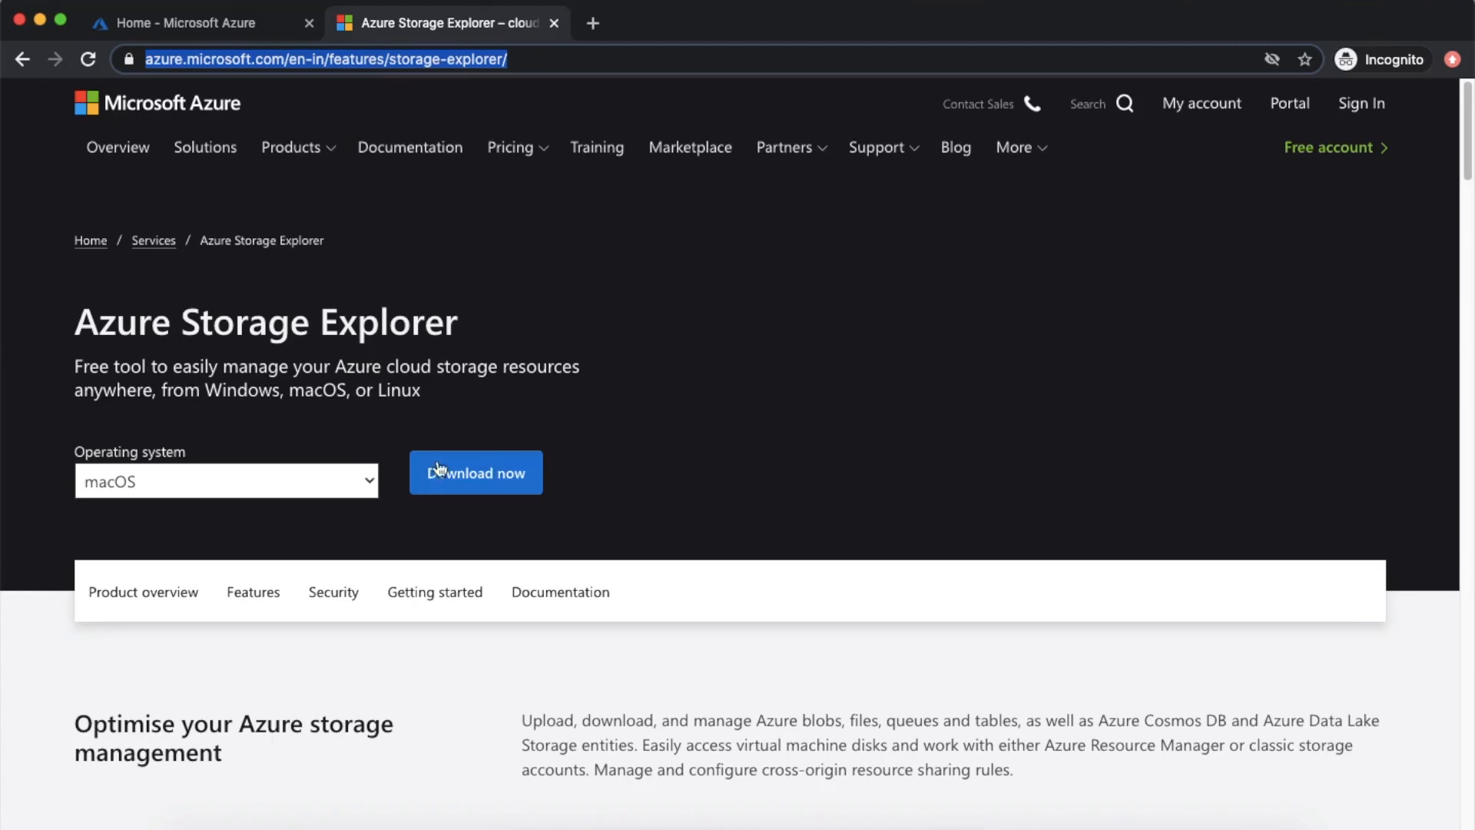
click(480, 477)
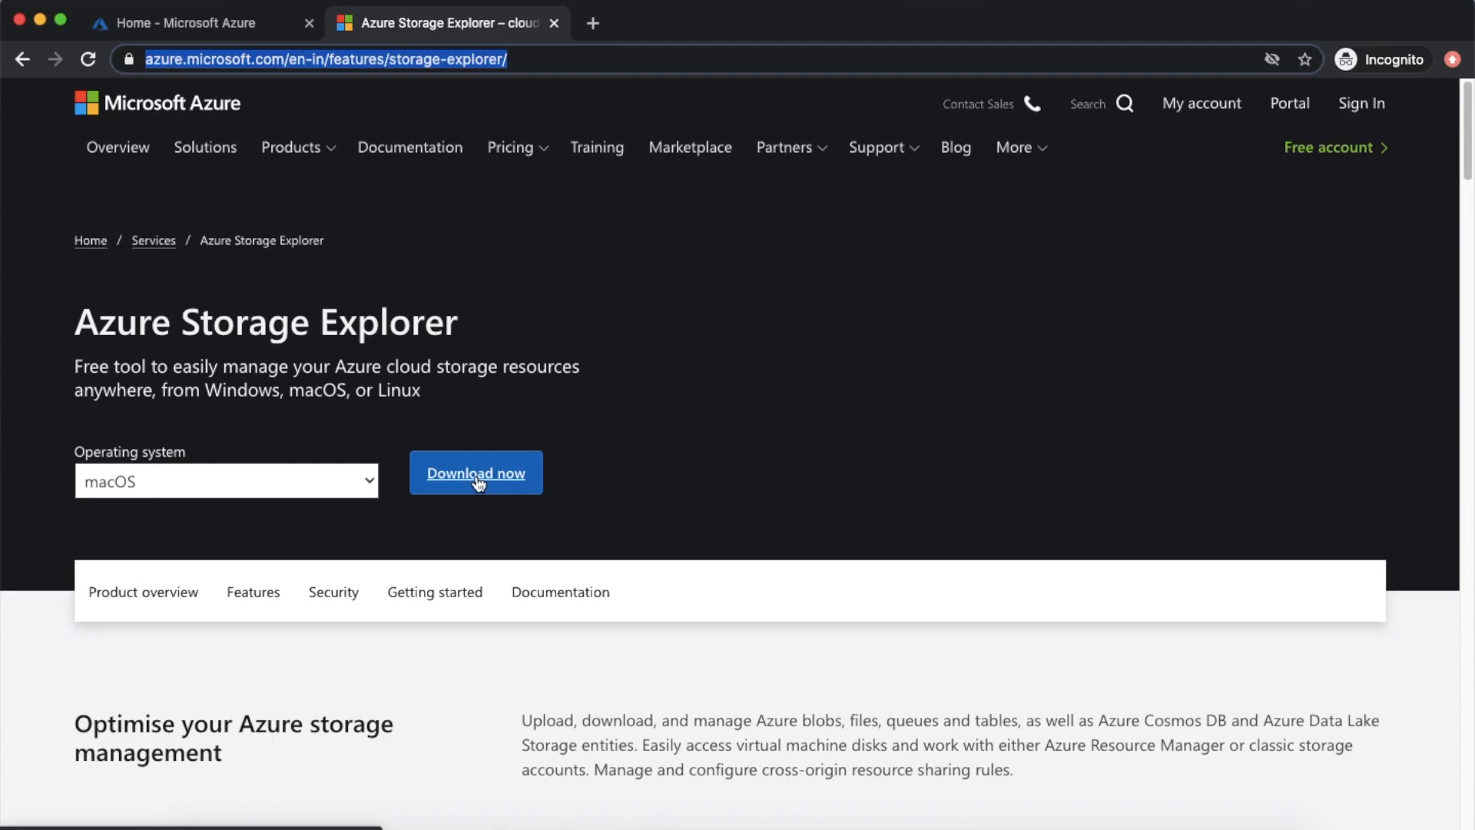
Switch to Finder and launch the Microsoft Azure Storage Explorer application from the Downloads folder
click(160, 824)
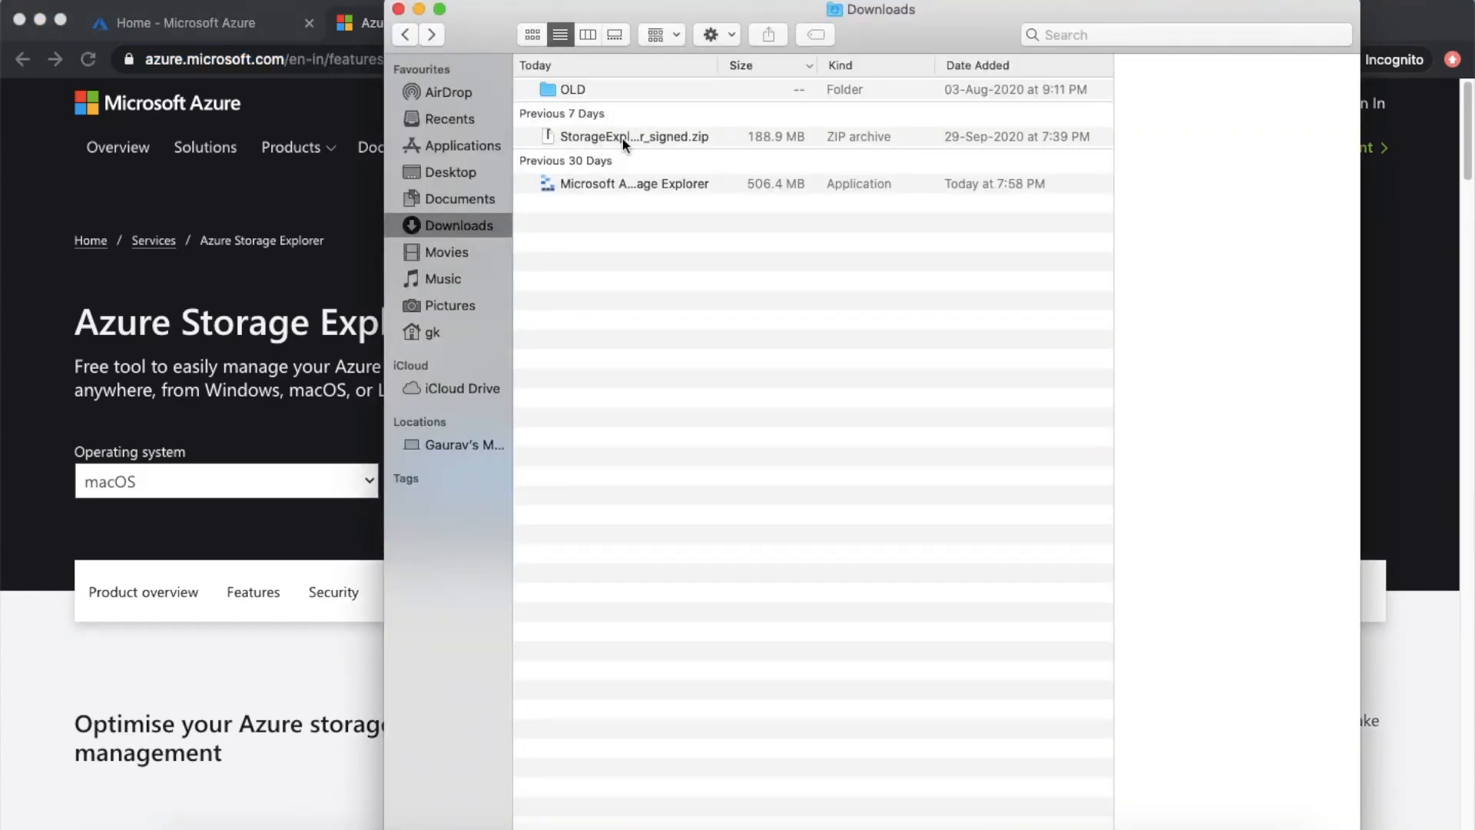
click(623, 138)
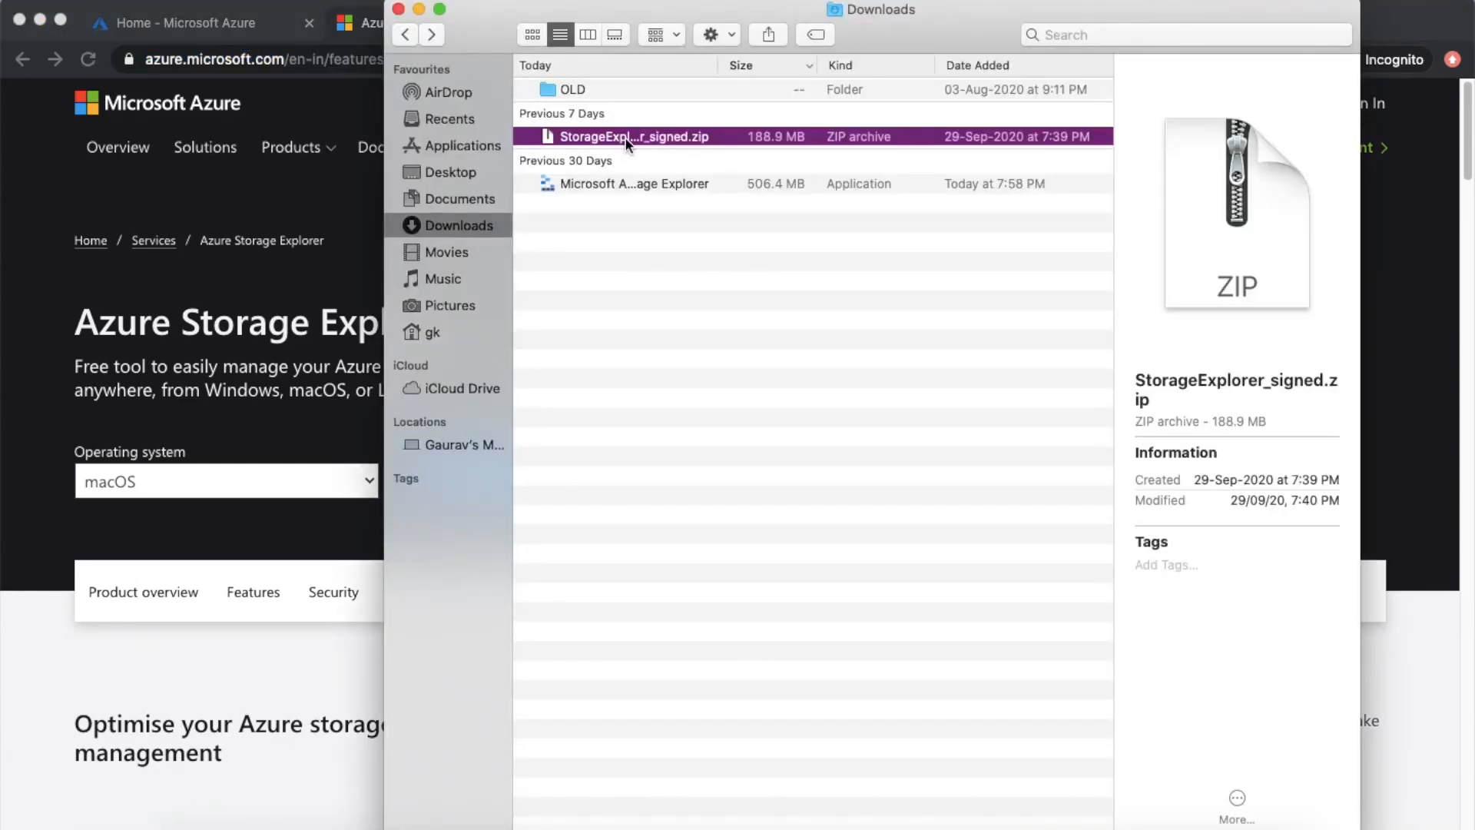
click(627, 140)
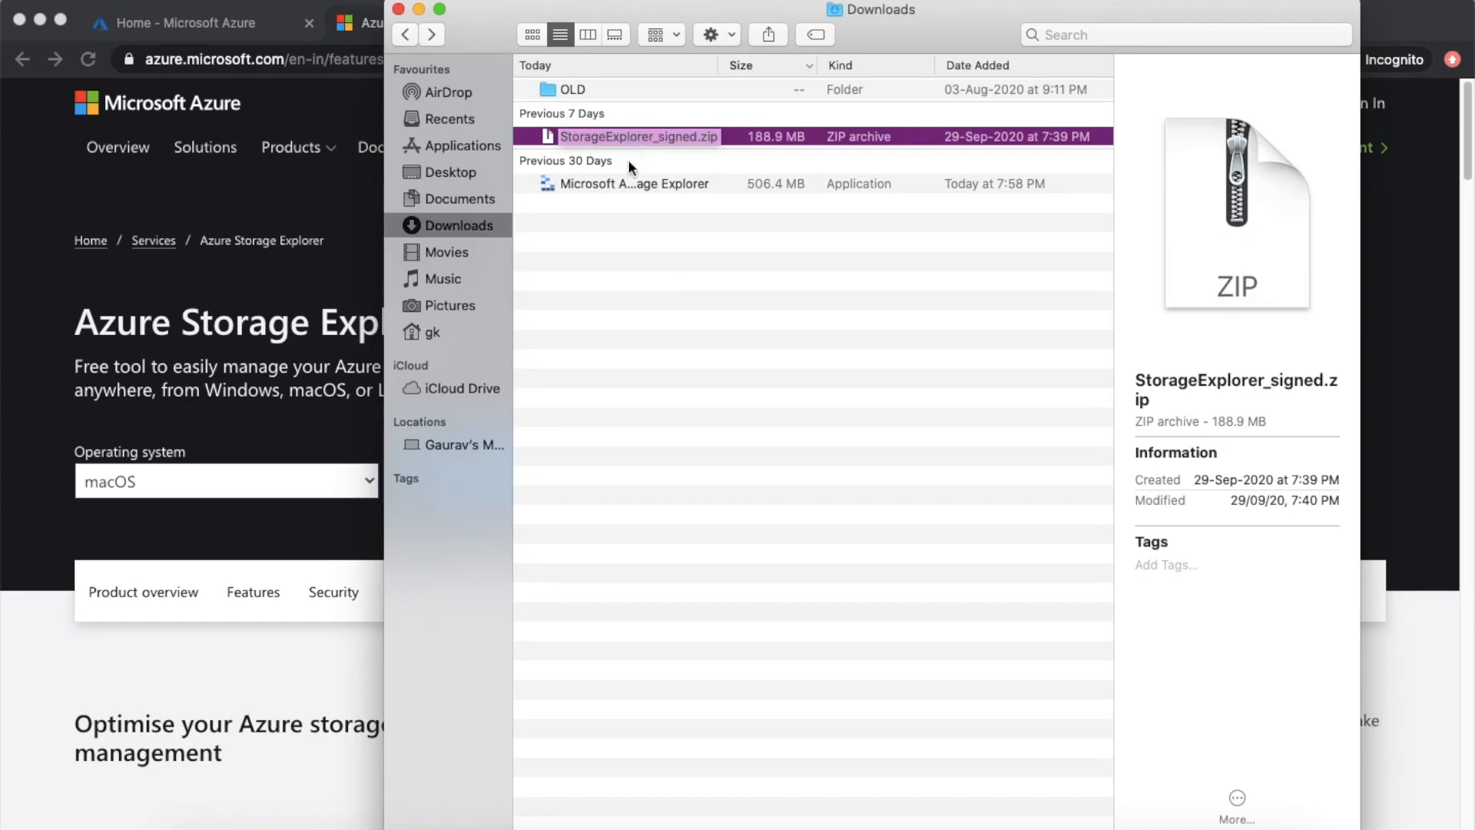
click(603, 184)
click(649, 188)
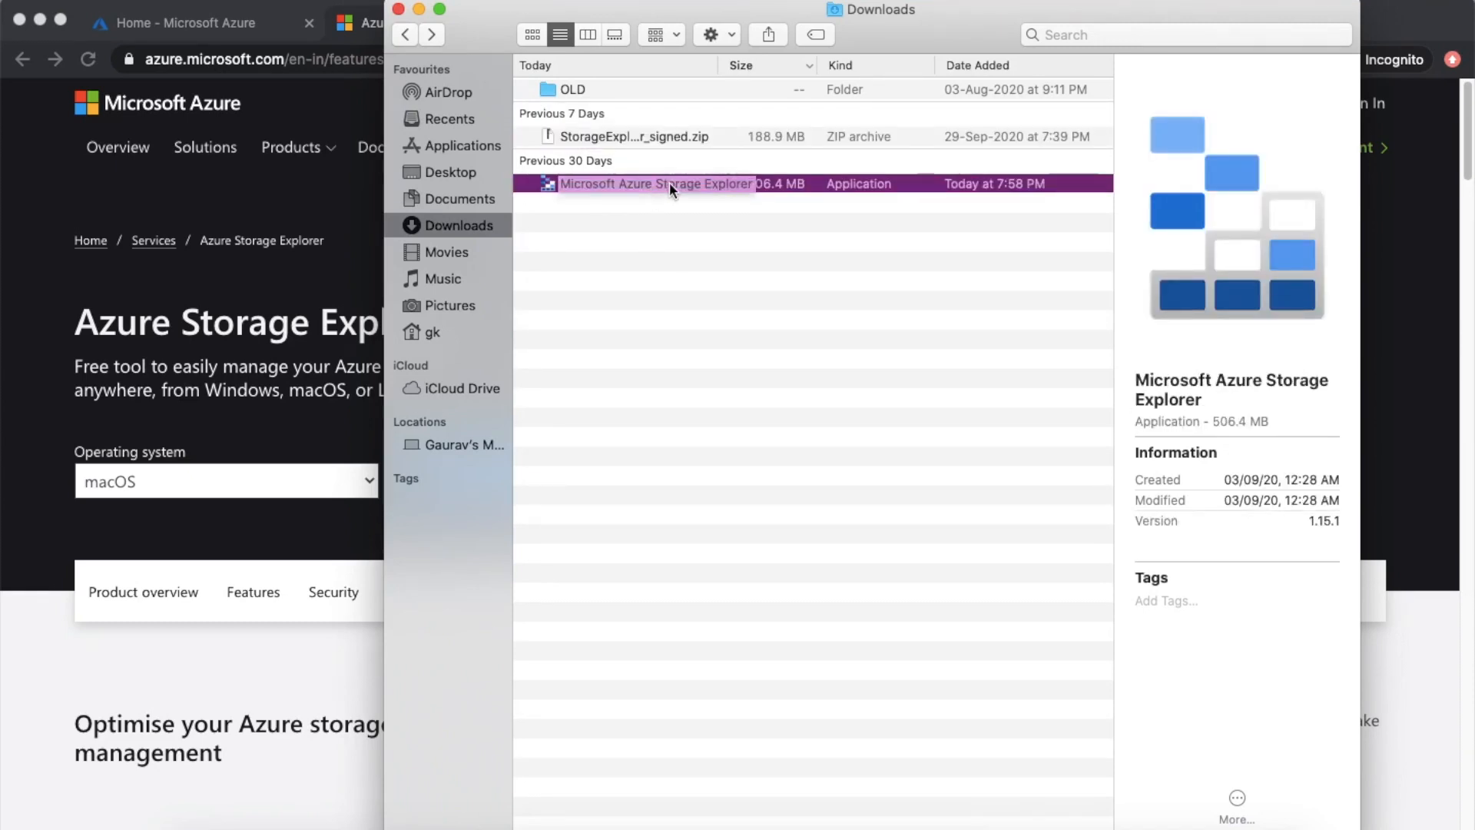
double_click(661, 186)
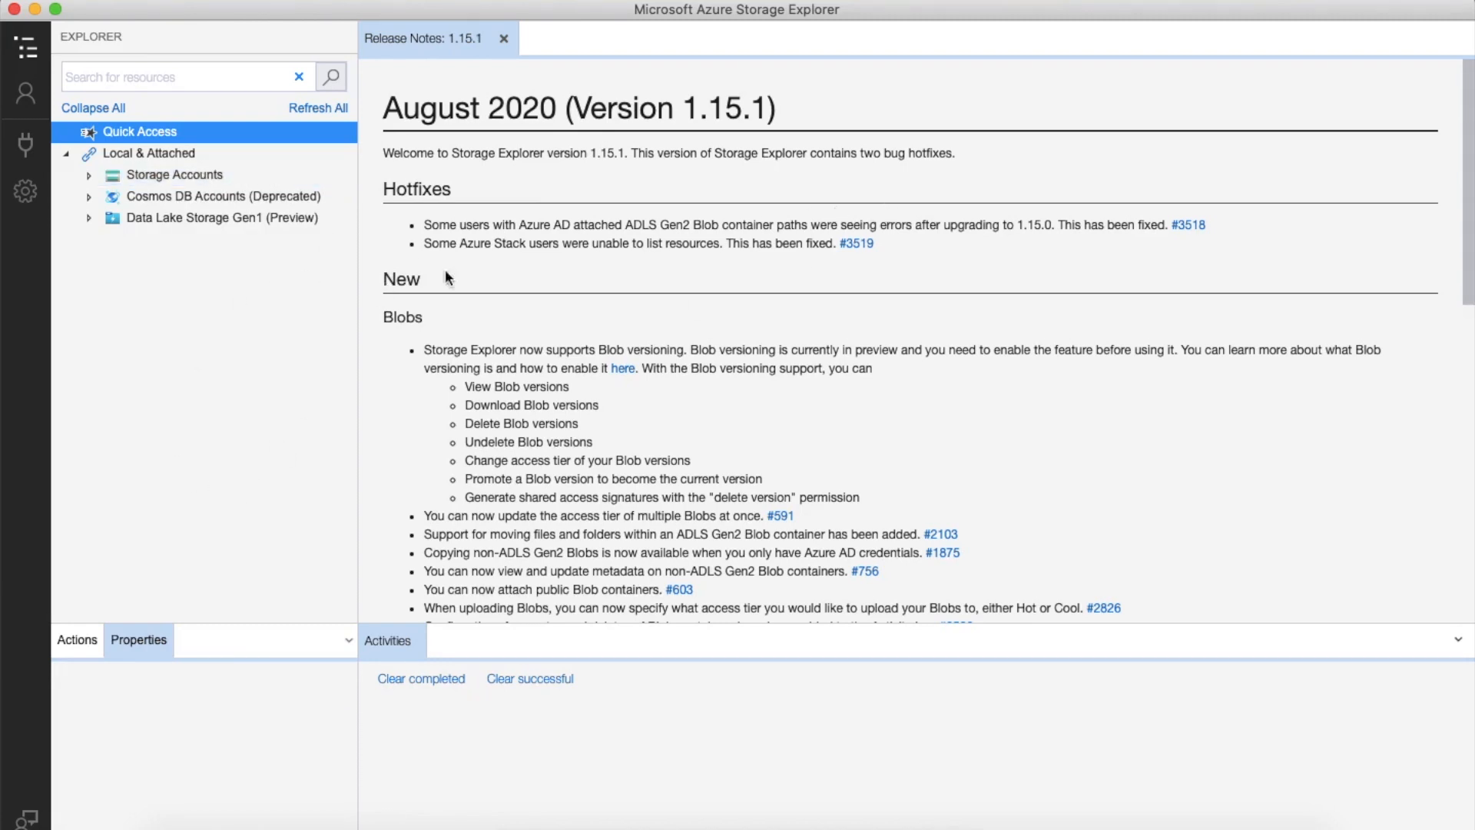
Start a new Azure Storage connection, compare the available connection methods and proceed with the option to use a connection string
click(29, 157)
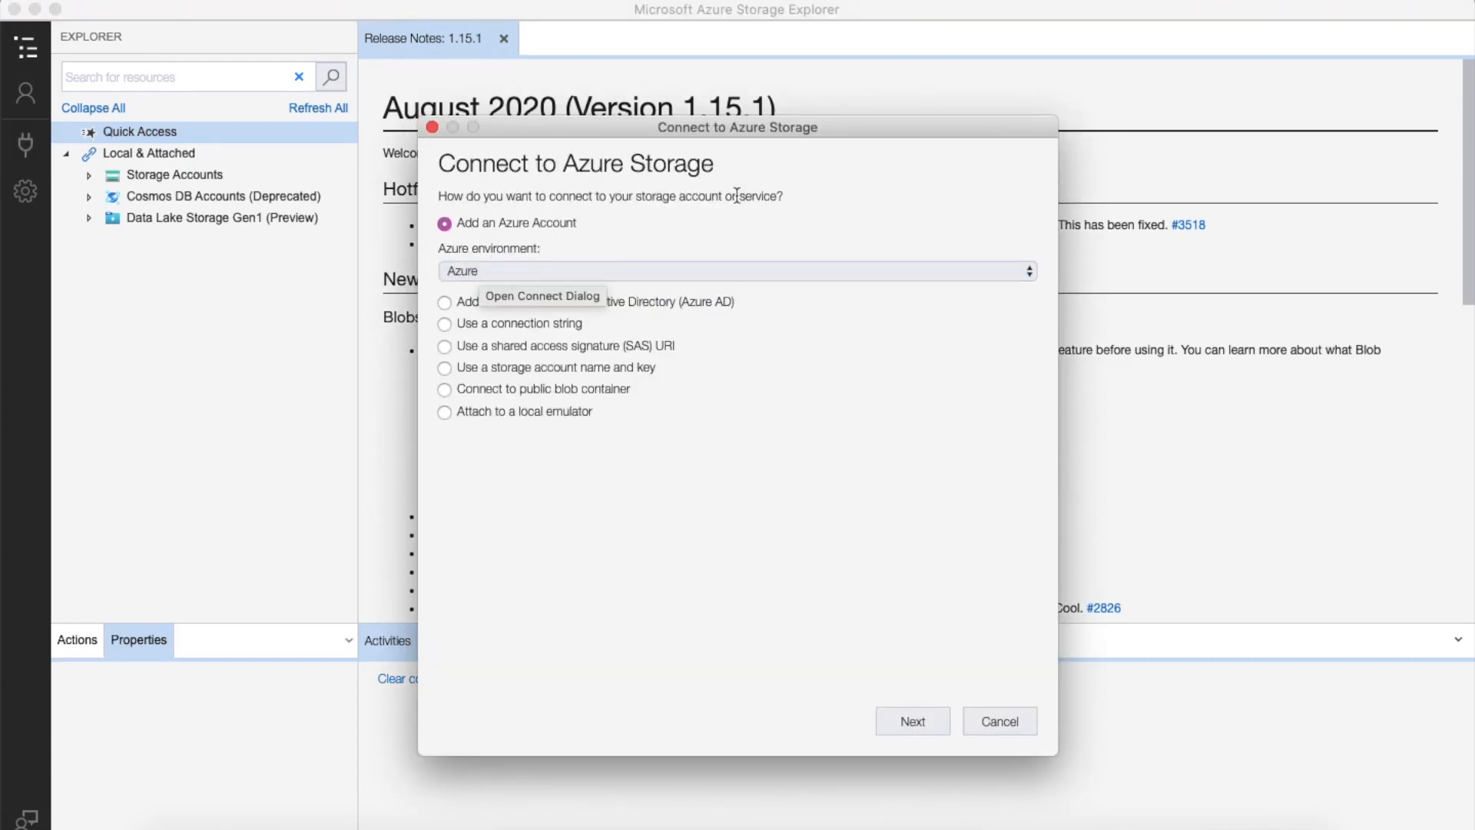
click(491, 271)
click(491, 270)
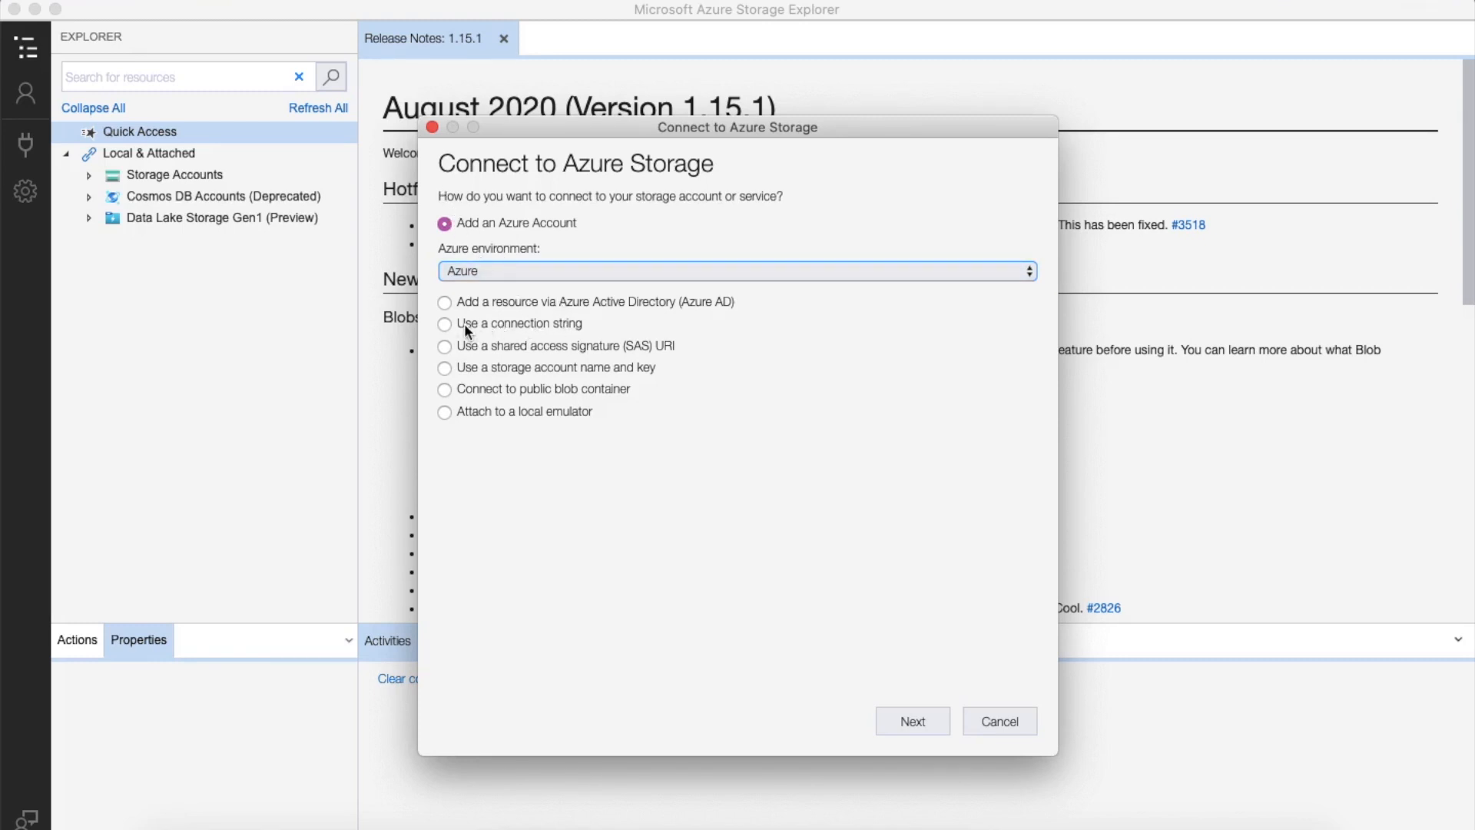
click(445, 324)
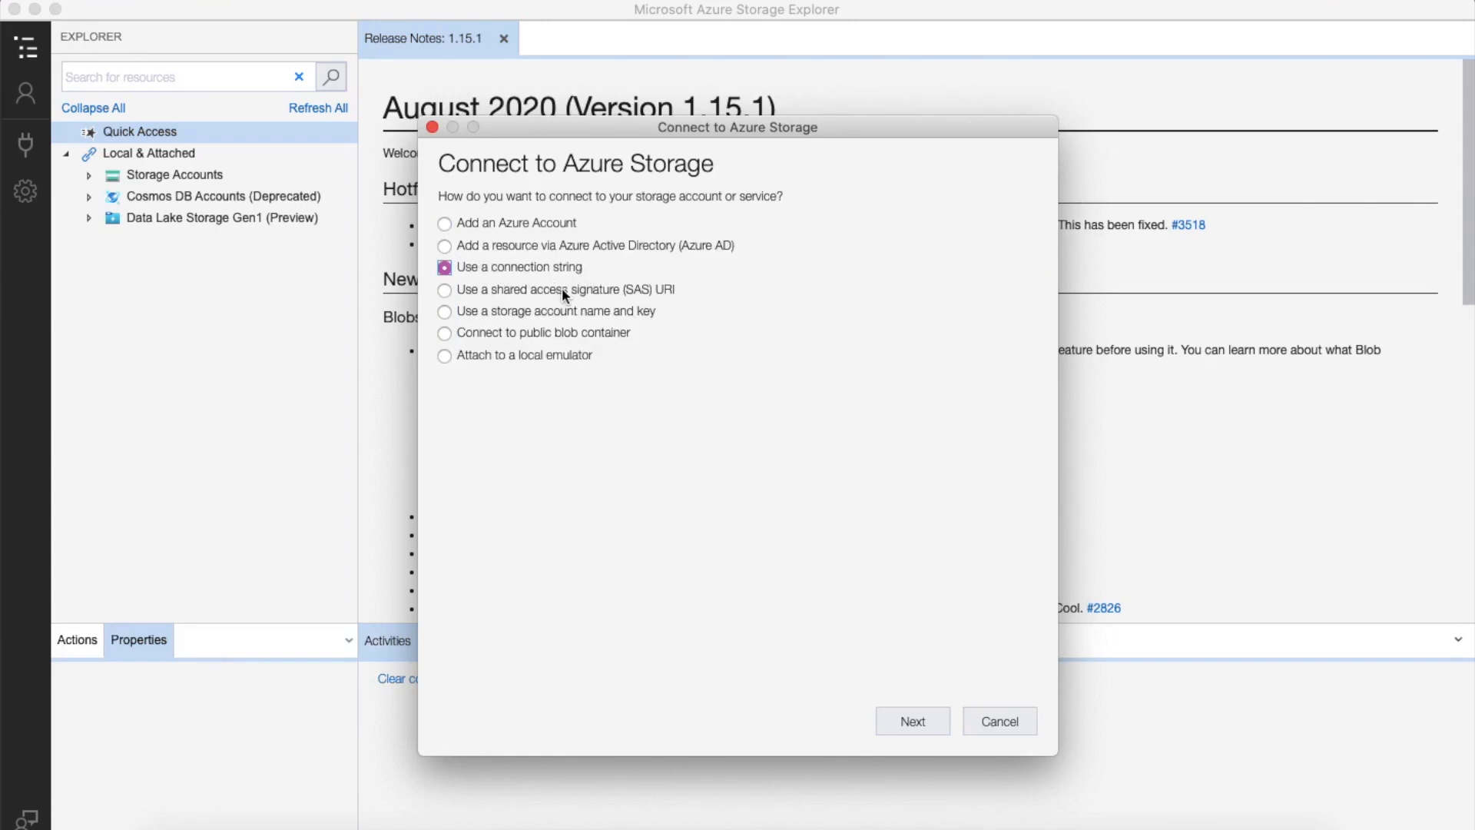
drag(675, 290, 520, 283)
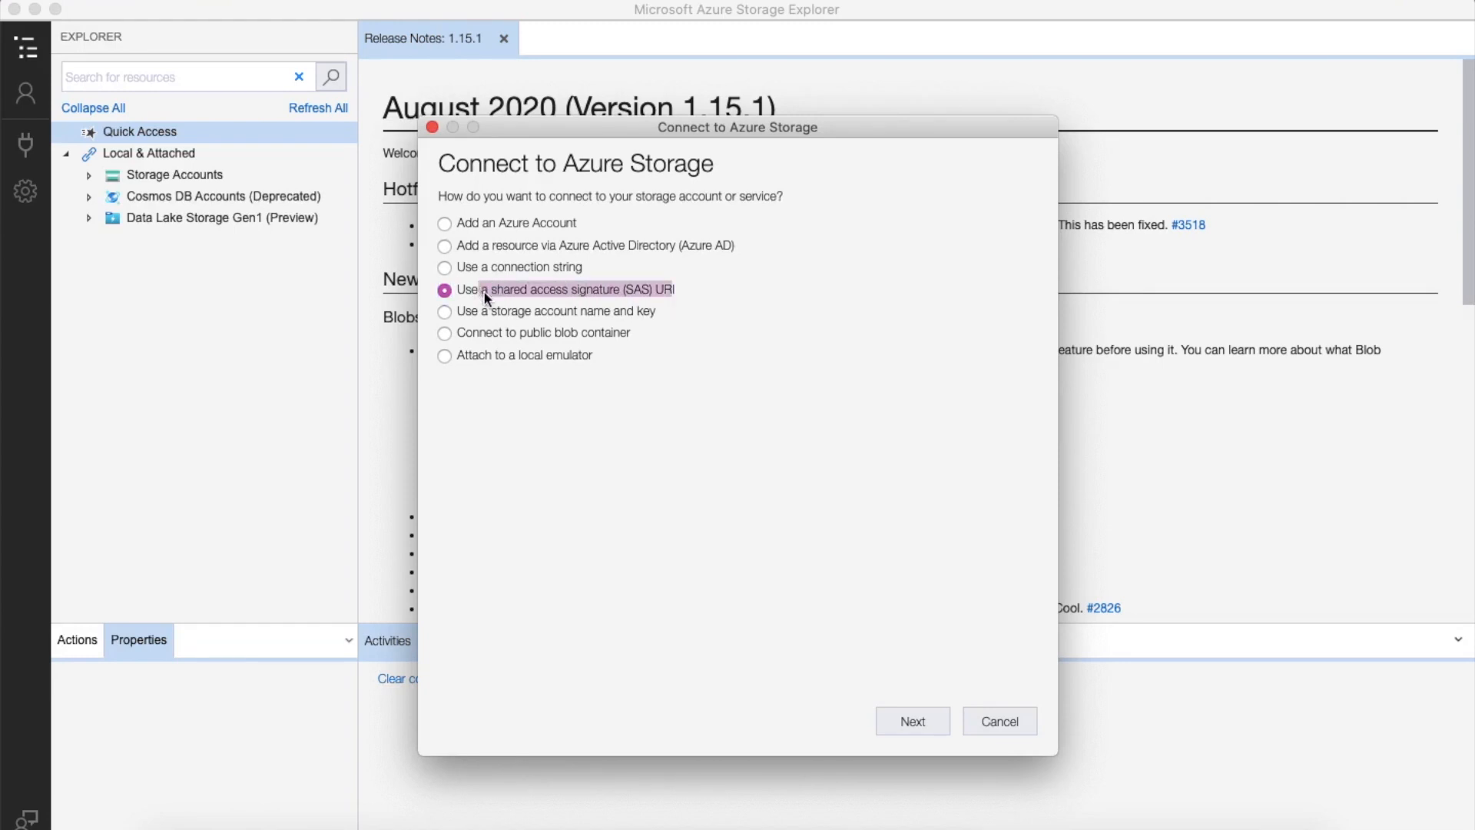
click(486, 312)
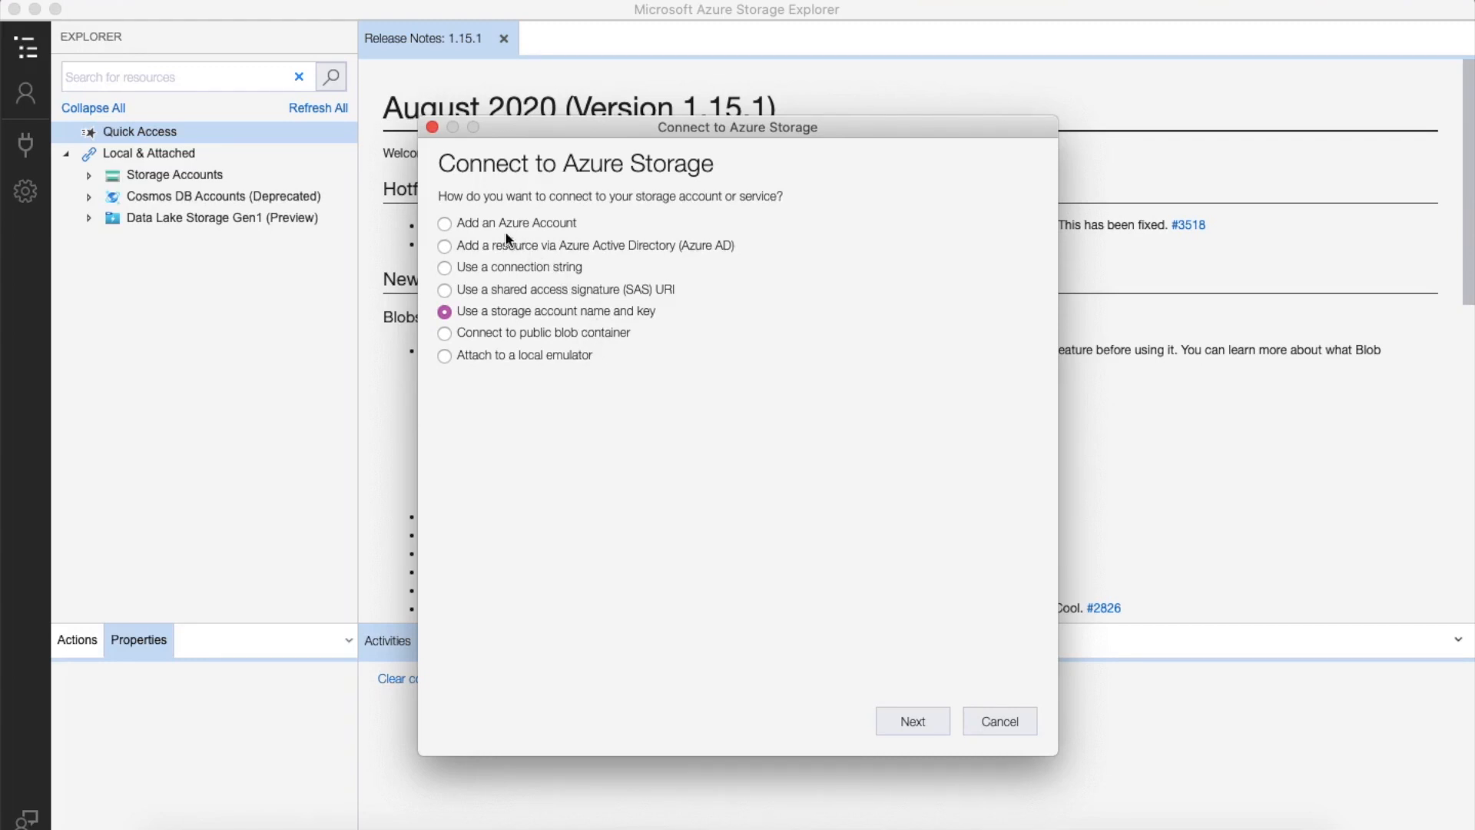
click(448, 224)
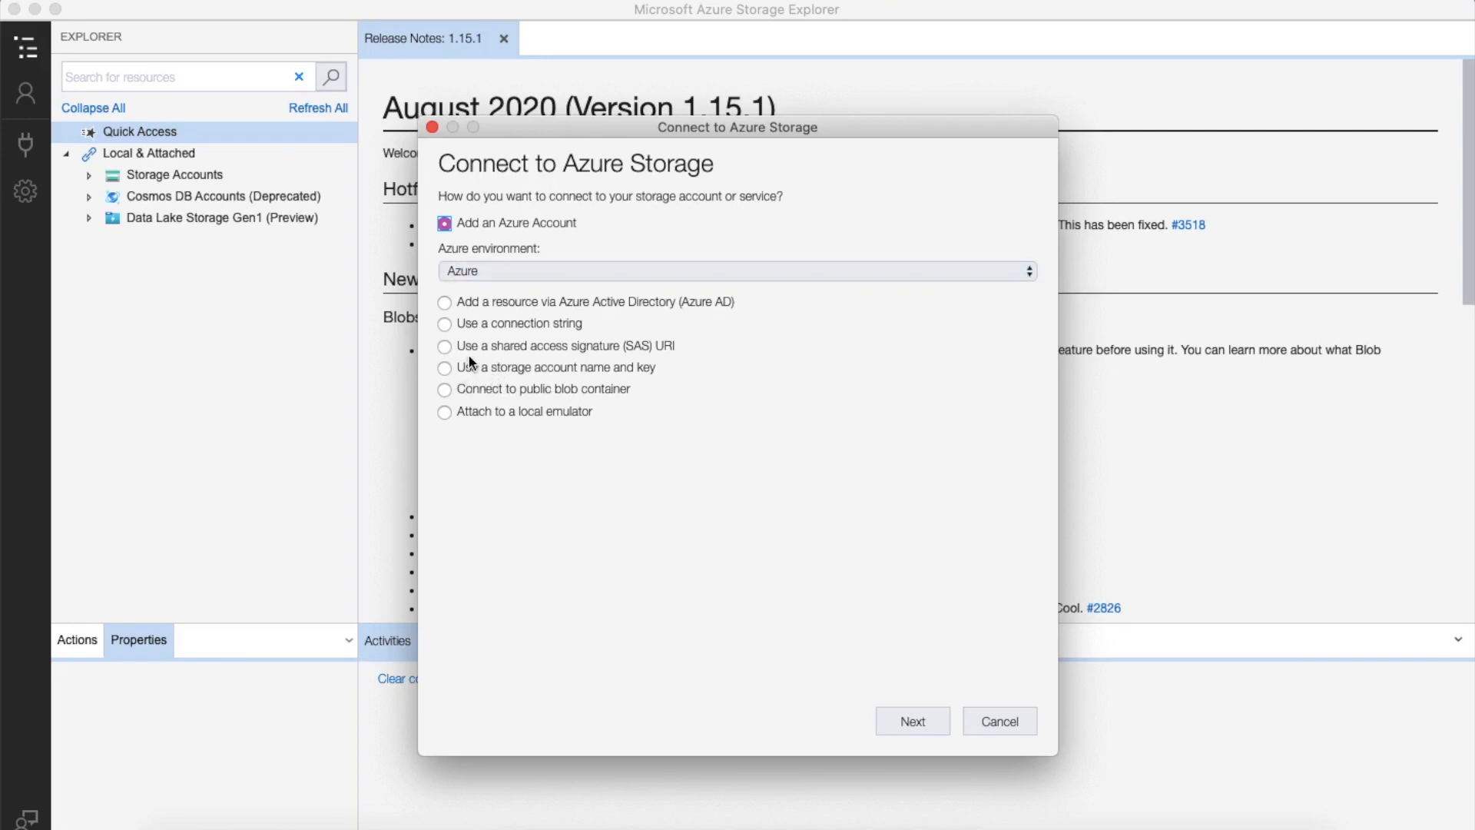
click(445, 323)
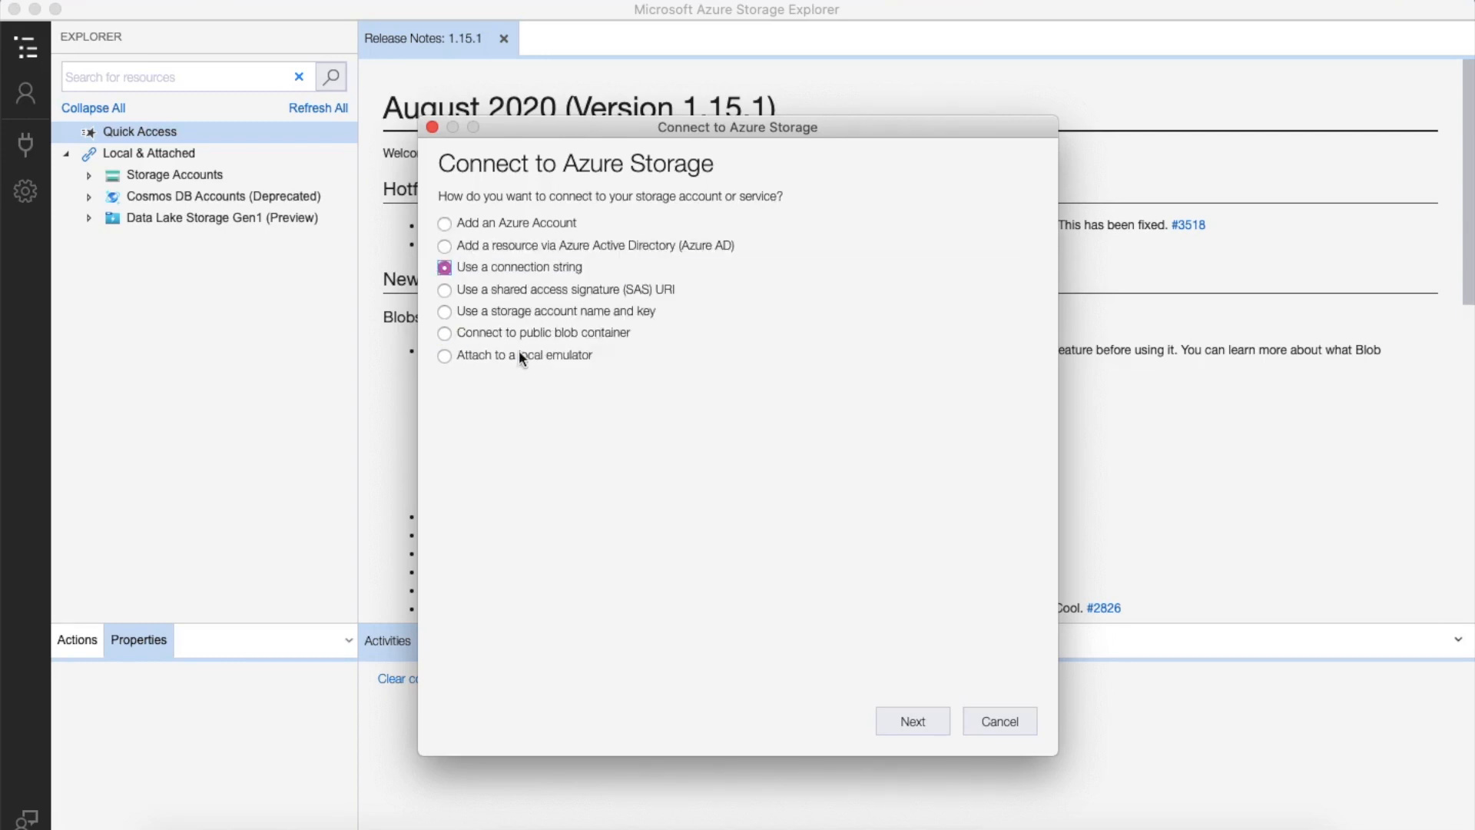
click(911, 722)
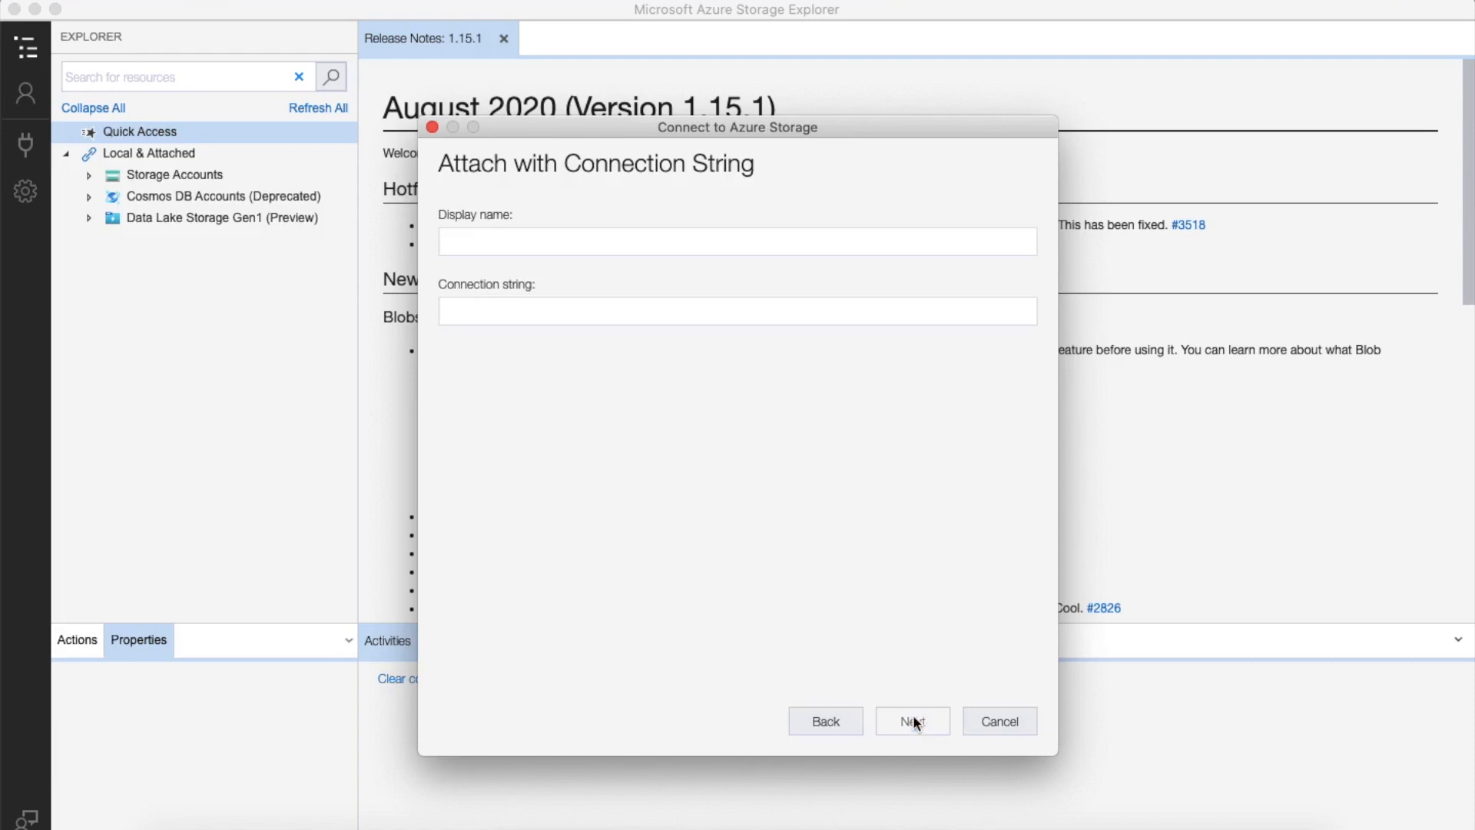
Set the connection's display name to JUSTDOIT-STORAGE and get the connection string field ready for entry
click(553, 244)
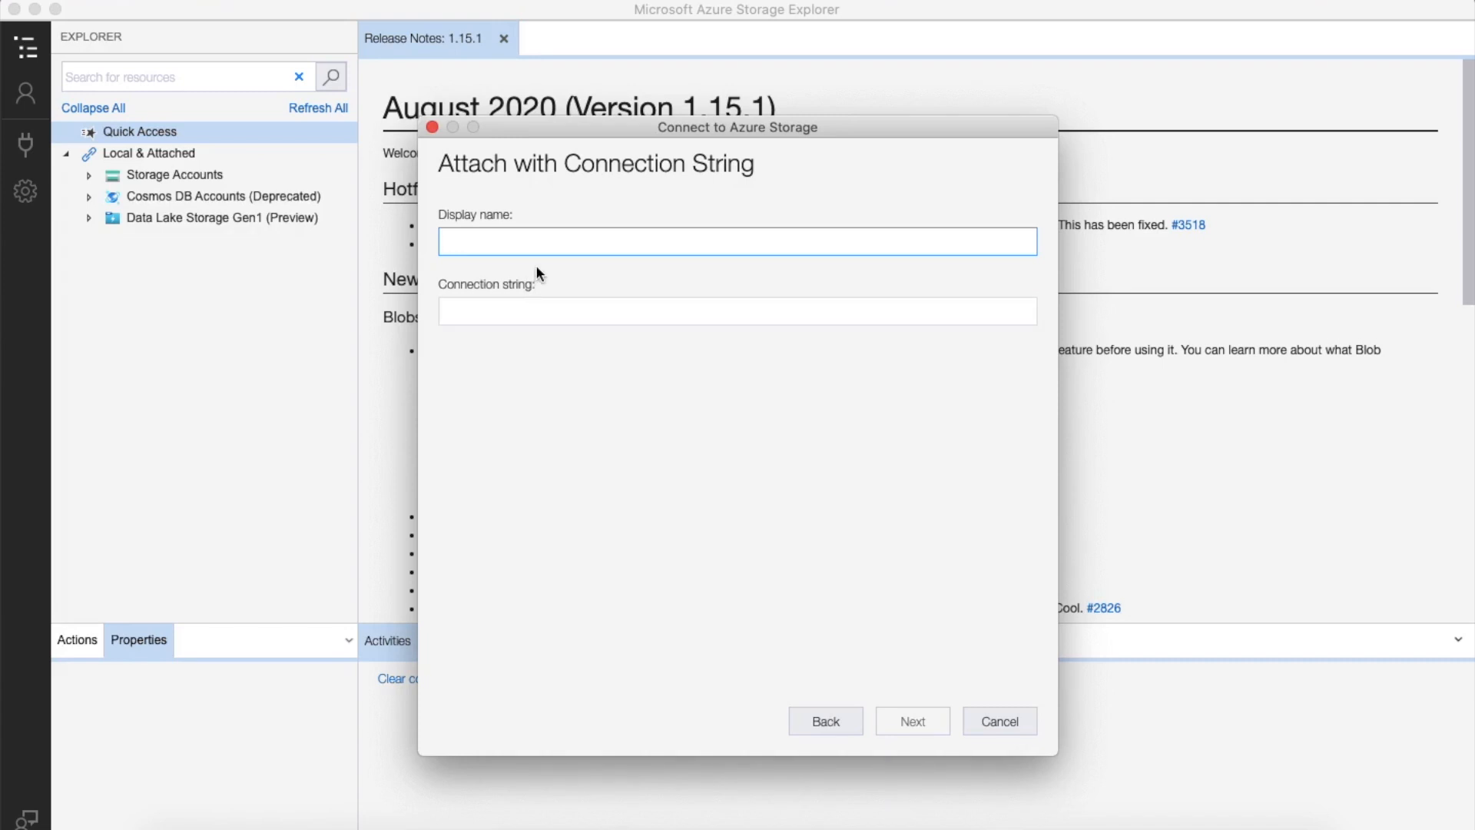
text(JUSTDOIT-STORAGE)
triple_click(579, 248)
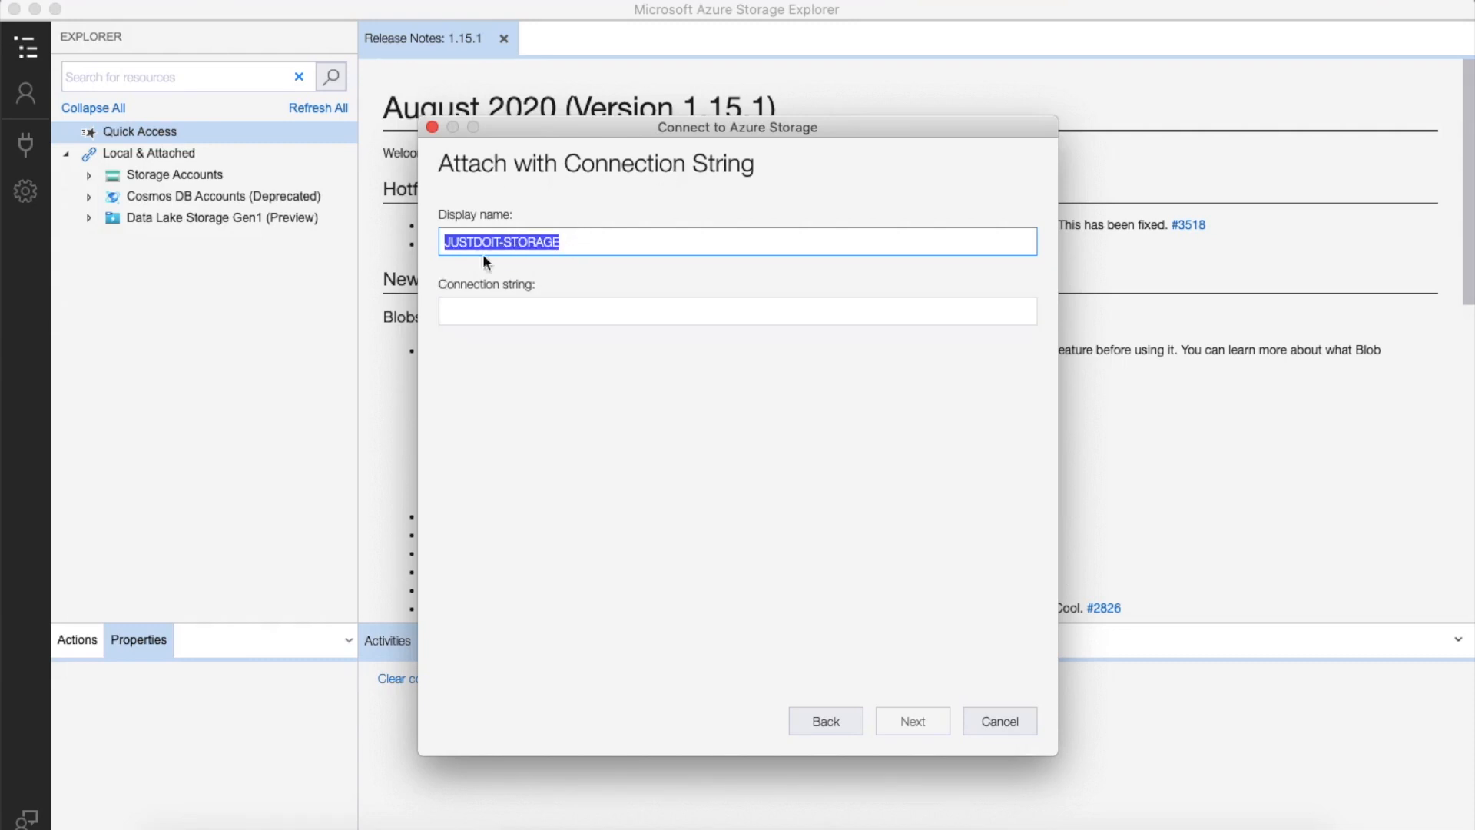
click(474, 308)
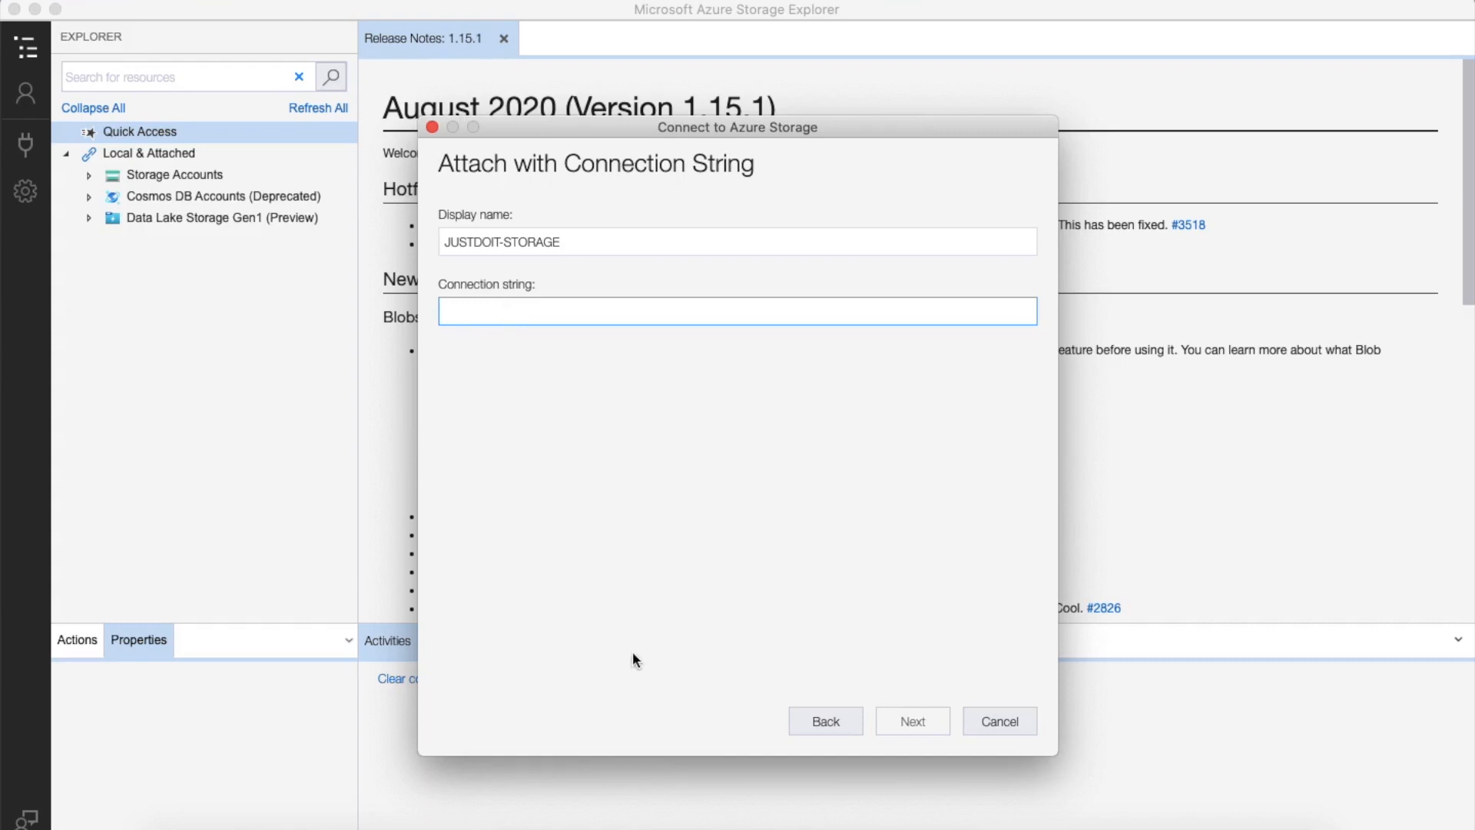
Switch to the Azure portal in the browser and copy key1's connection string from the access keys of justdoitstorageaccount
click(251, 827)
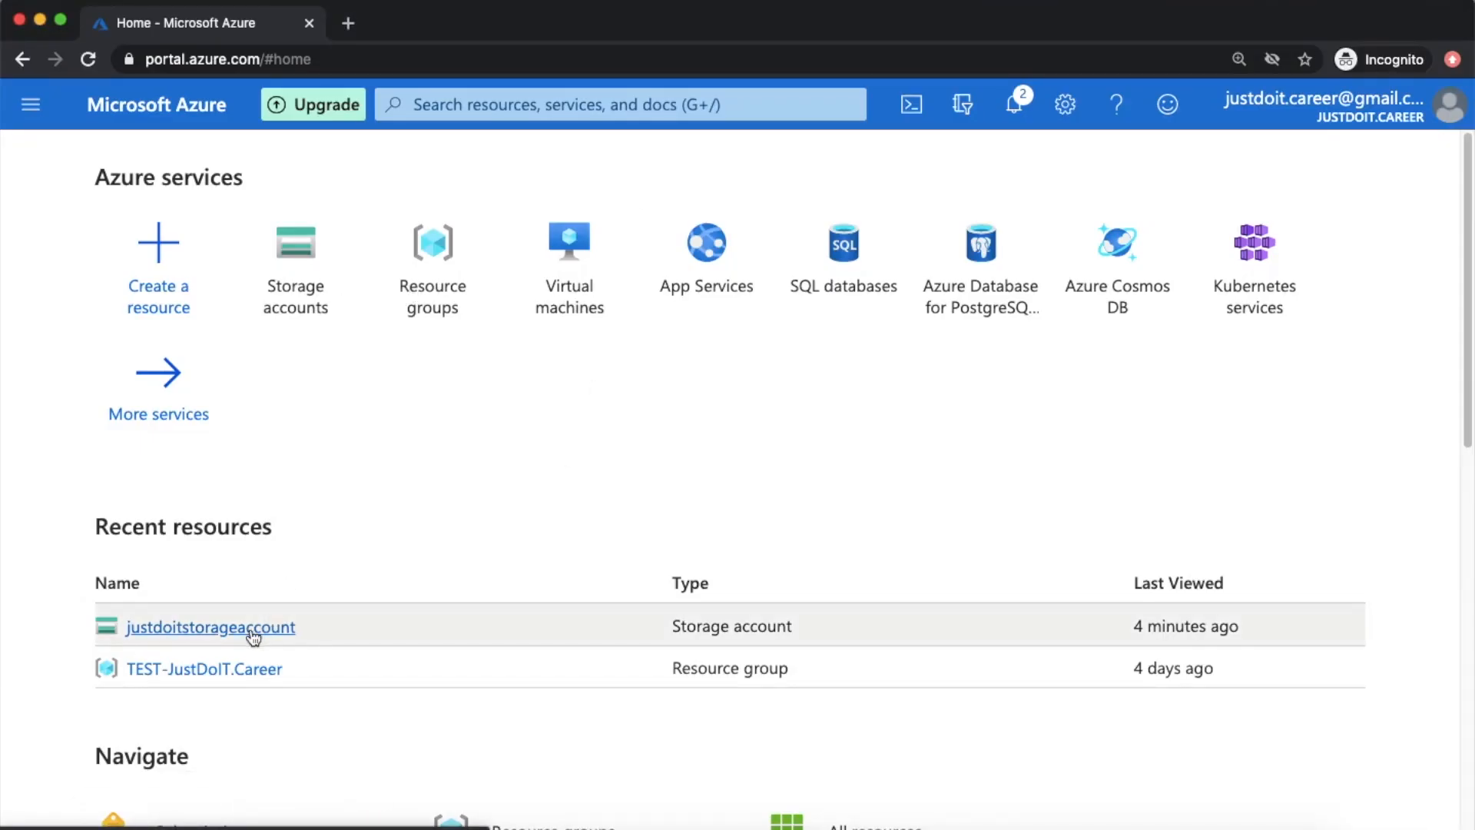
click(253, 637)
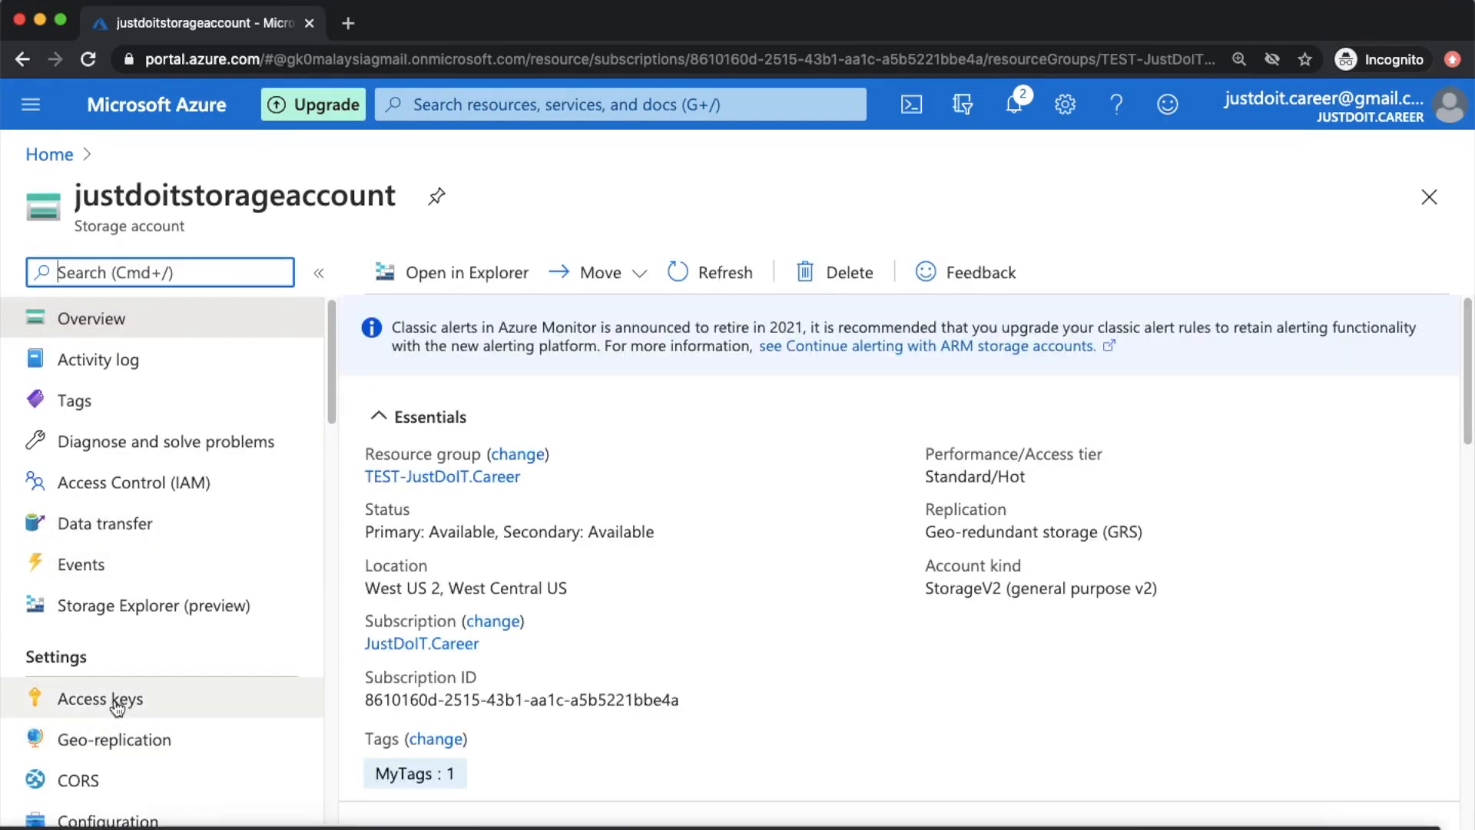
click(100, 700)
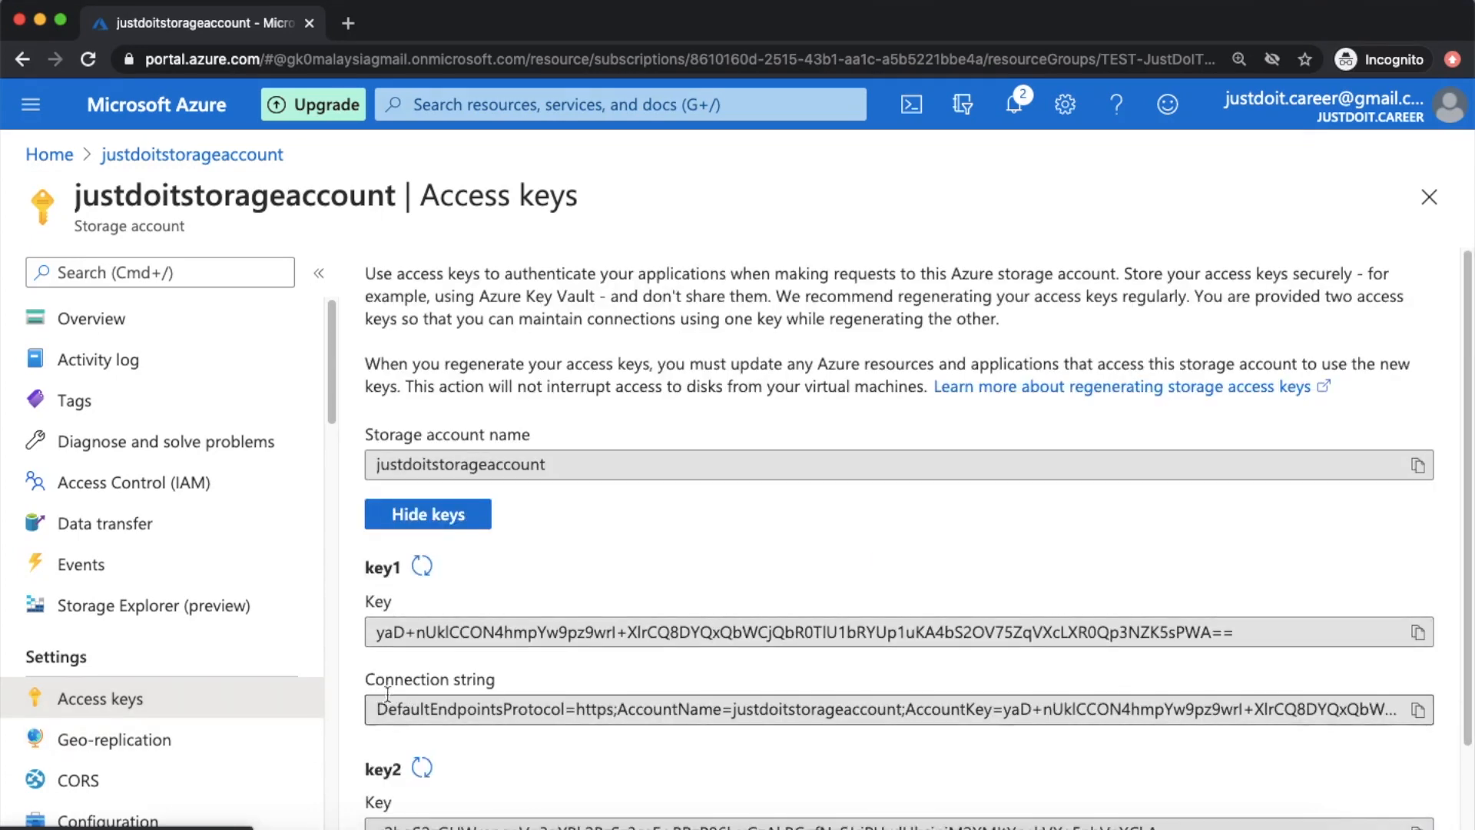
triple_click(388, 693)
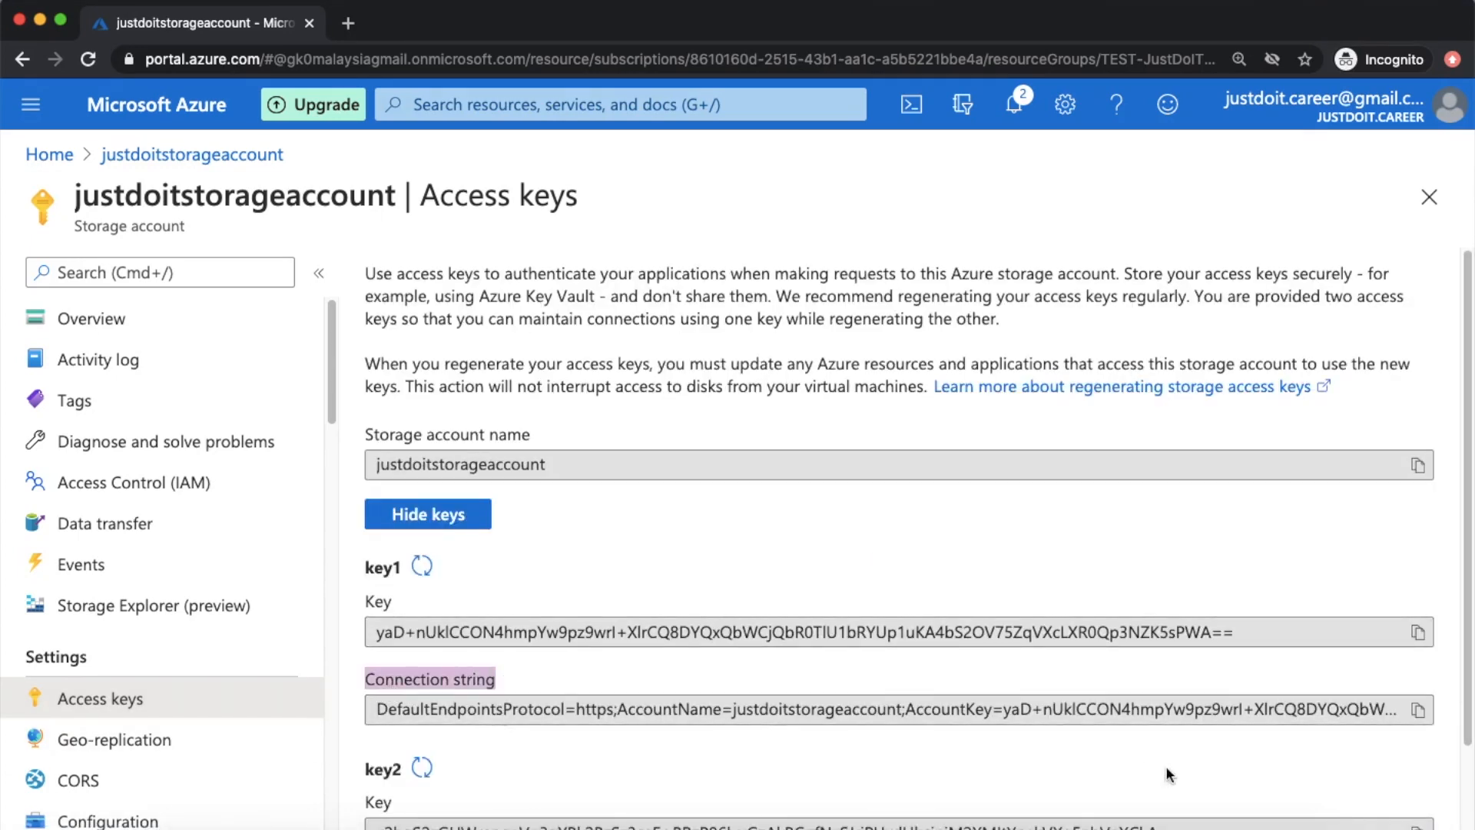
click(1419, 711)
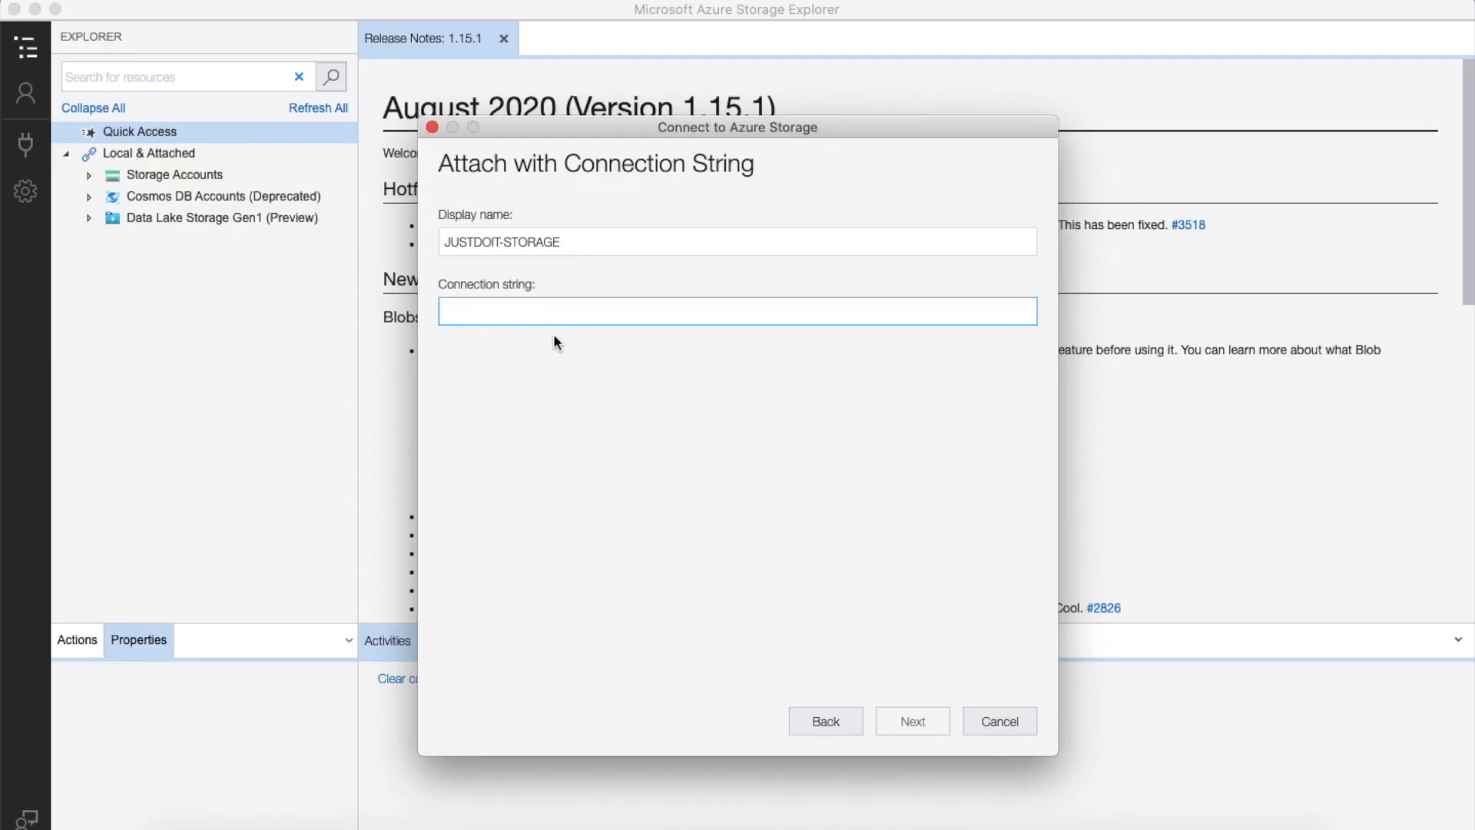
Back in Storage Explorer, paste the copied connection string, accept the connection summary and connect to the storage account
key(super+v)
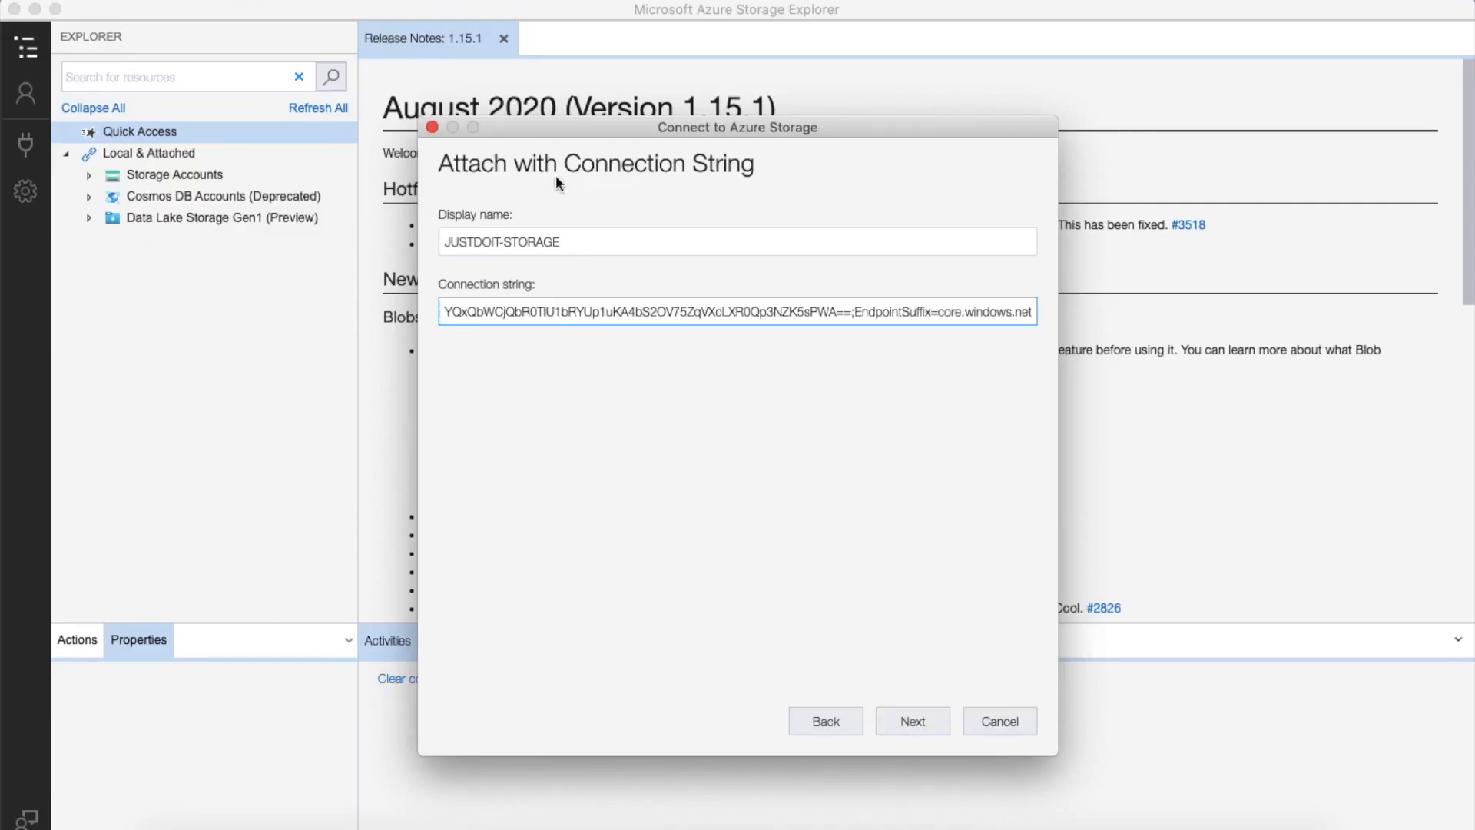
click(934, 720)
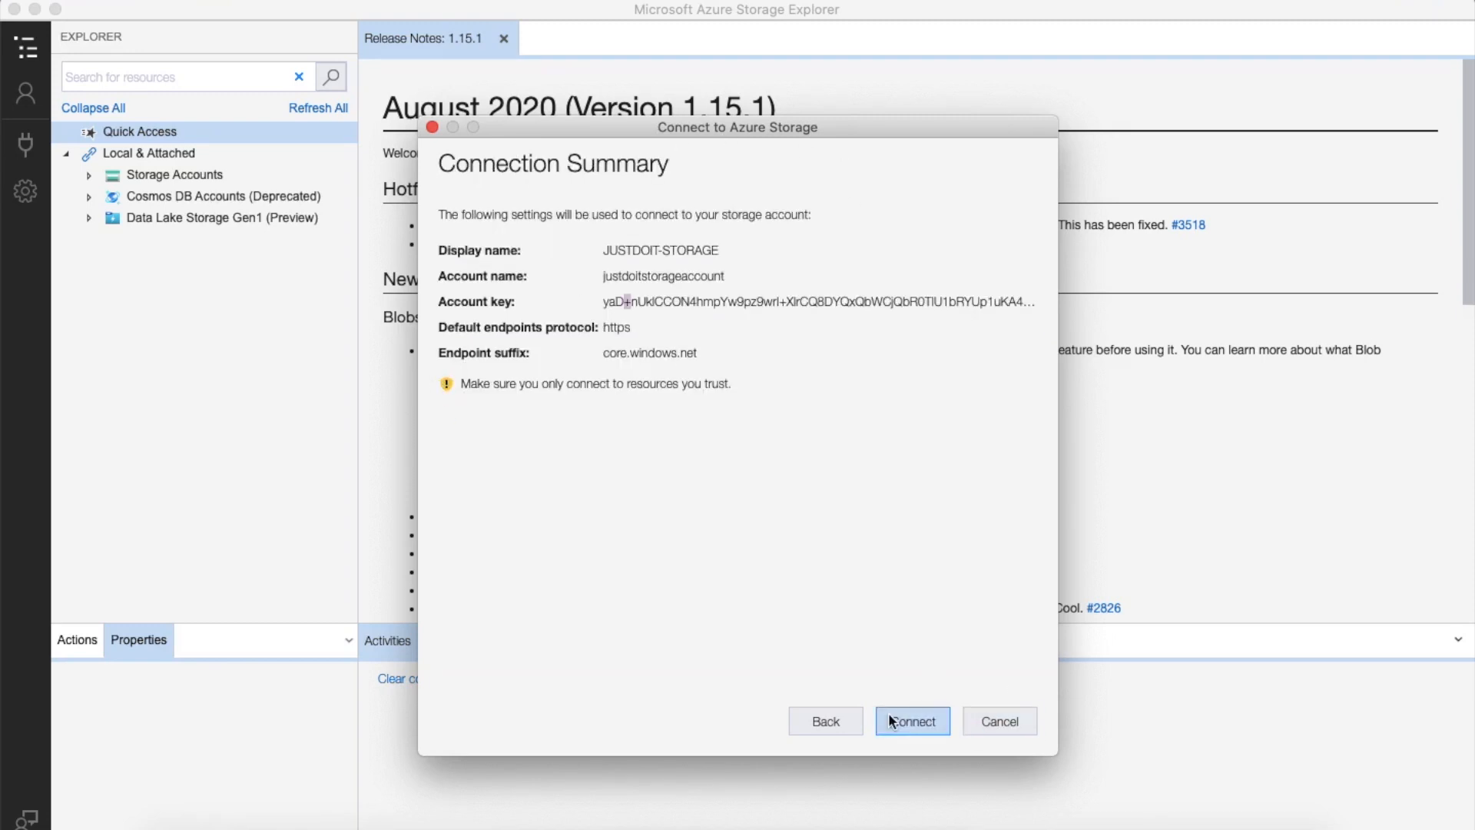
click(905, 706)
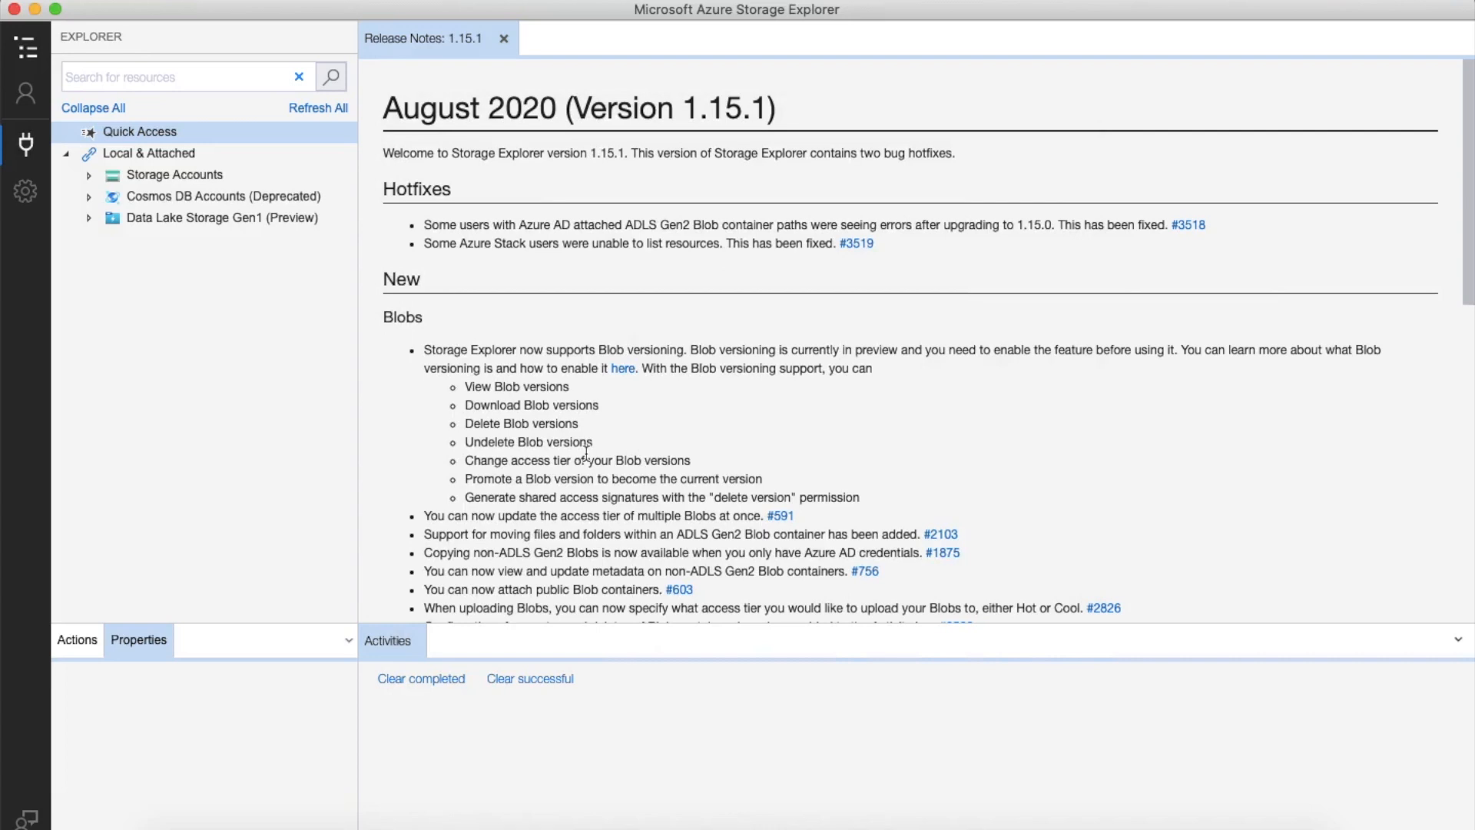
click(160, 284)
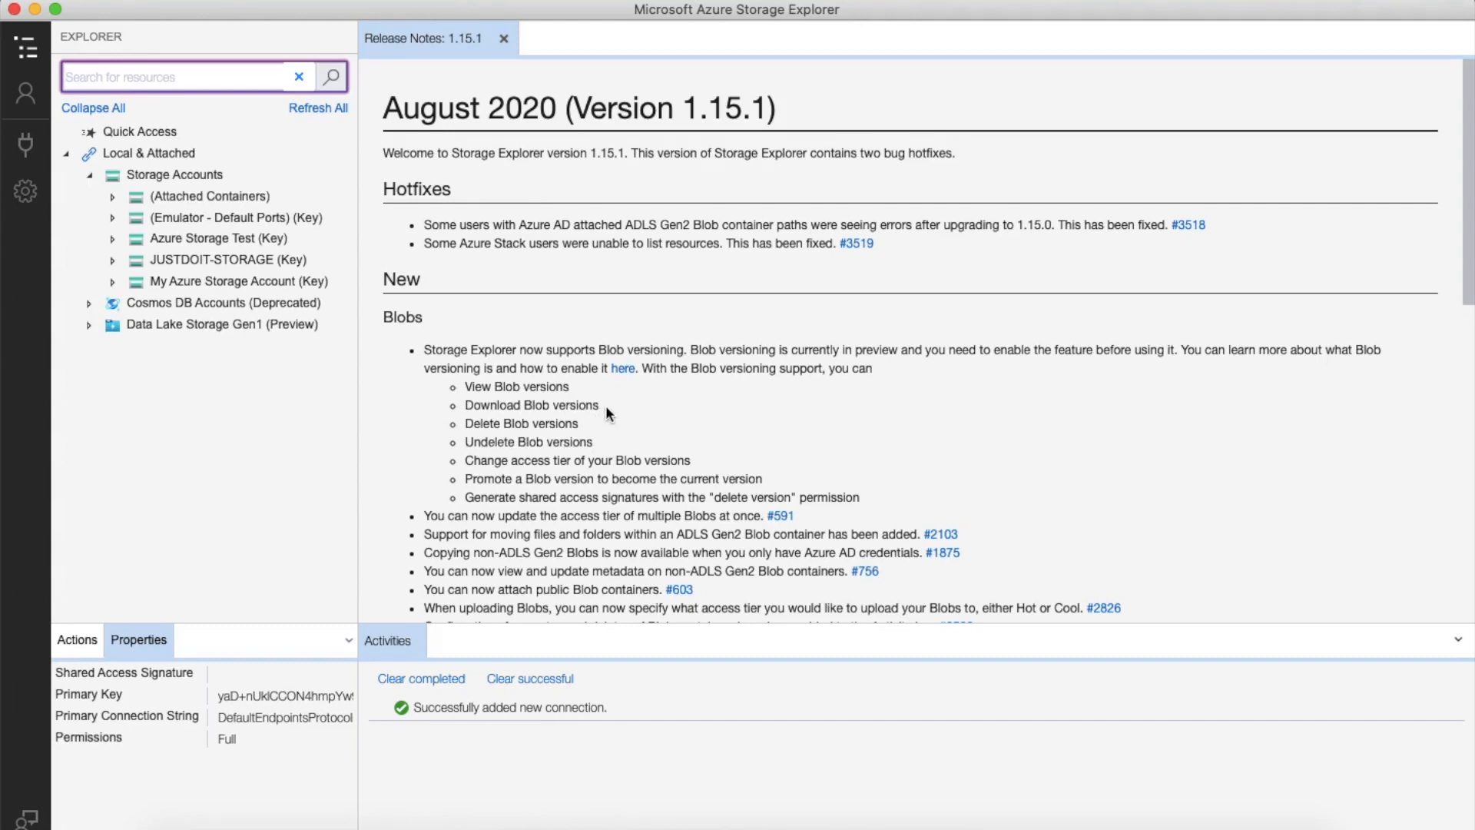
Close the release notes and browse the blob containers of JUSTDOIT-STORAGE into the NewFolder folder of container1
scroll(611, 412, down, 15)
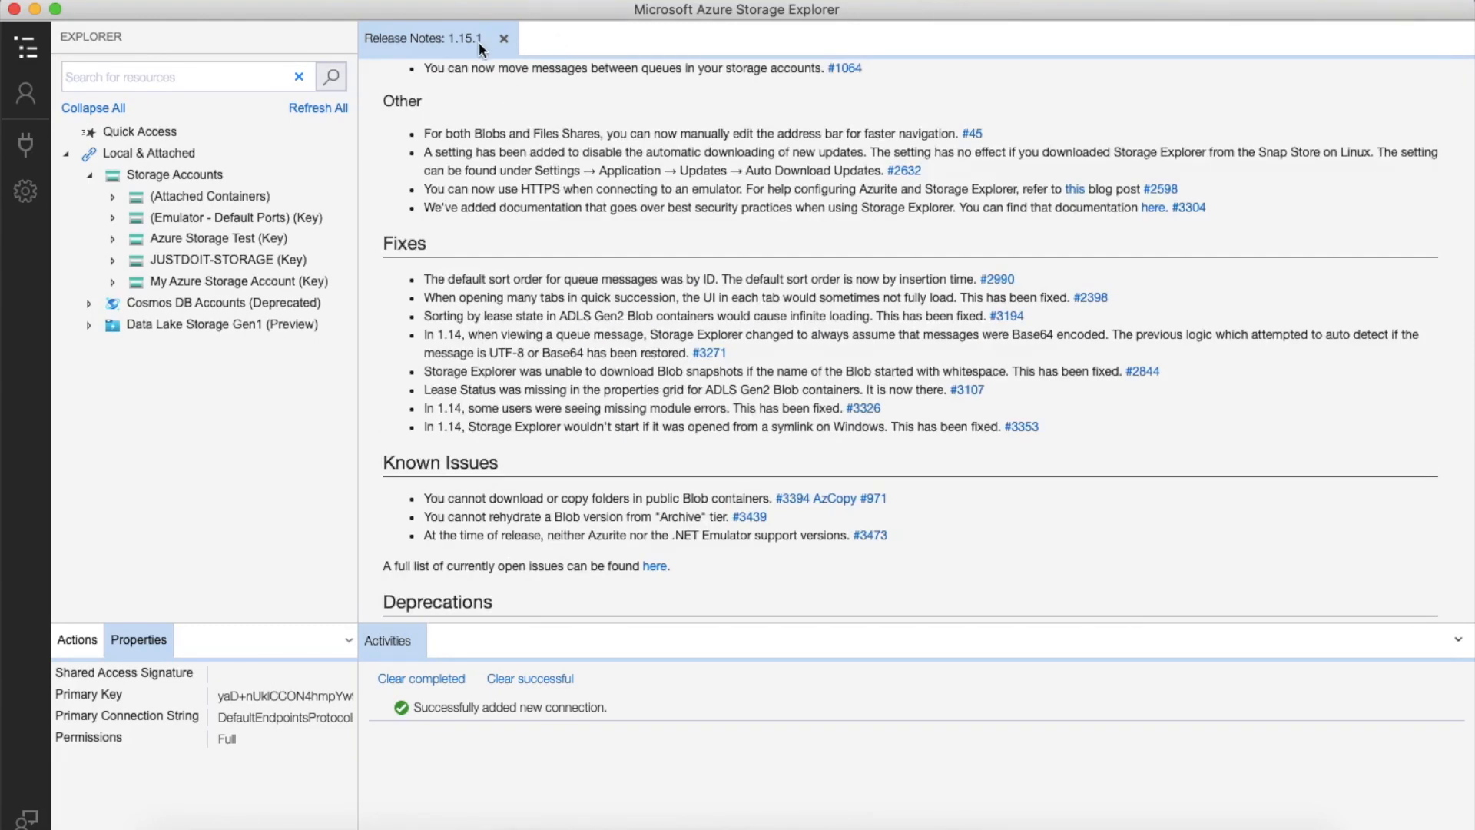
click(503, 39)
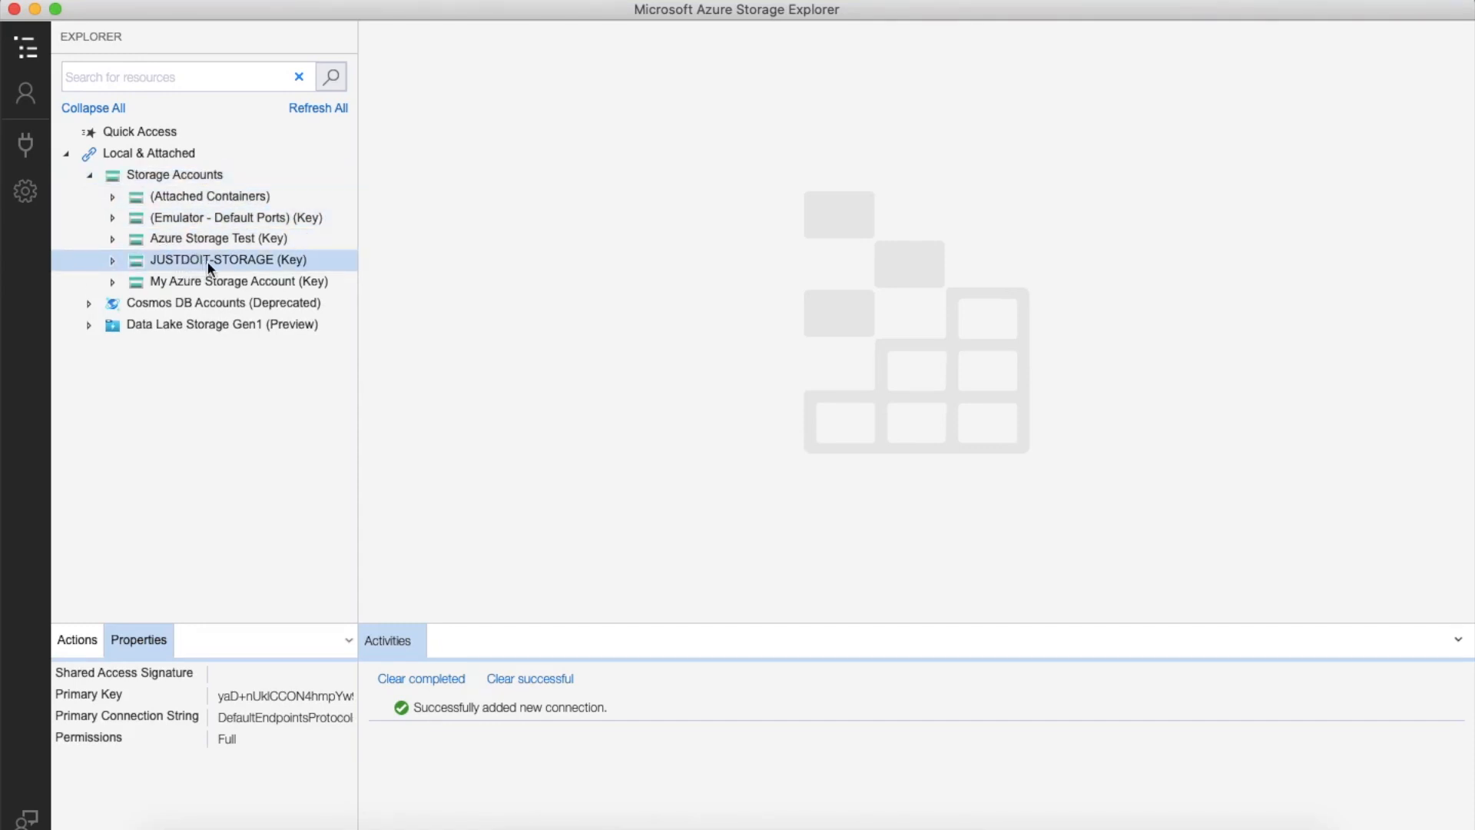
click(113, 259)
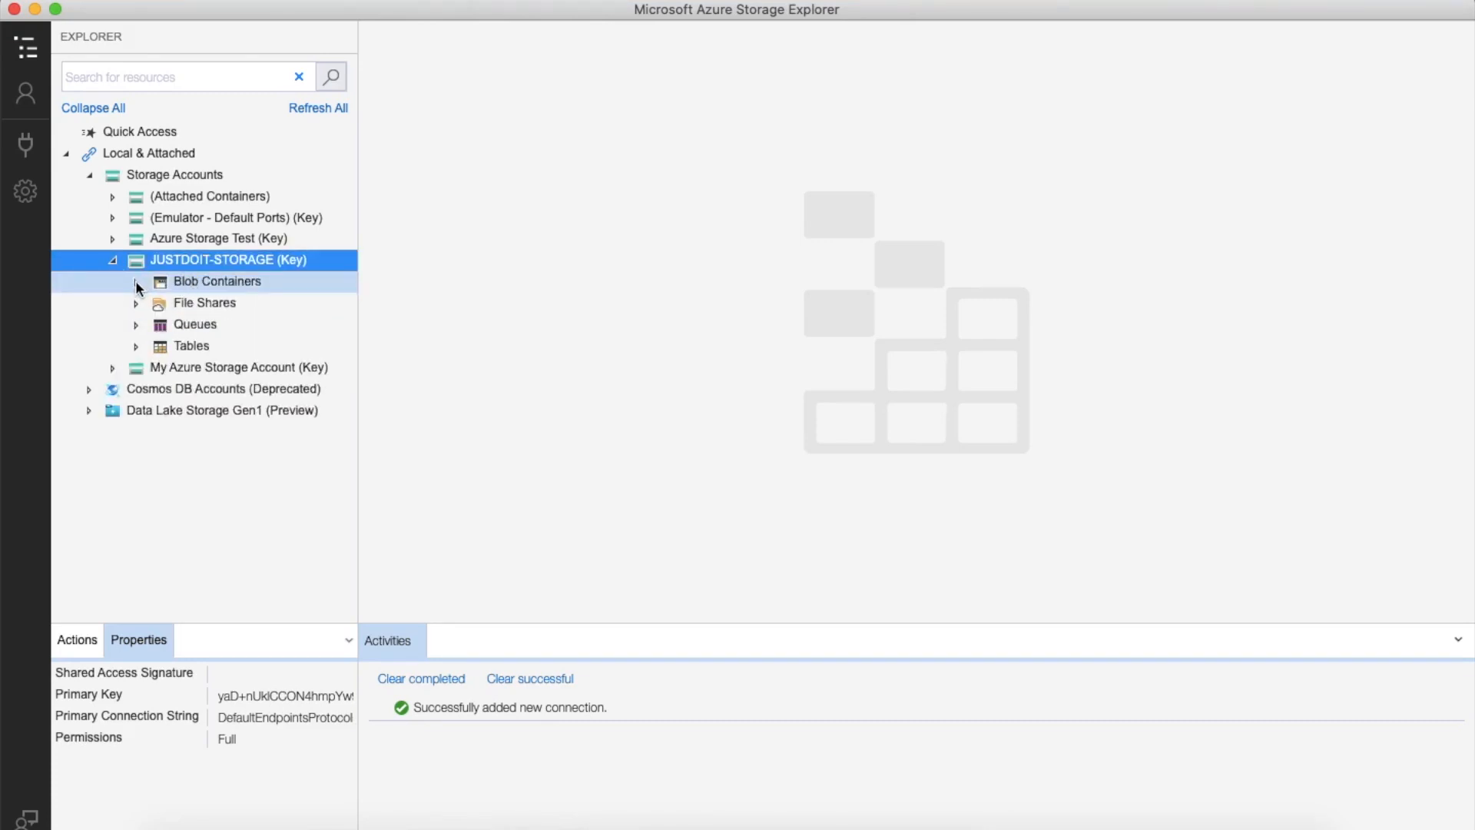
click(136, 281)
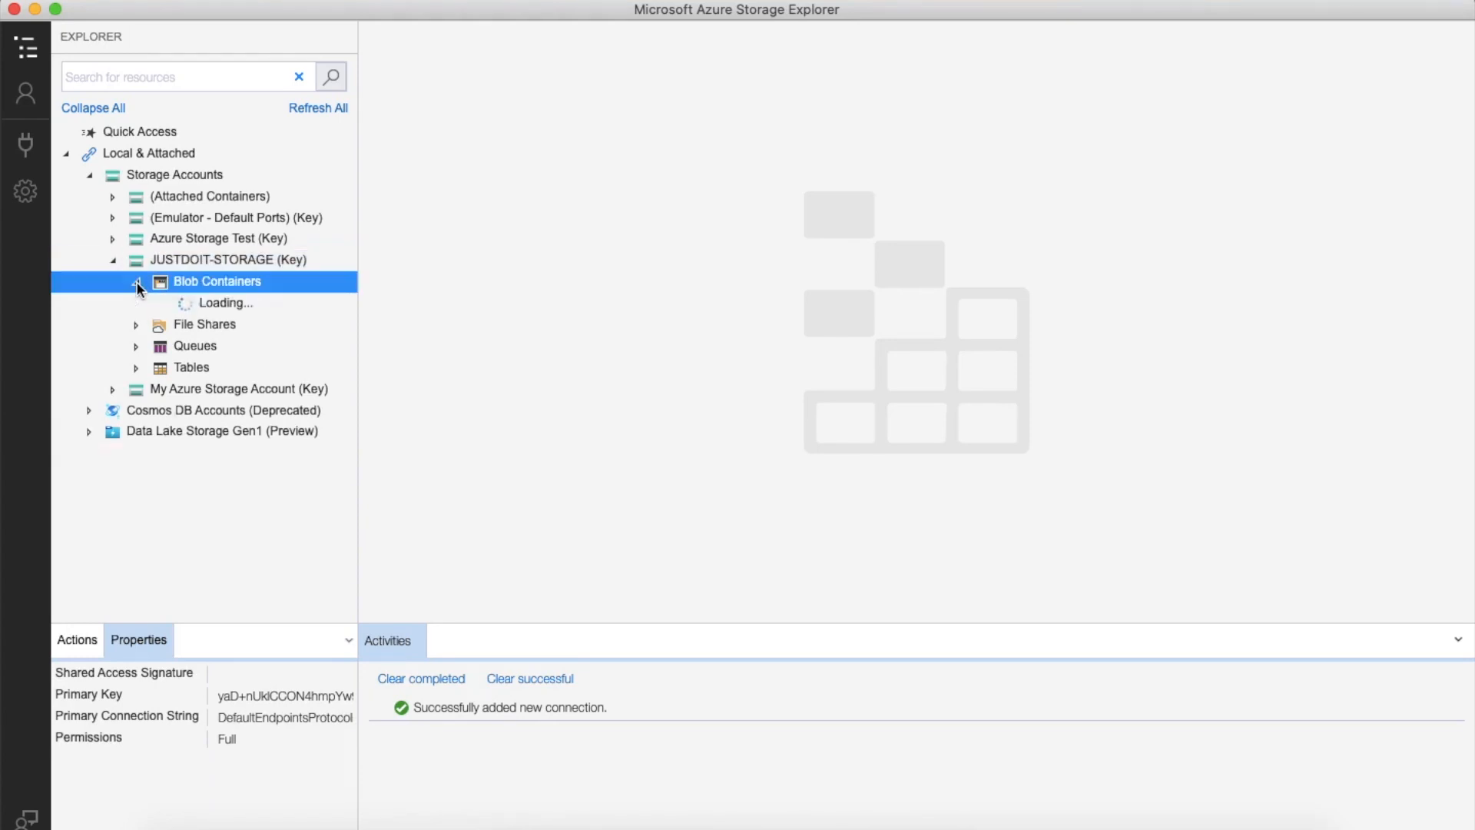
click(198, 301)
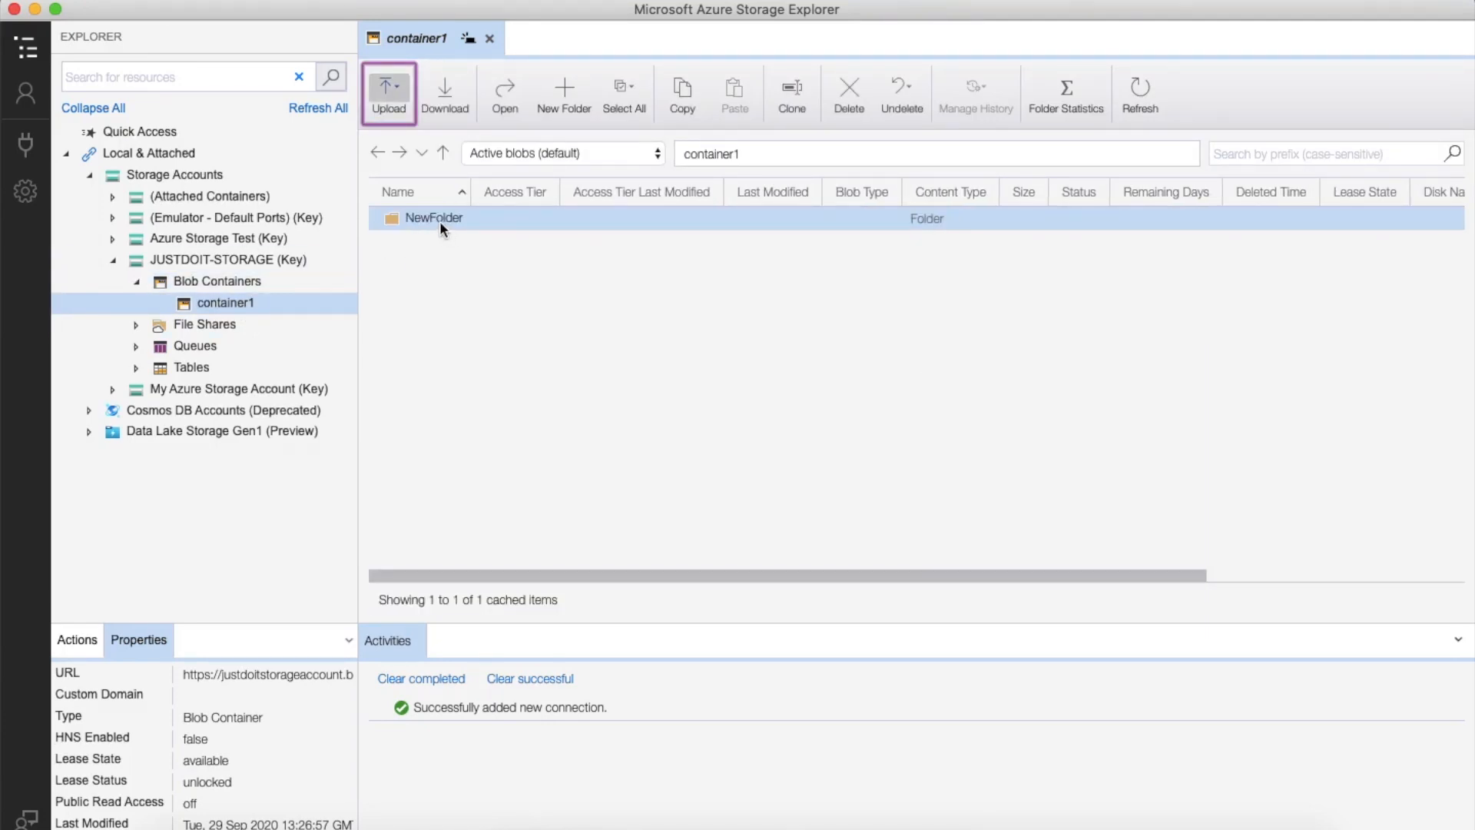
double_click(440, 220)
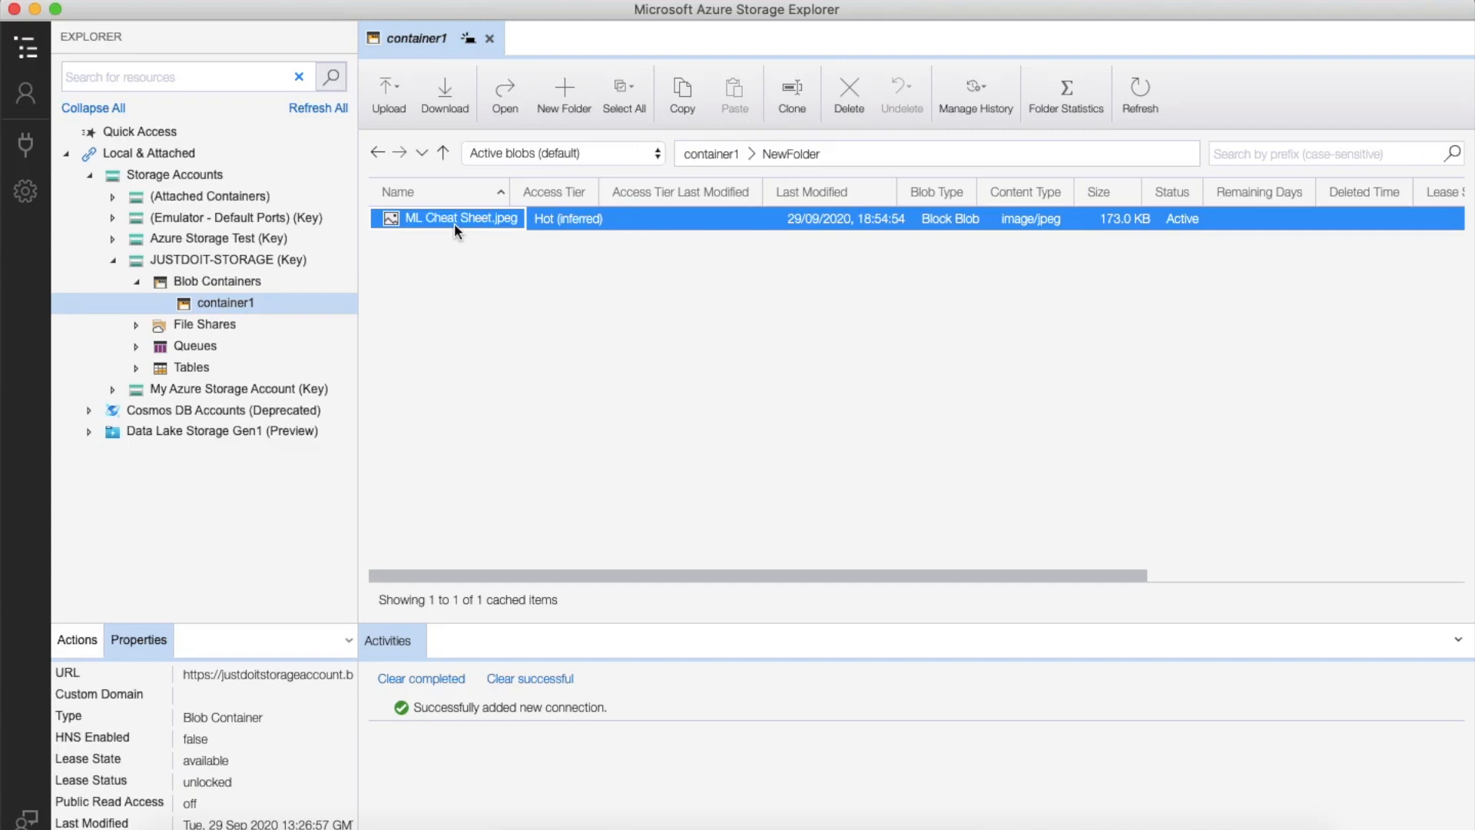
Open table1 from the Tables of JUSTDOIT-STORAGE, look at its import file chooser and dismiss it without importing
click(138, 373)
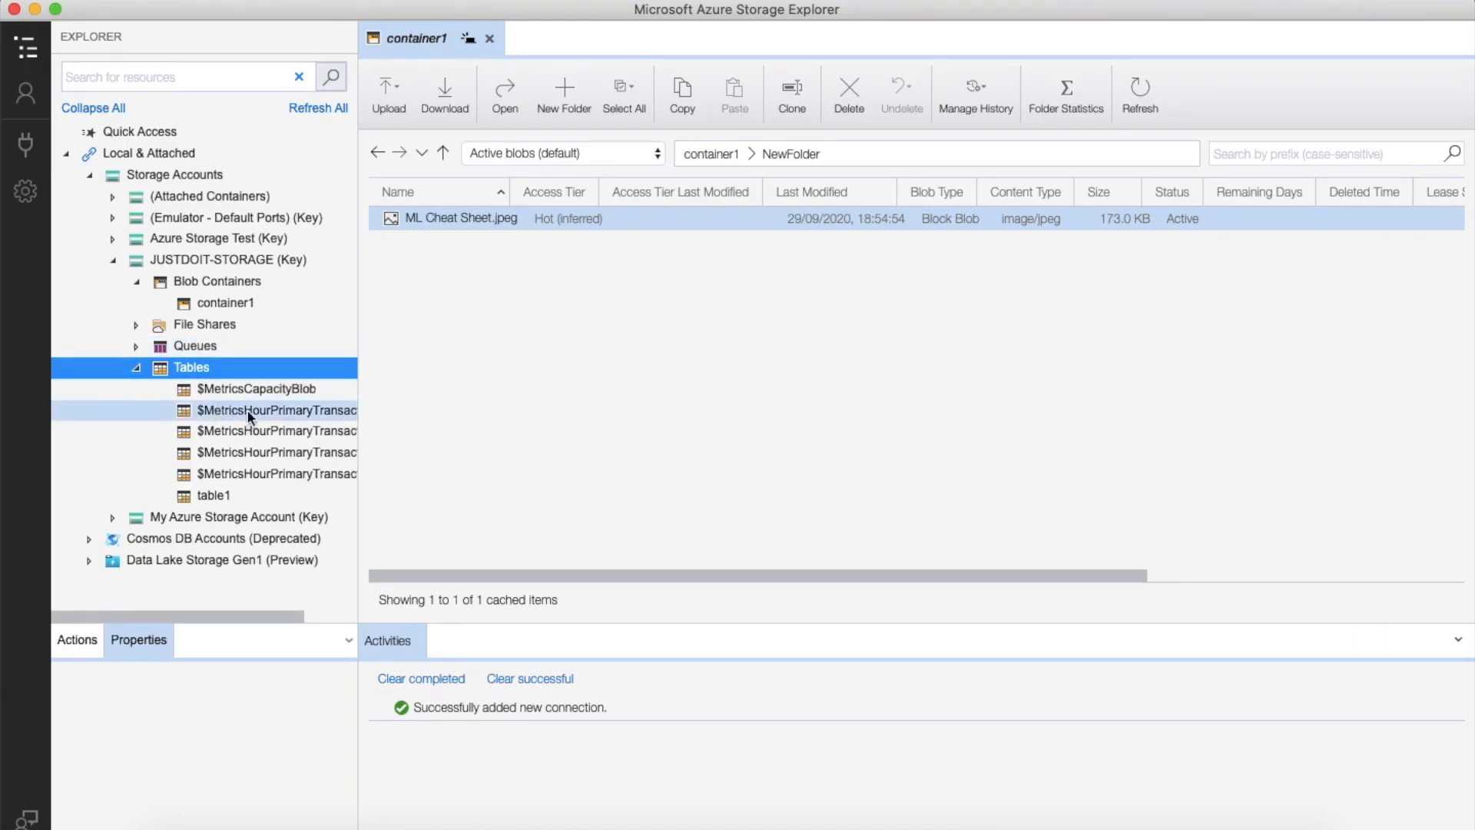
click(212, 496)
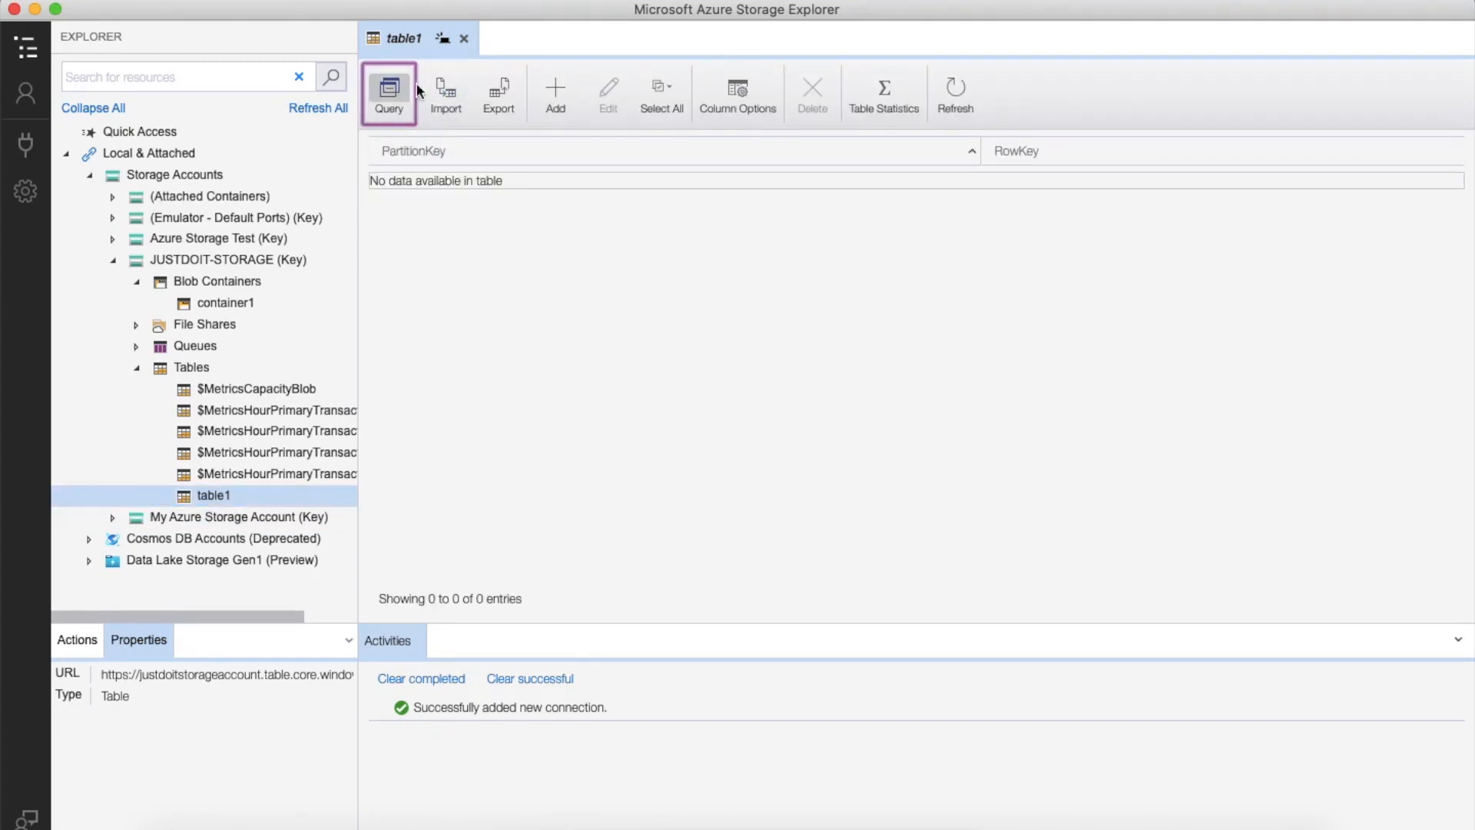
click(448, 93)
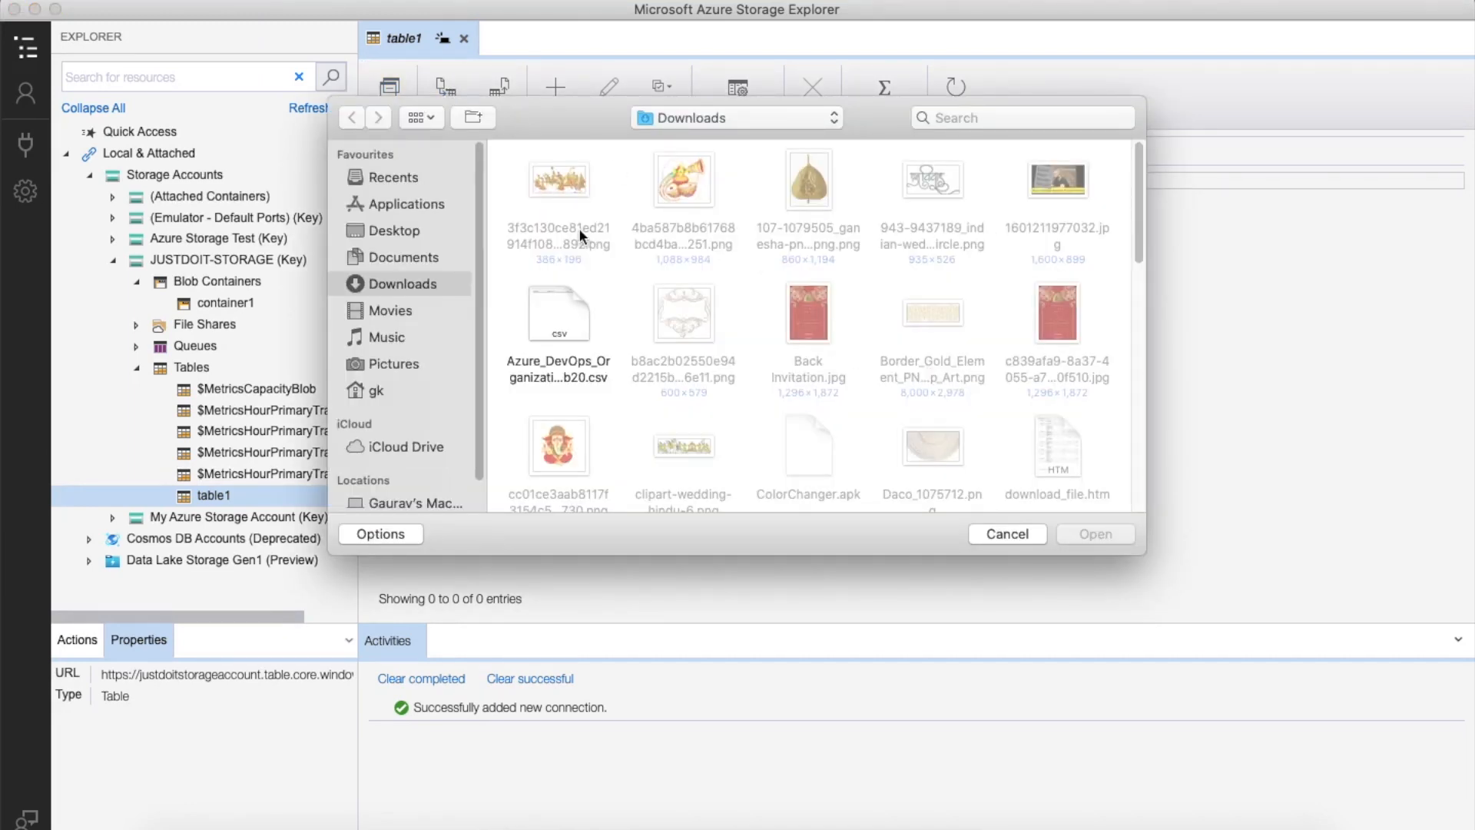
click(1030, 538)
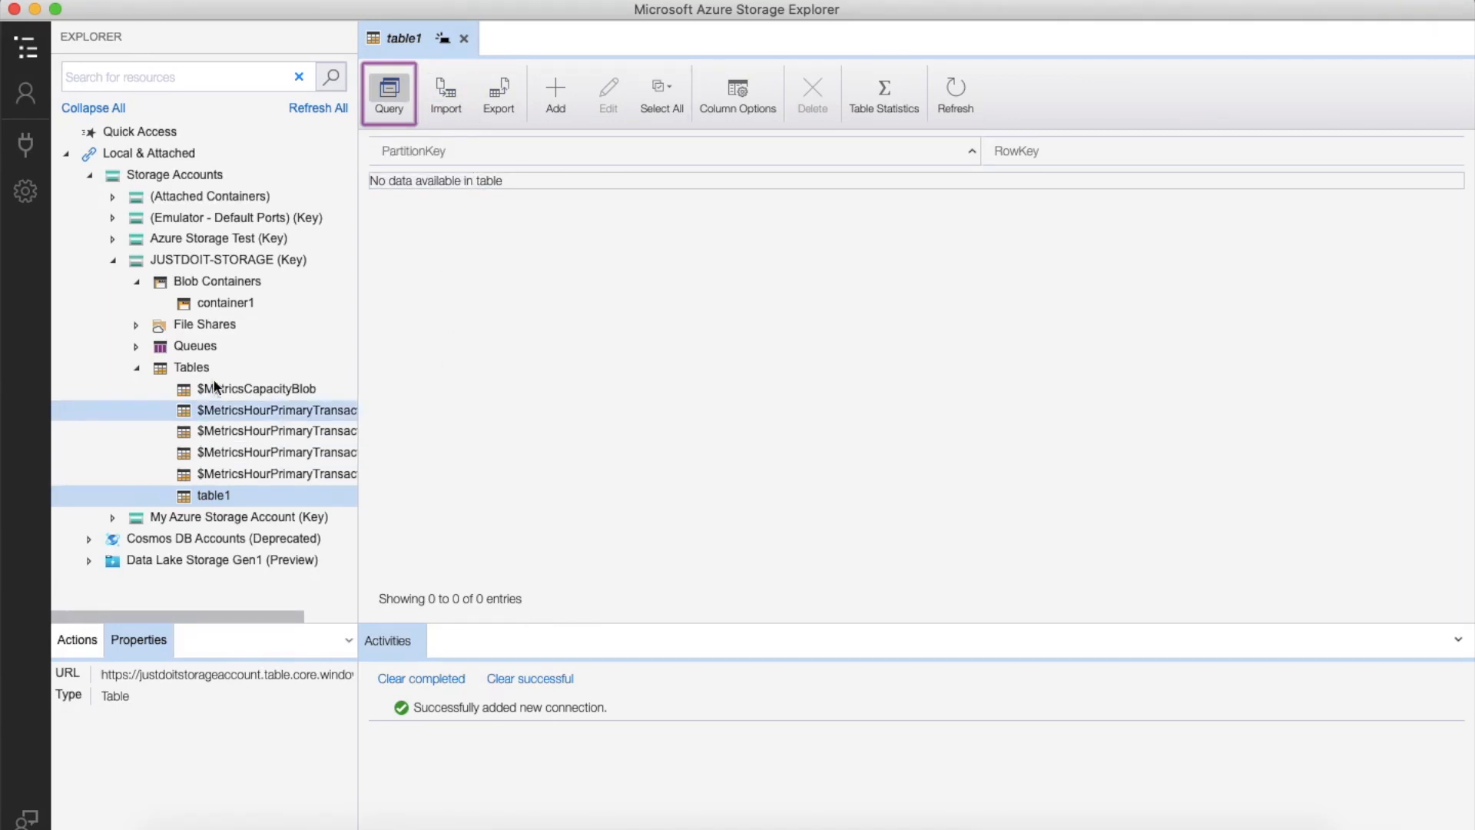
Collapse the Tables, Blob Containers and JUSTDOIT-STORAGE nodes in the resource tree
click(136, 367)
click(146, 285)
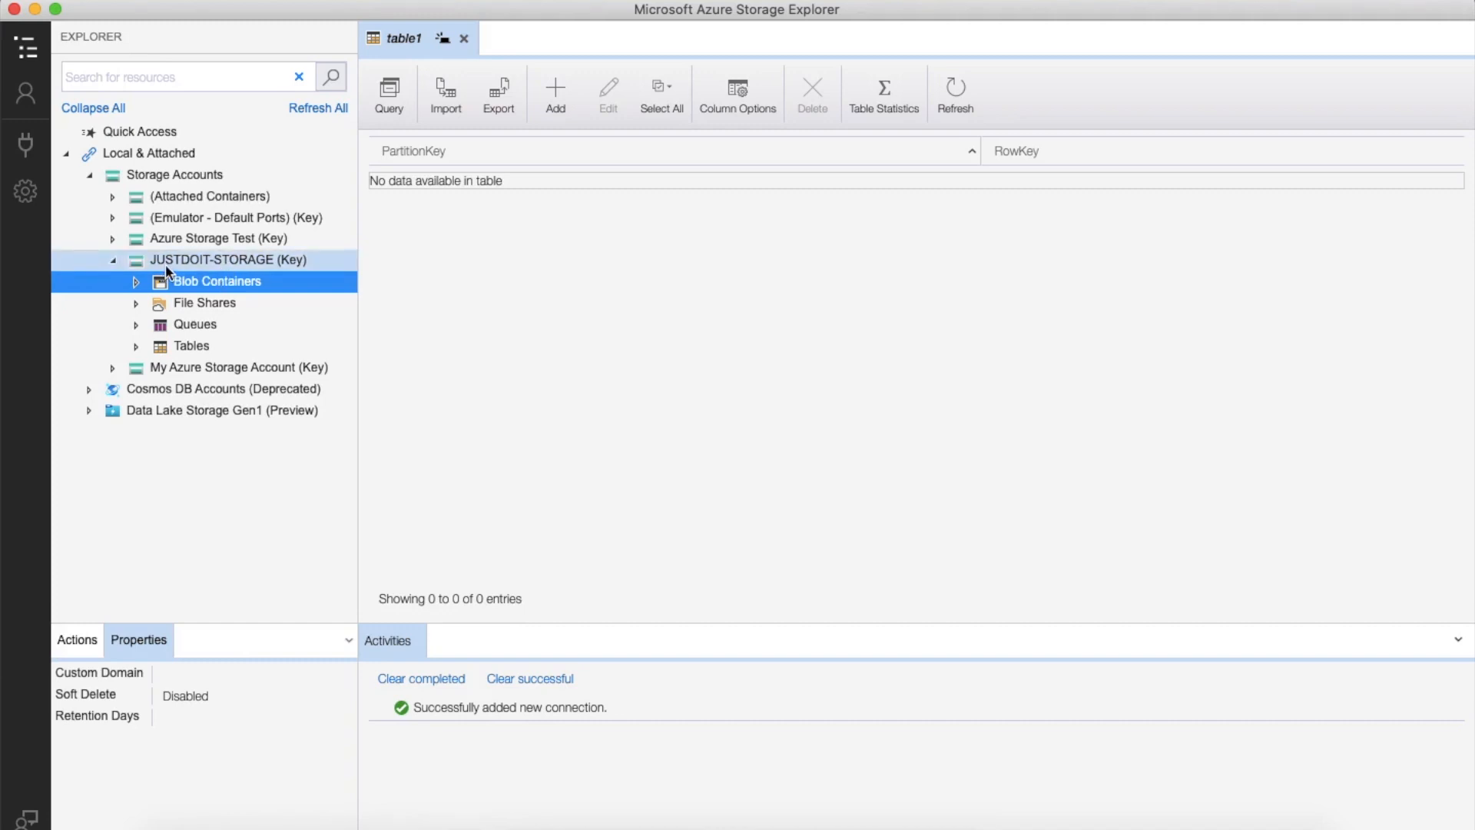
click(112, 260)
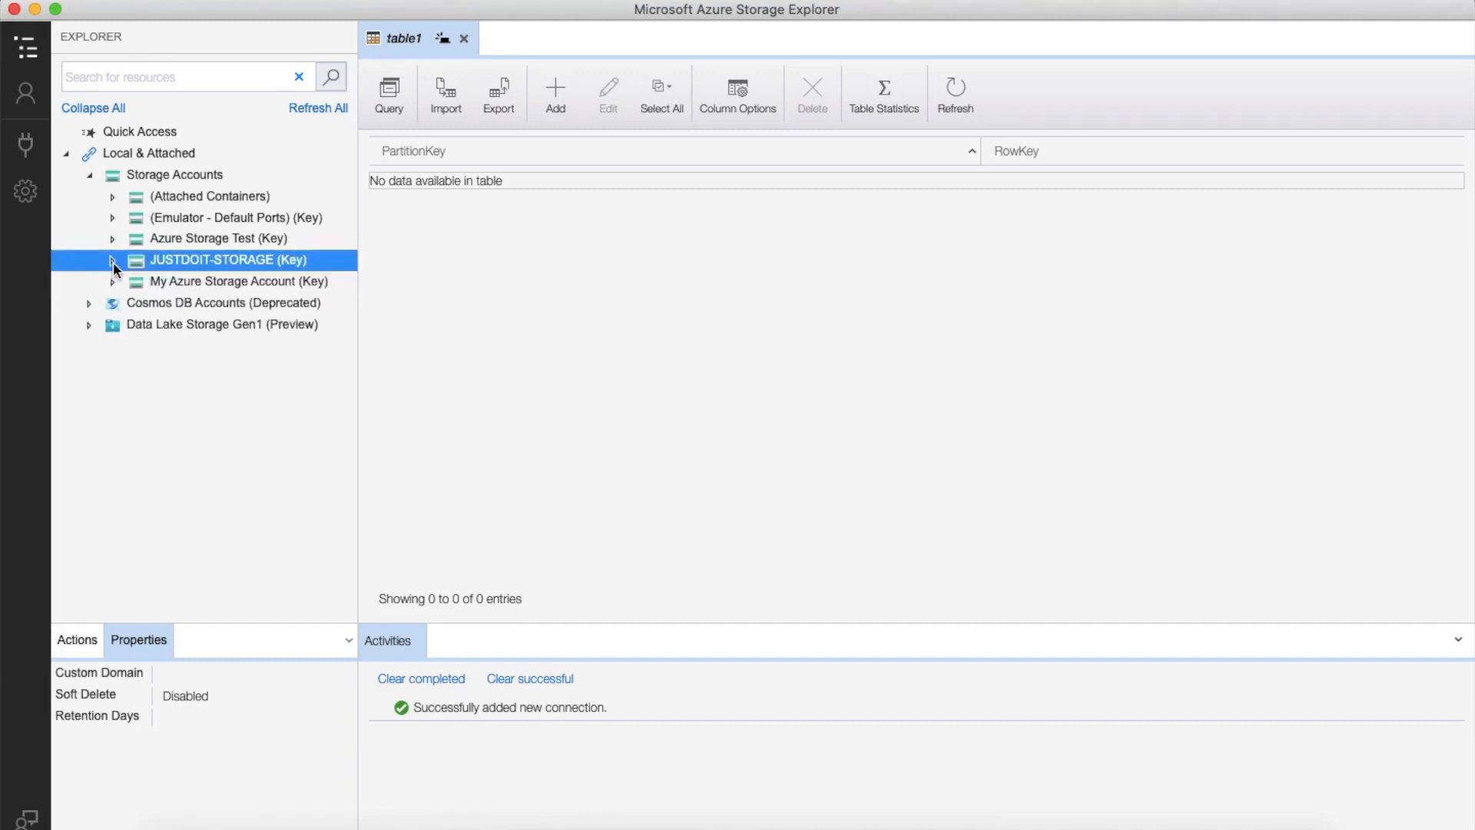
click(26, 144)
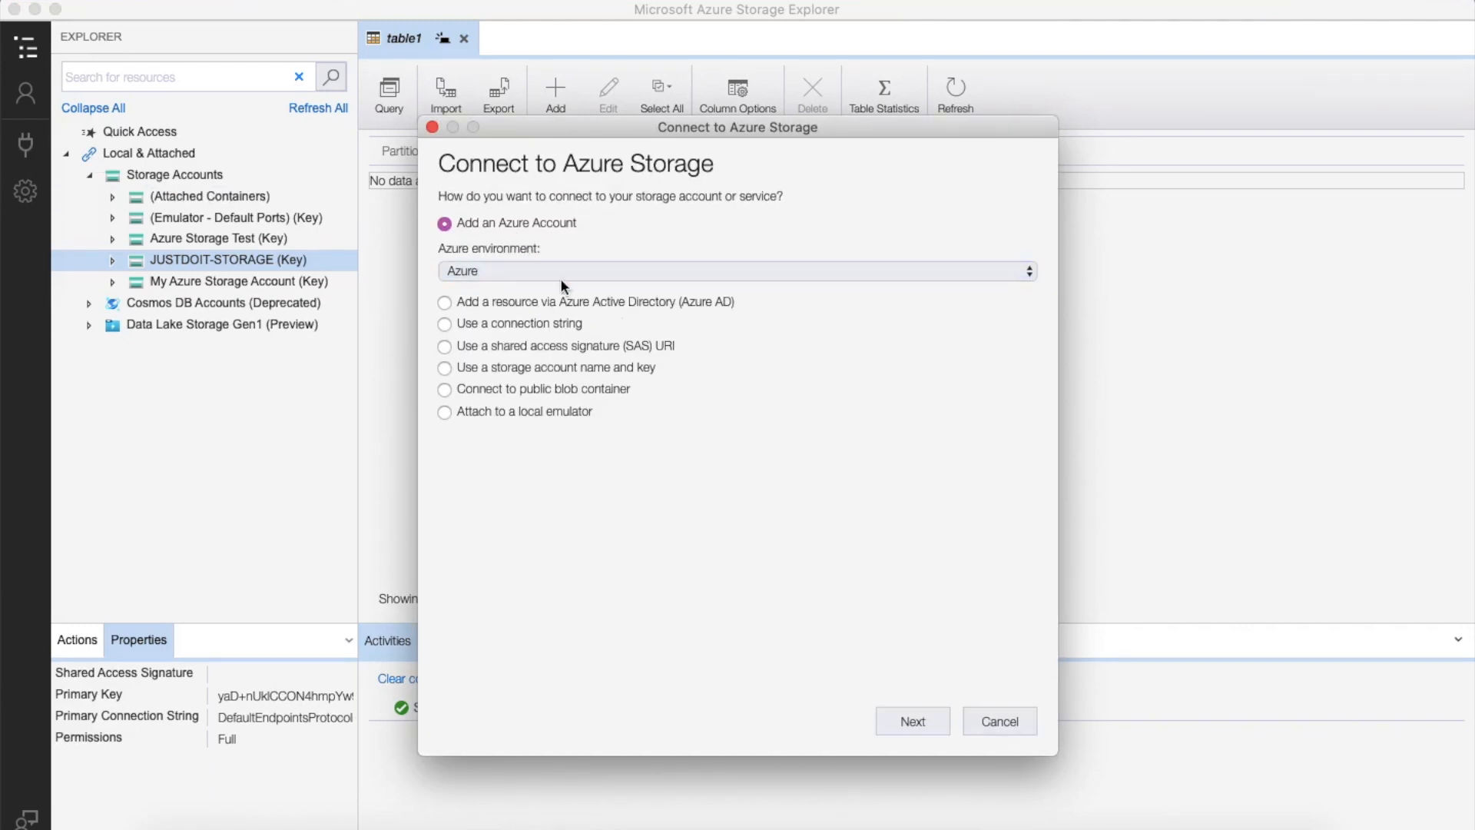
click(925, 721)
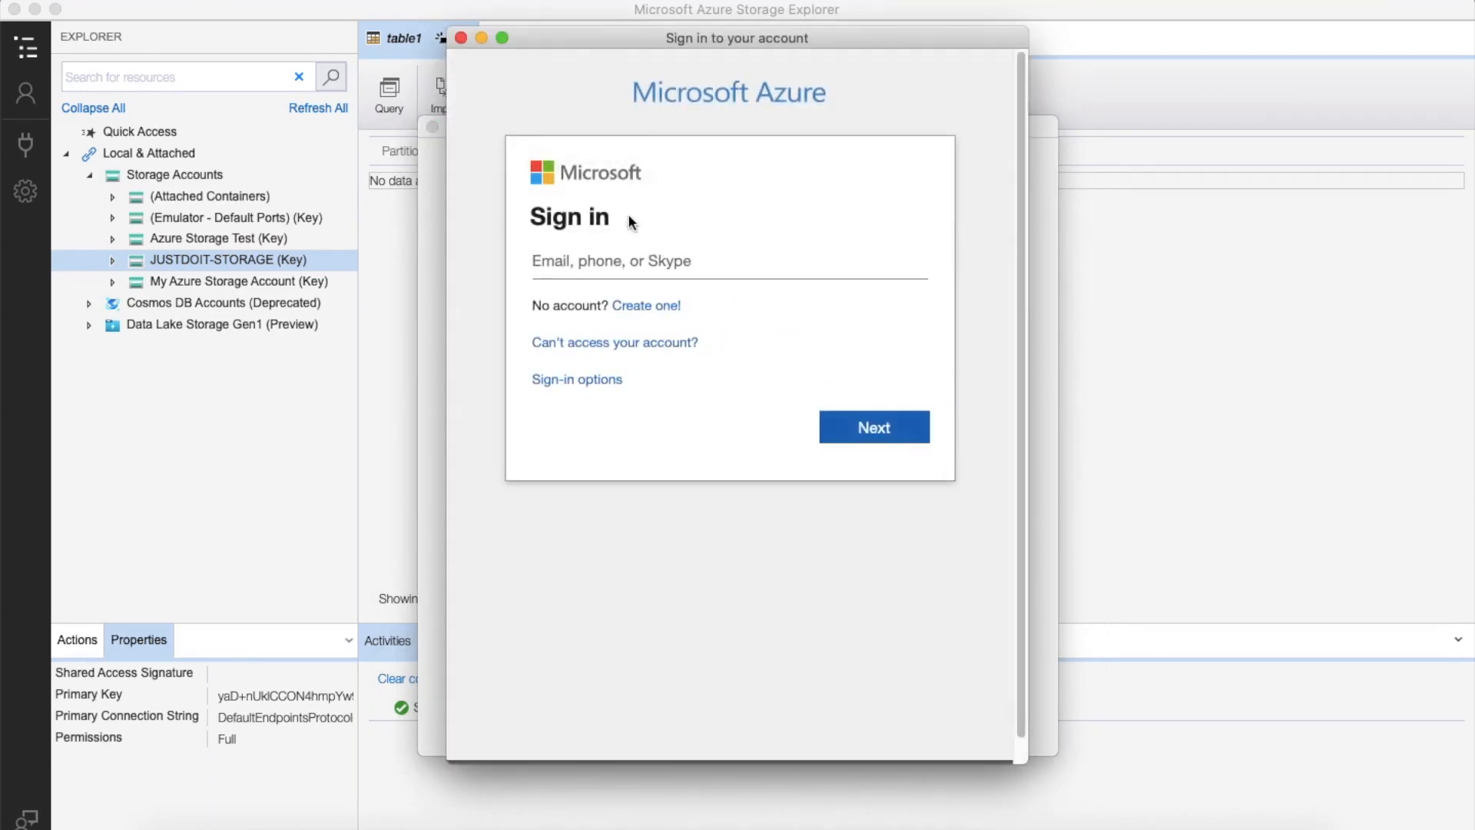
click(577, 261)
text(jus)
key(BackSpace)
key(BackSpace)
key(BackSpace)
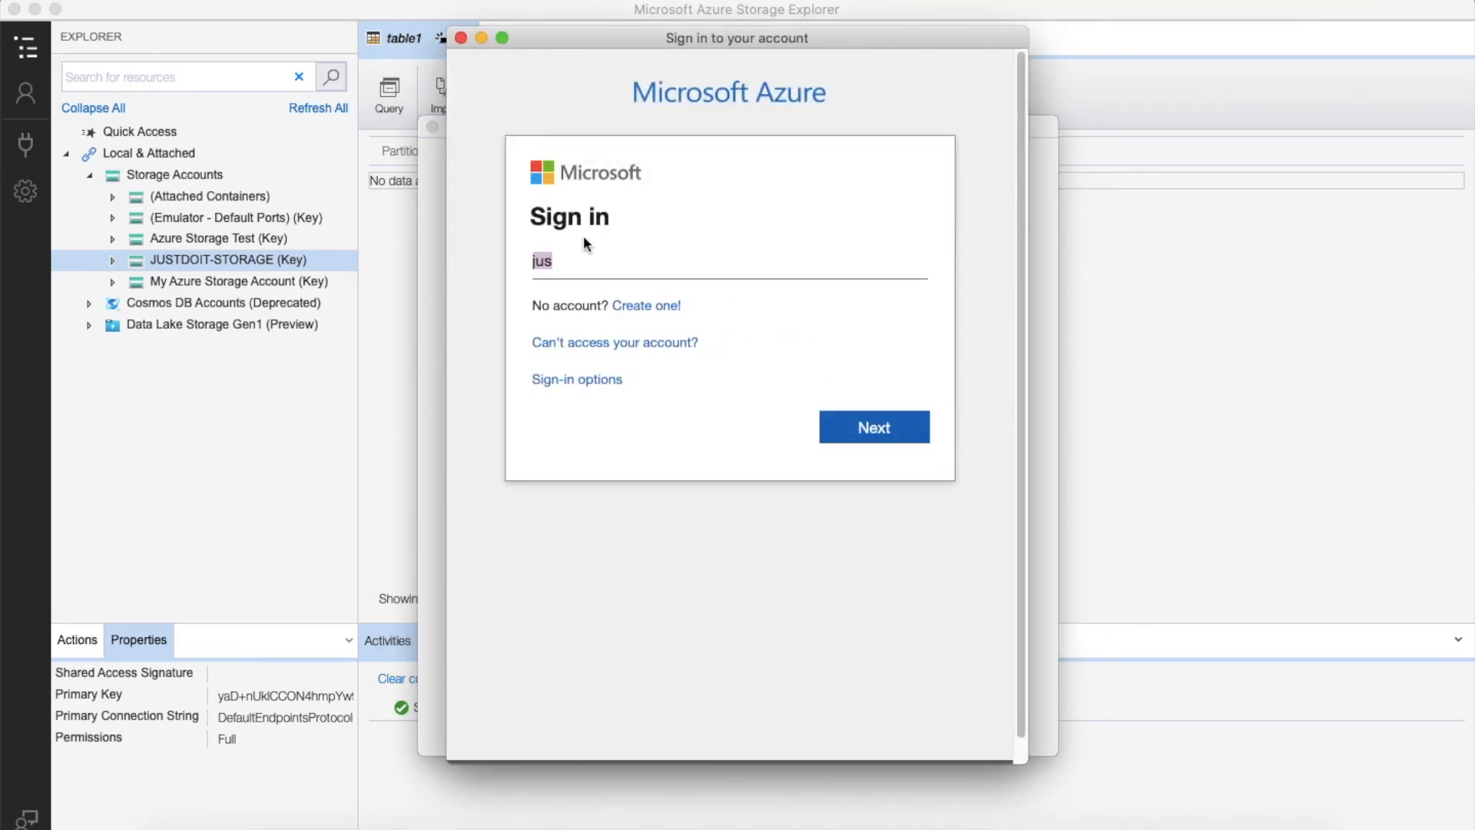
click(460, 38)
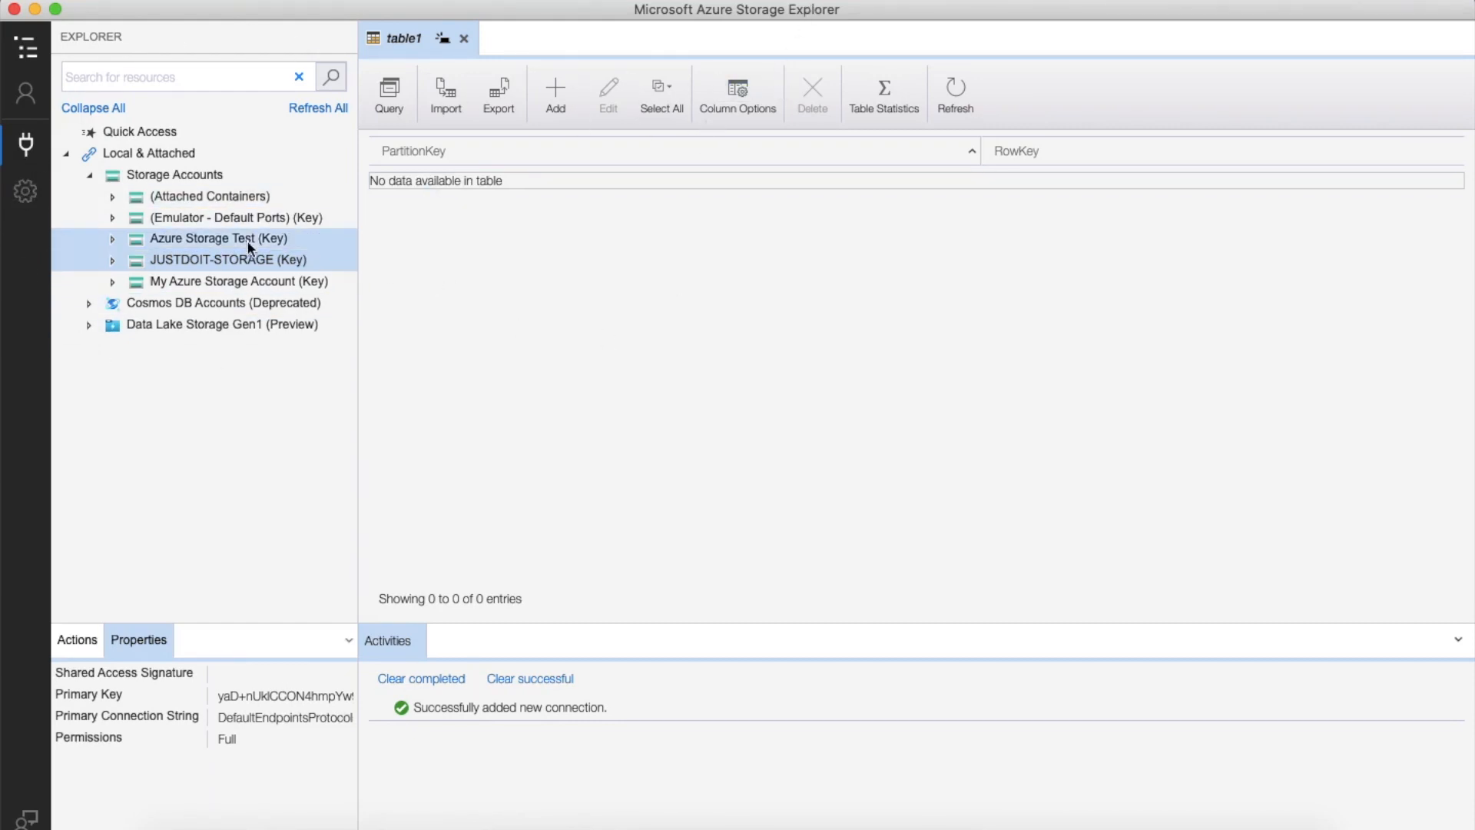
From account management, add an Azure account in the Azure environment and sign in with the account e-mail and password
click(27, 106)
click(29, 109)
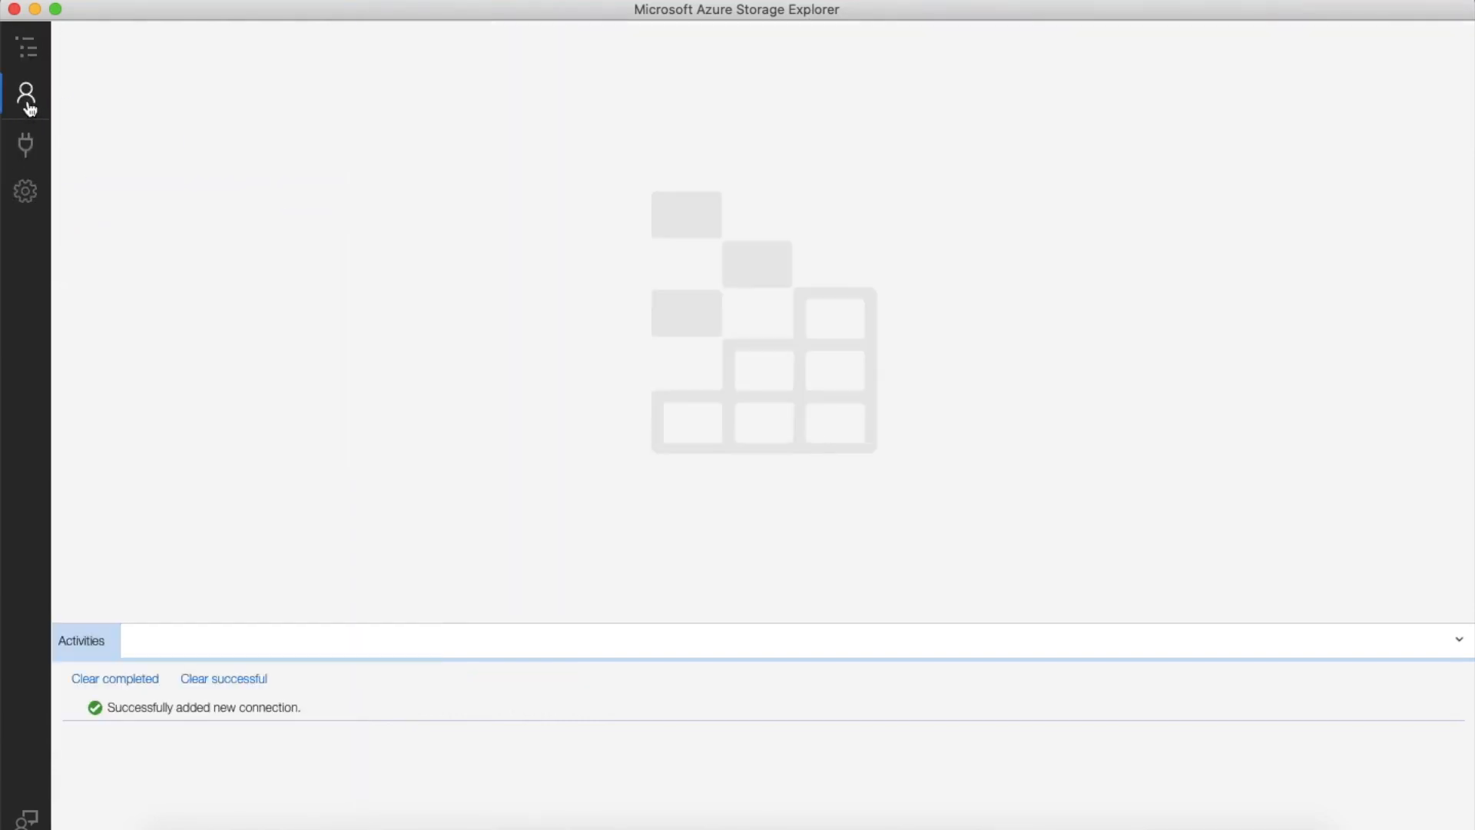
click(29, 108)
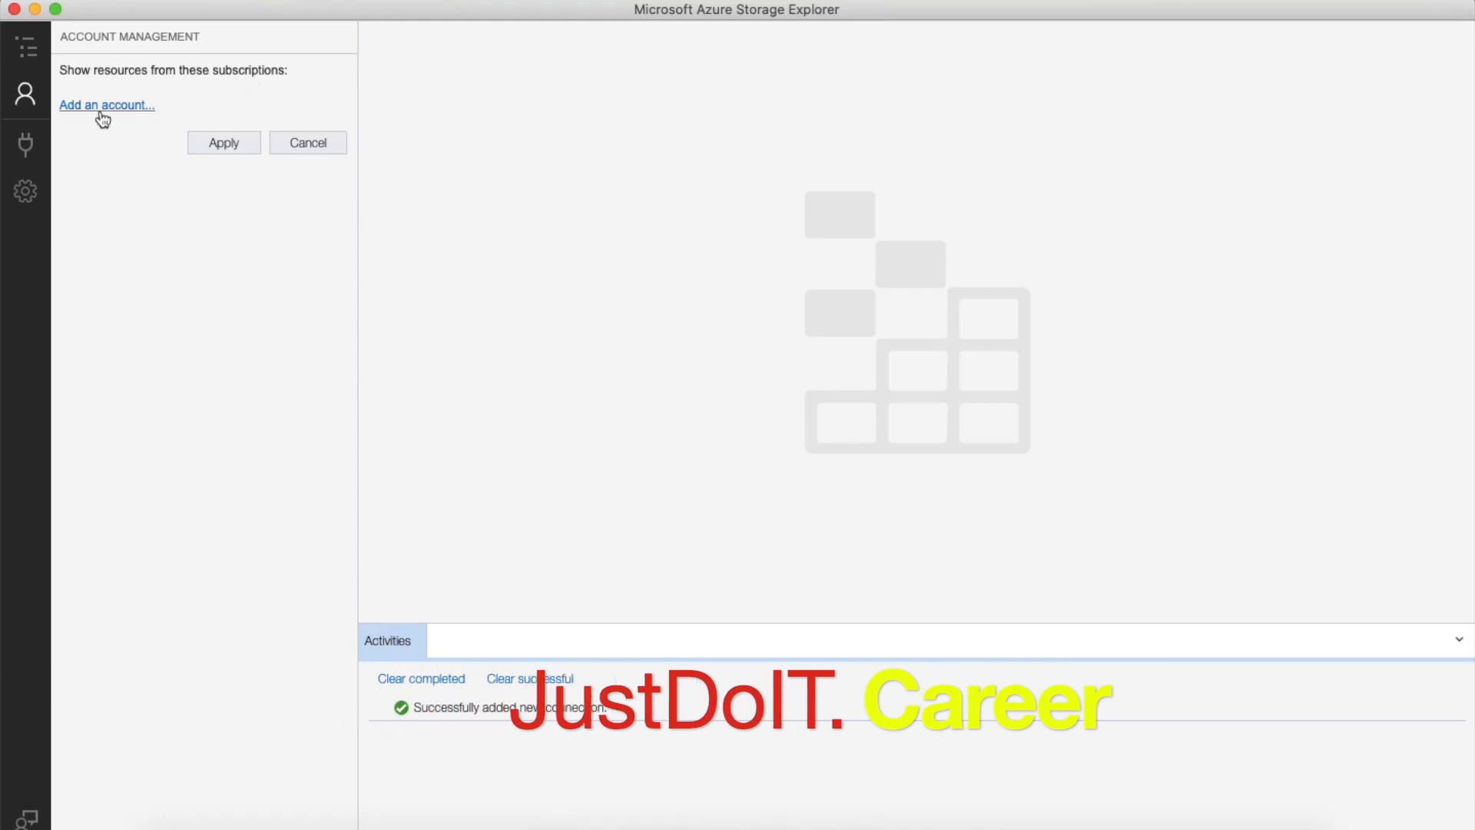
click(102, 108)
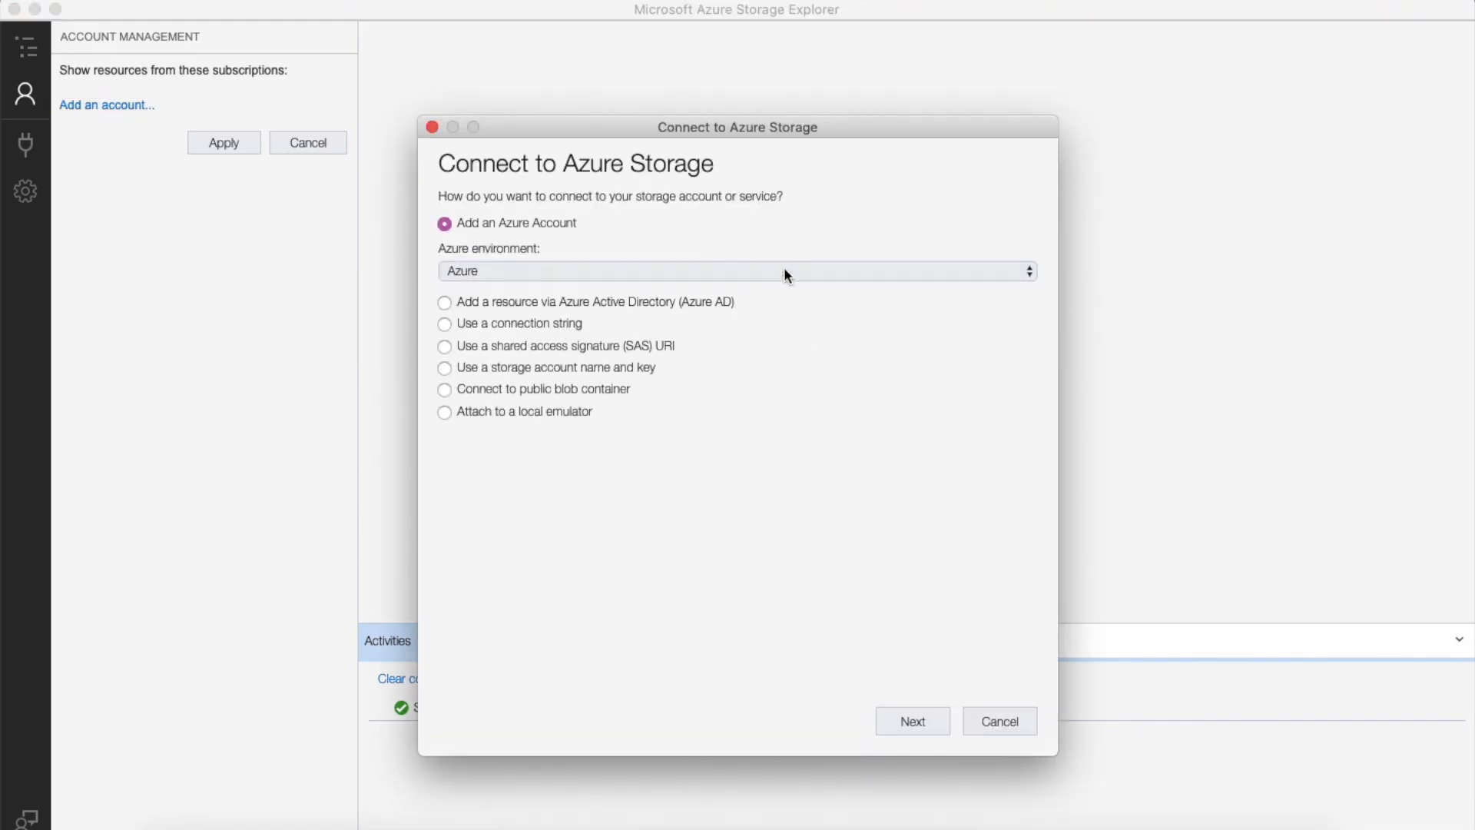
click(913, 721)
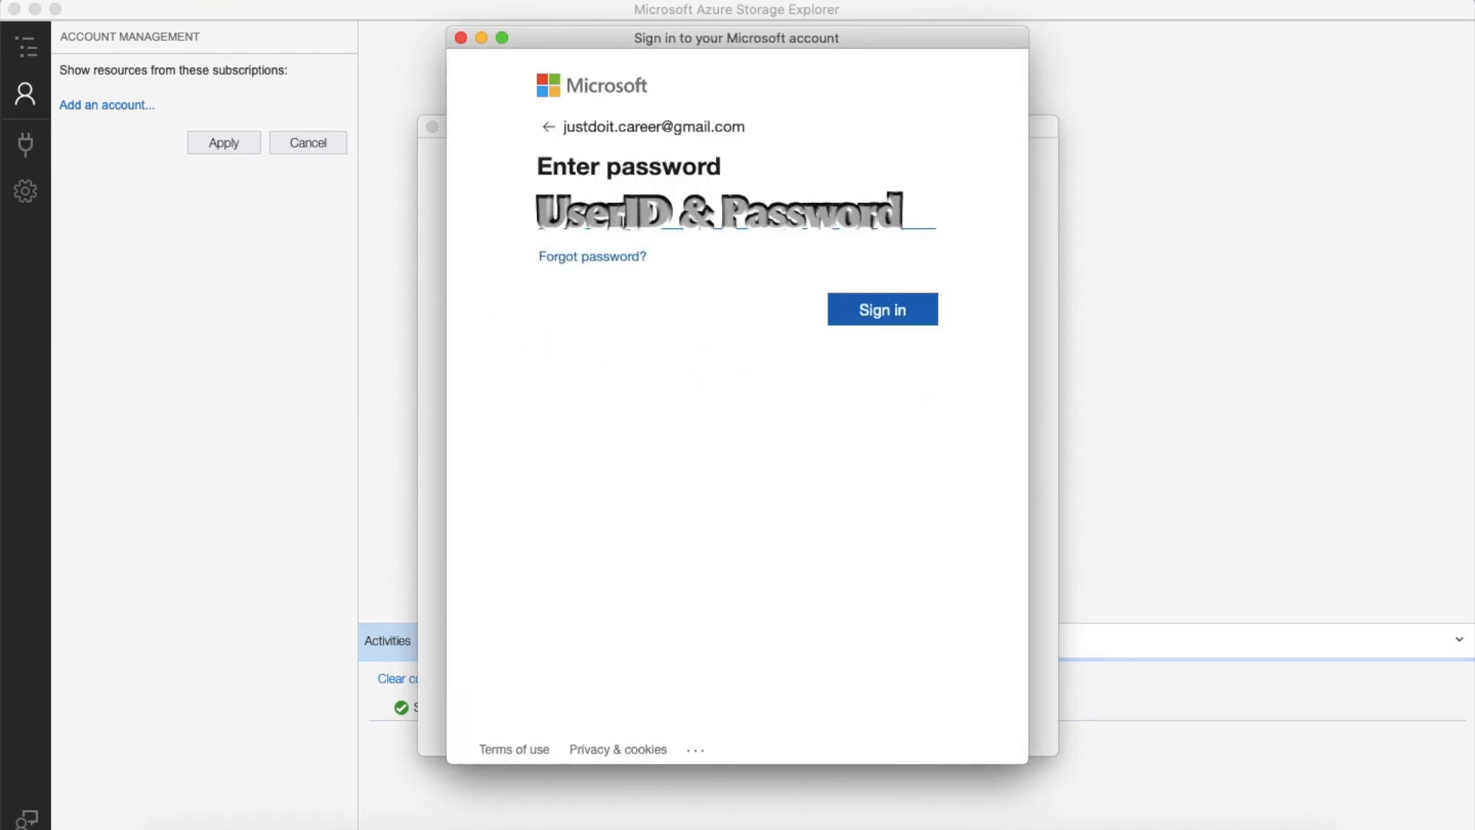
key(Return)
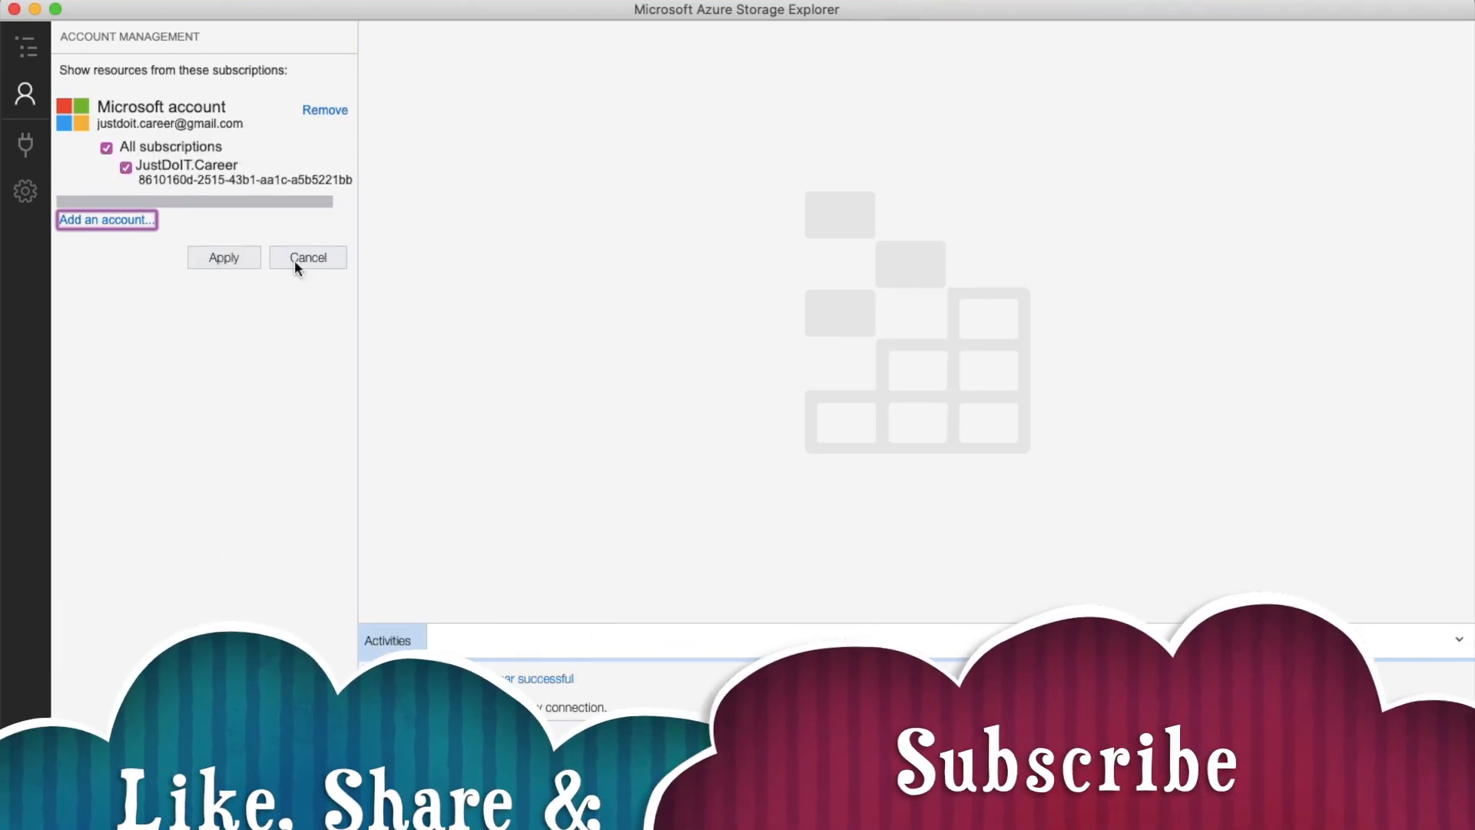
Apply the added account's subscription selection and view the JustDoIT.Career subscription with its storage accounts in the resource tree
click(218, 259)
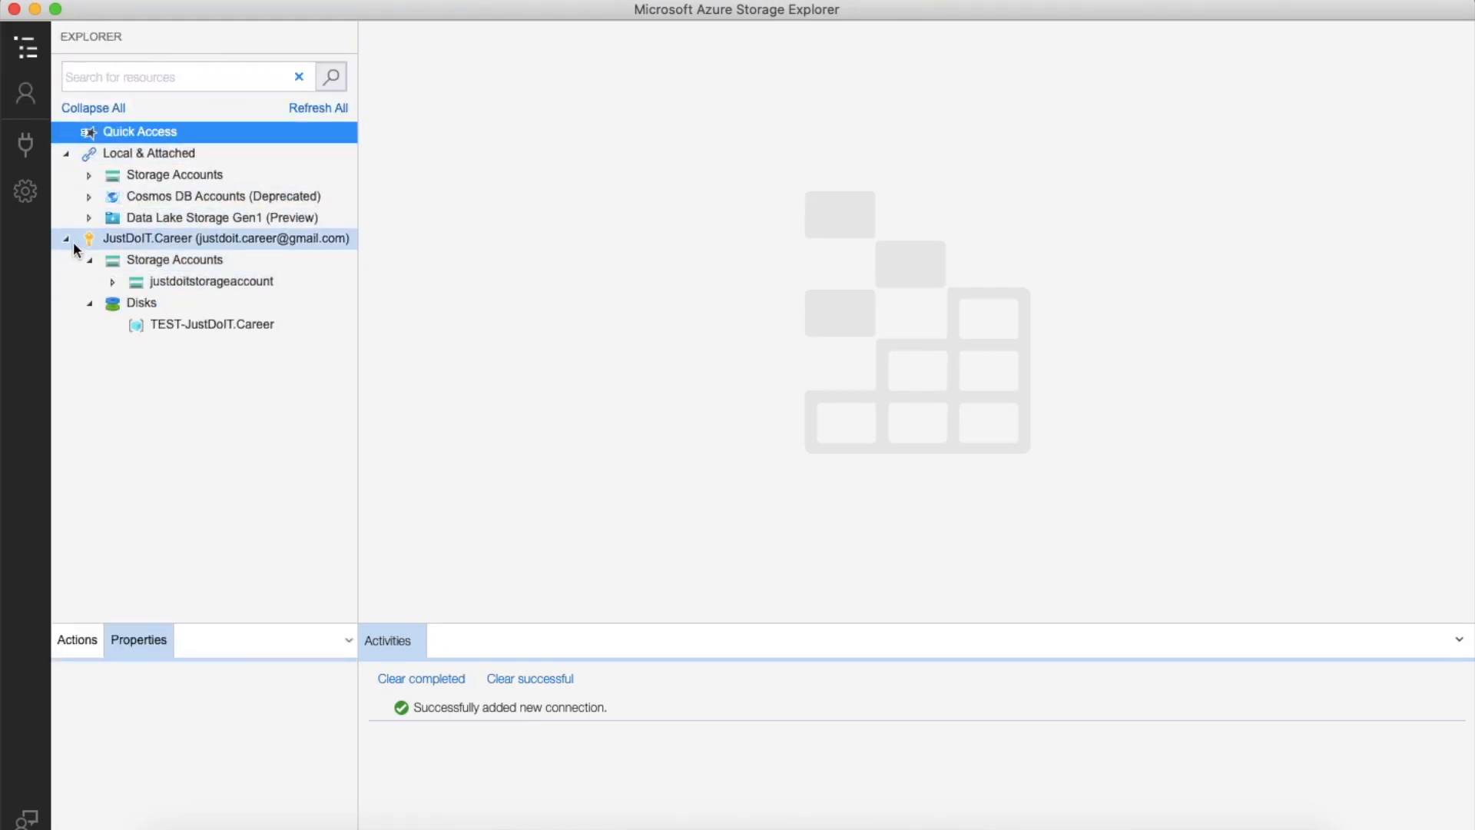
click(129, 240)
click(154, 258)
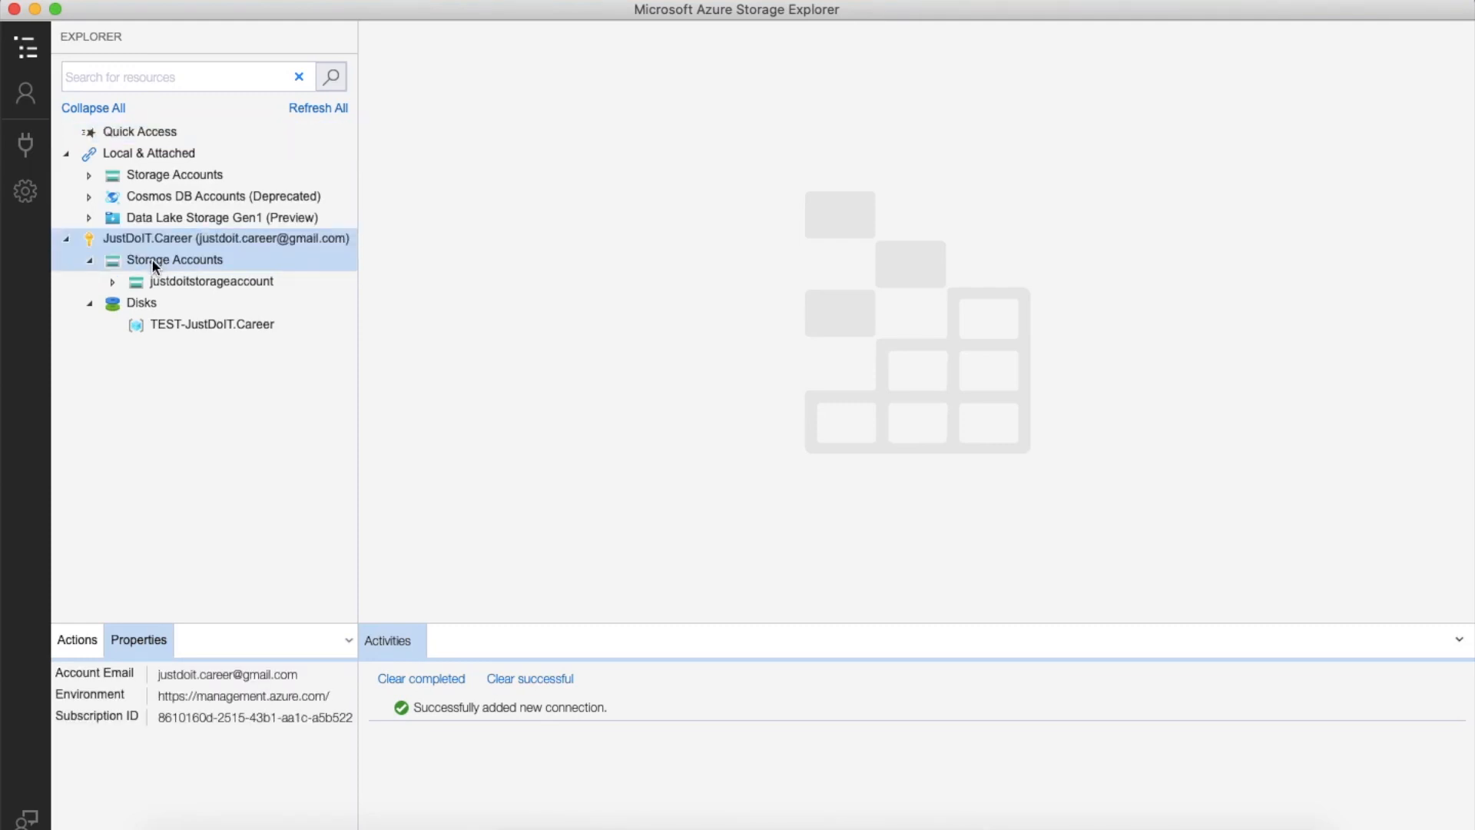
Select justdoitstorageaccount under the JustDoIT.Career subscription and expand it to show its storage services
click(227, 282)
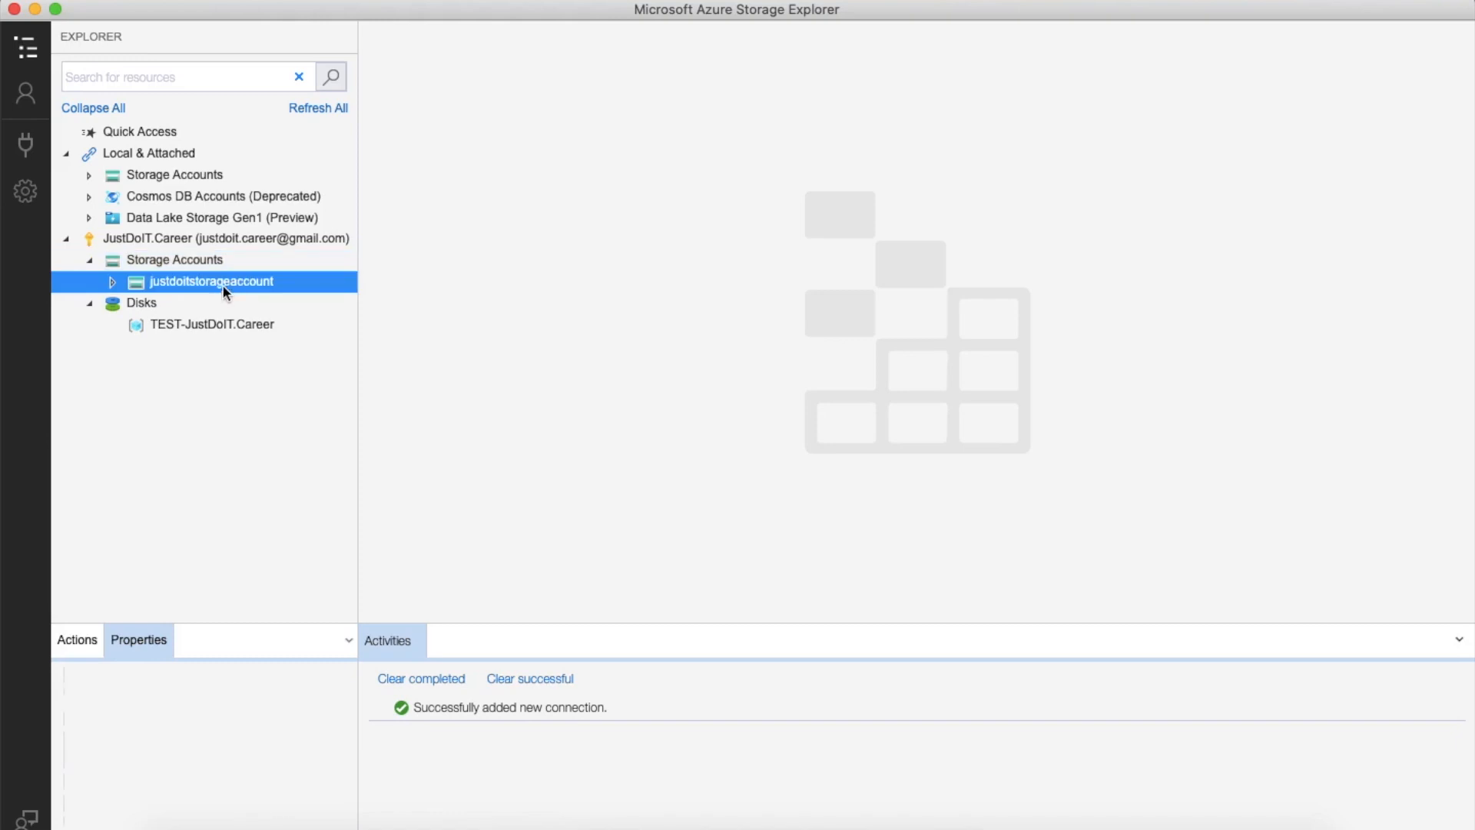
click(112, 282)
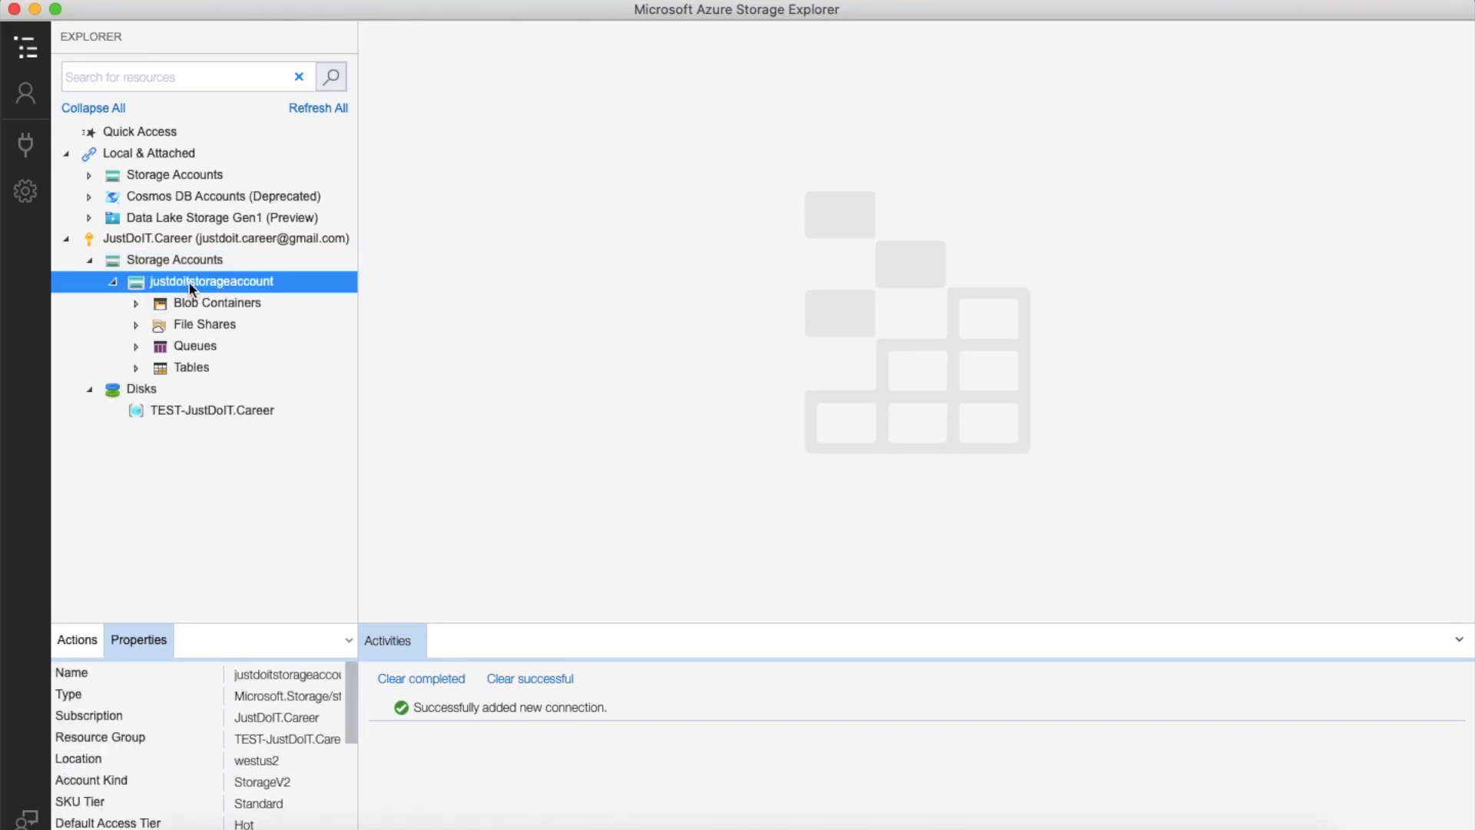
double_click(189, 283)
double_click(155, 283)
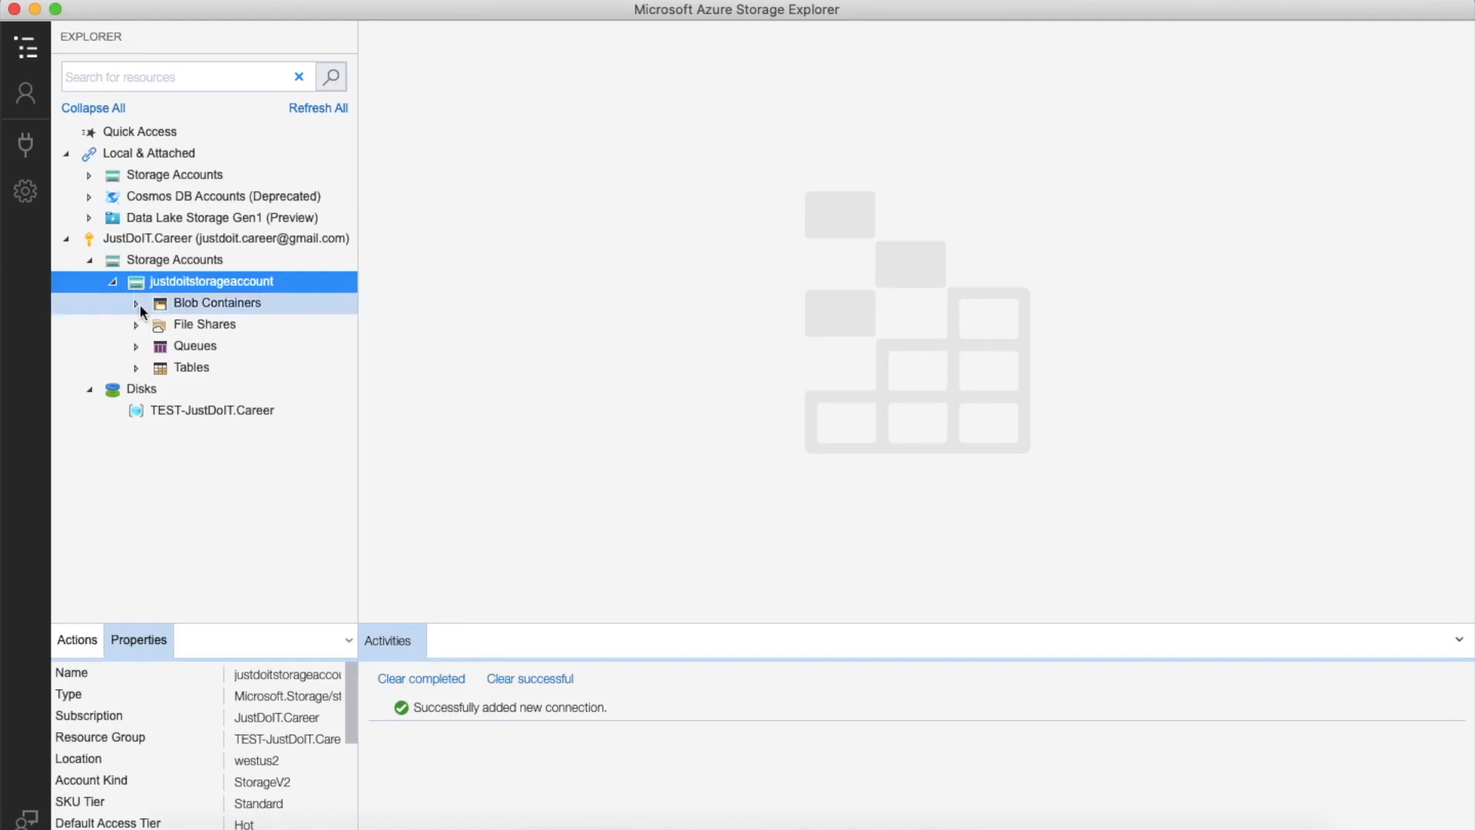
Open container1 from the account's Blob Containers and fileshare1 from its File Shares to view their contents
click(137, 304)
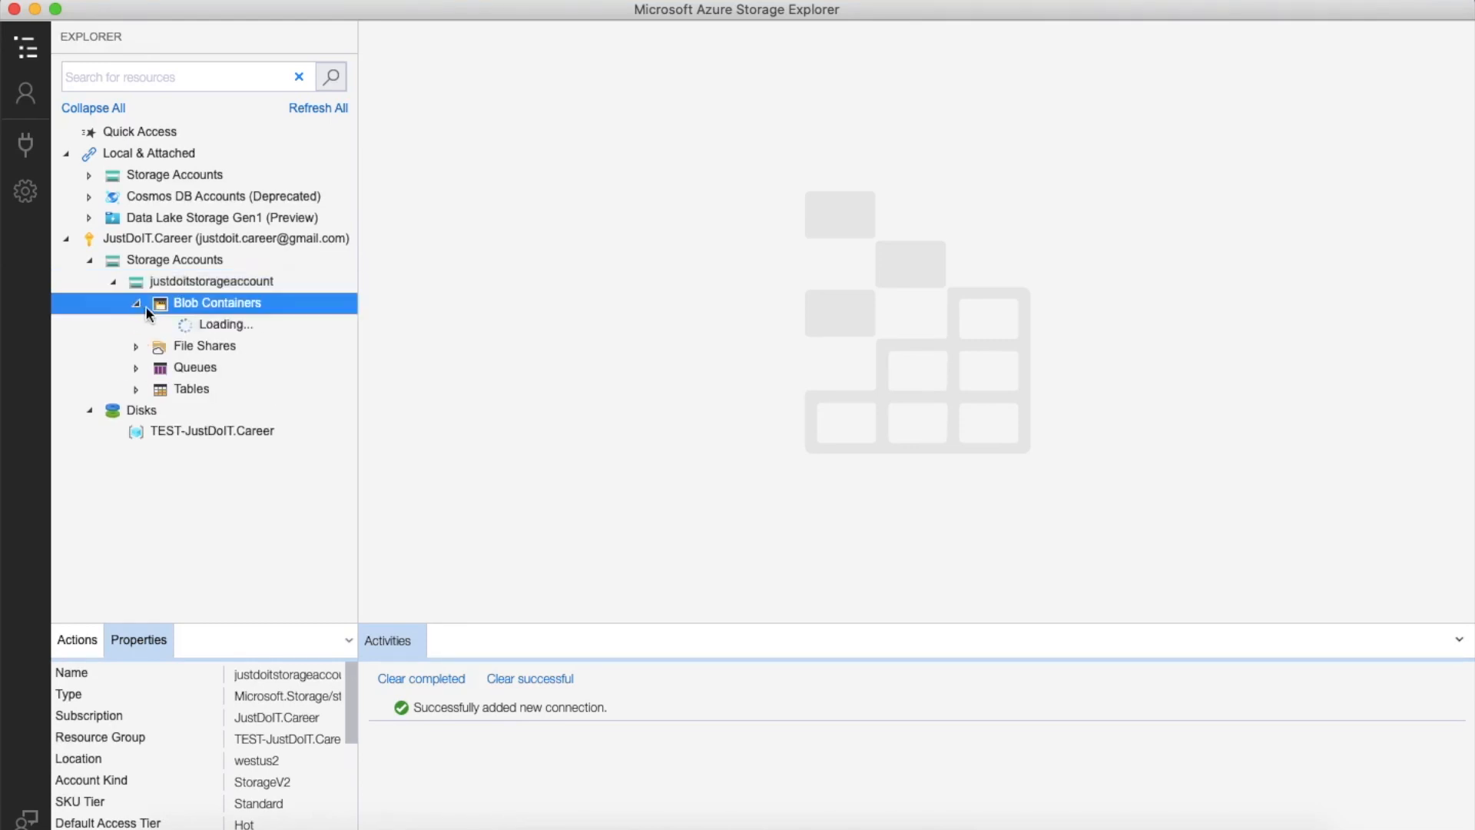
double_click(212, 327)
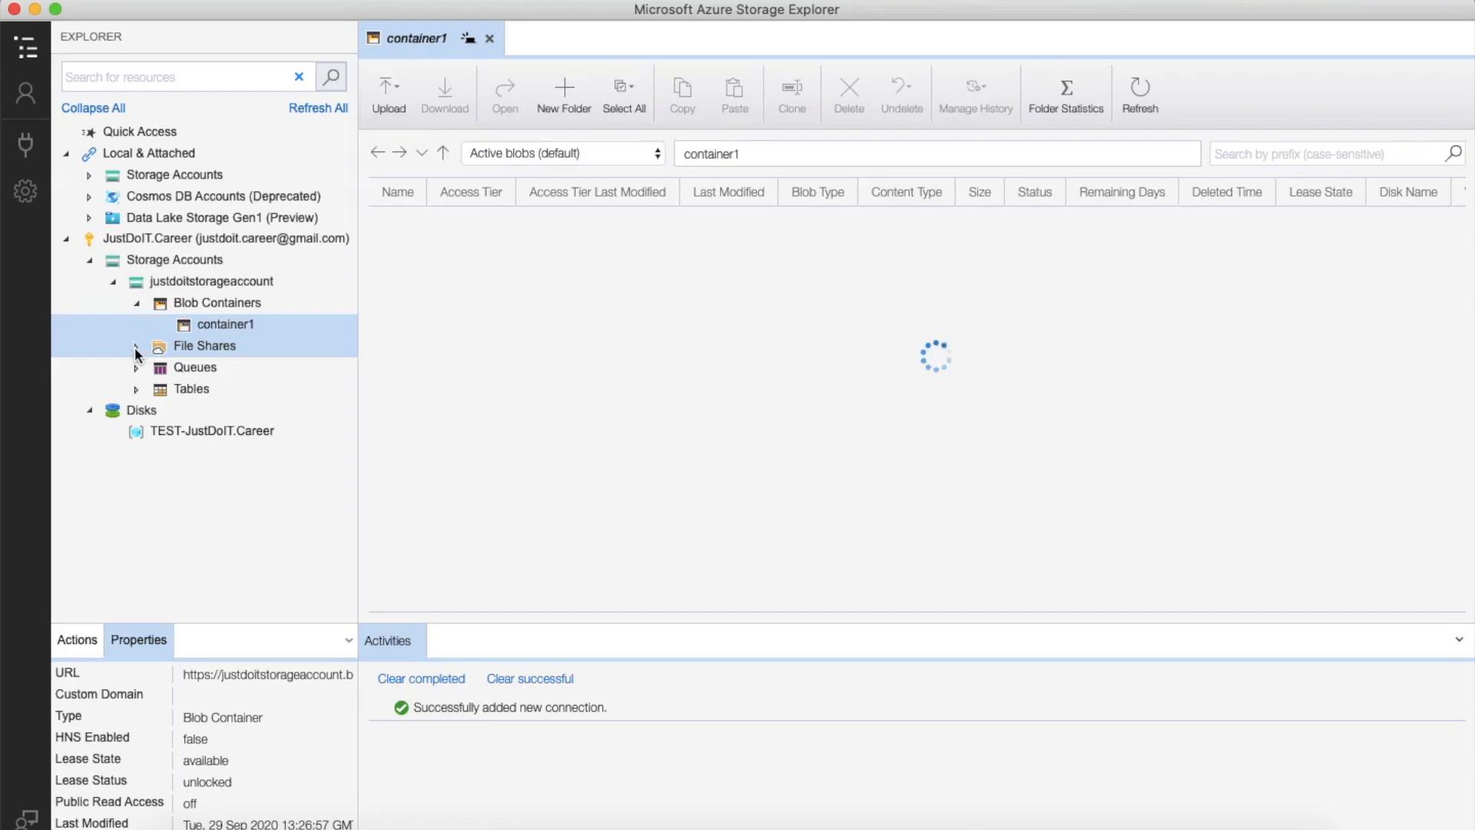
click(135, 347)
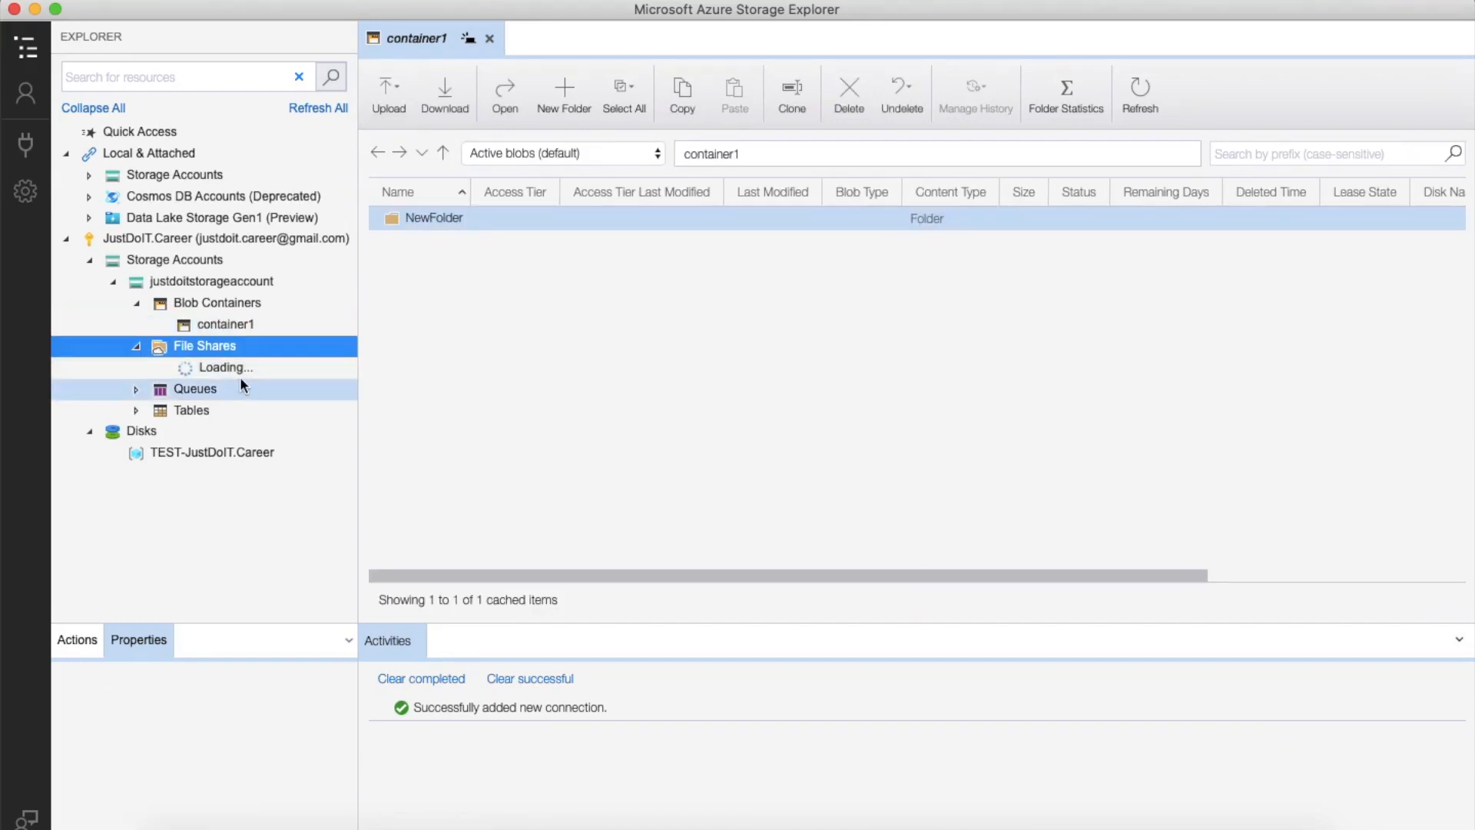
click(231, 370)
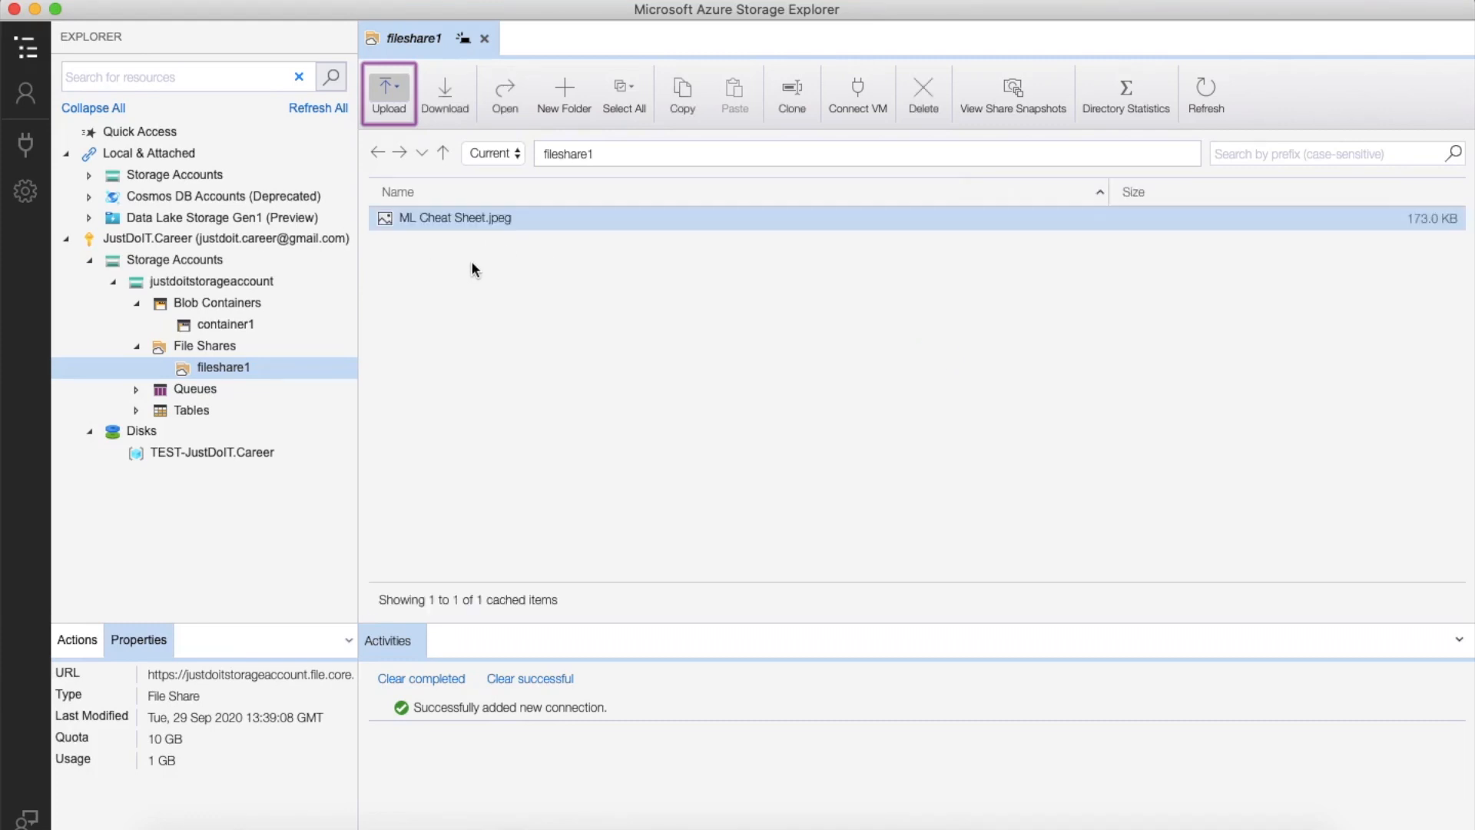
Expand the account's Queues and Tables, then view table1 and close it
click(138, 391)
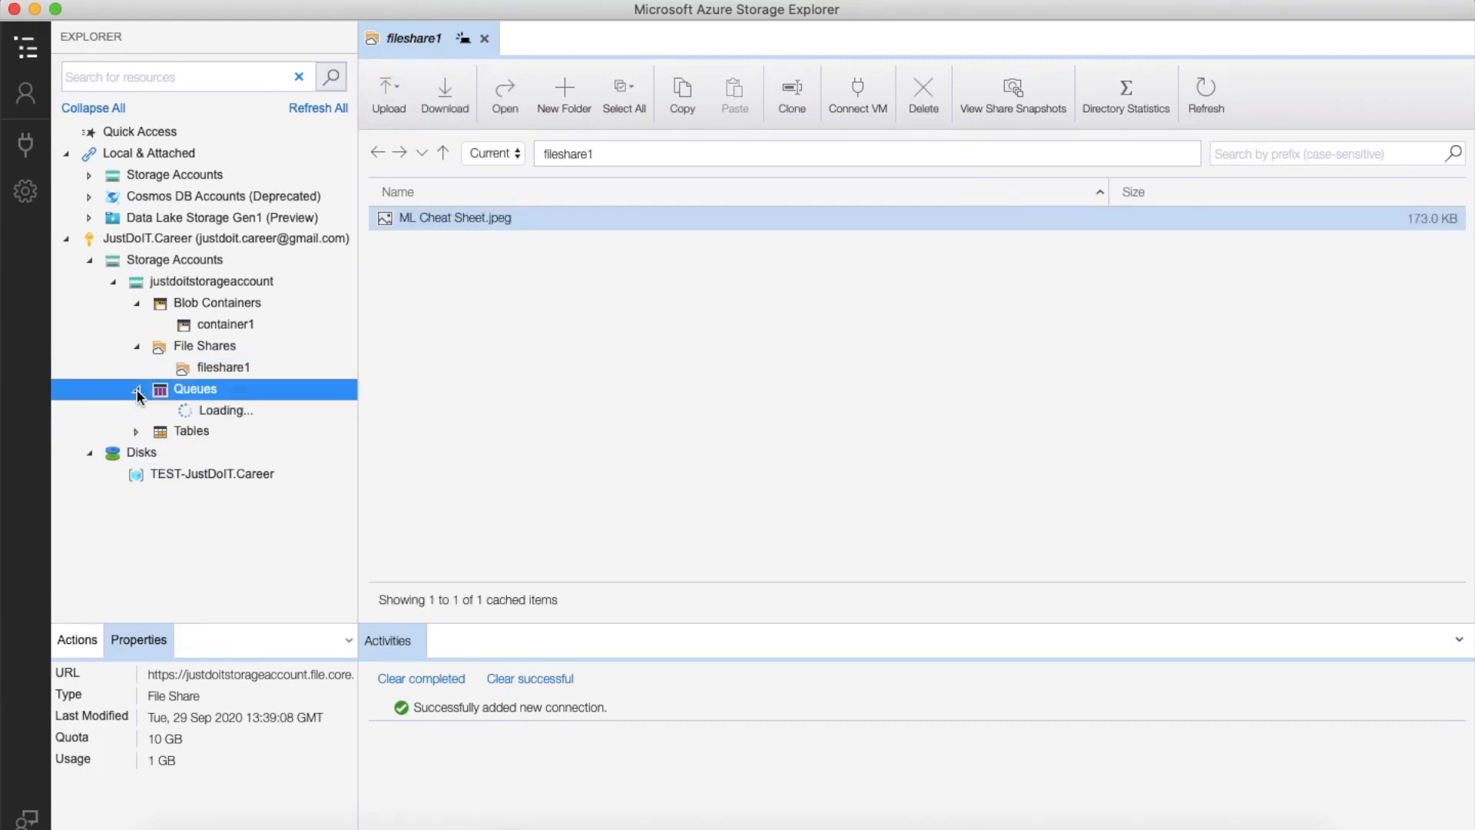
click(138, 435)
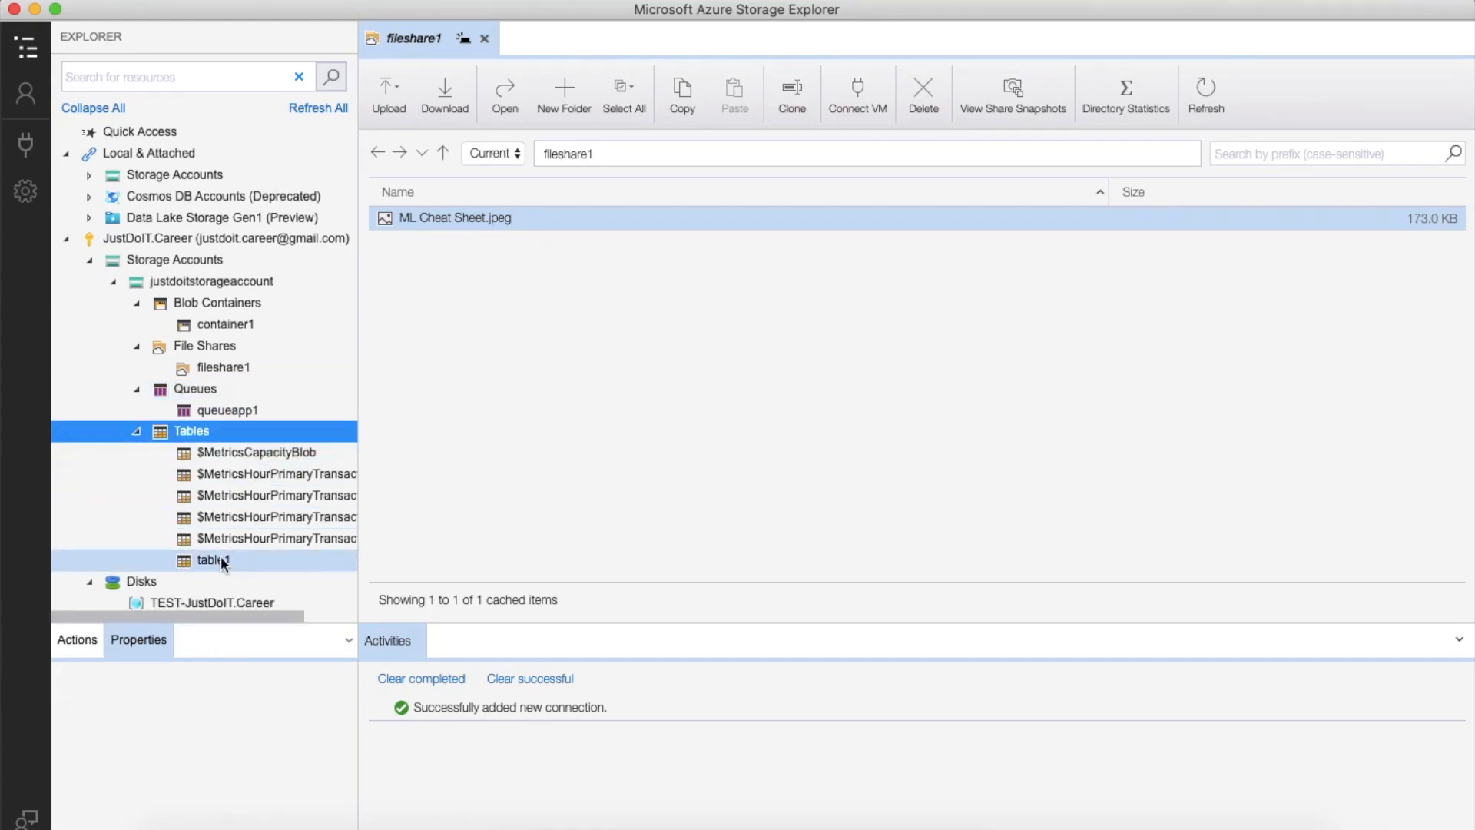
click(312, 556)
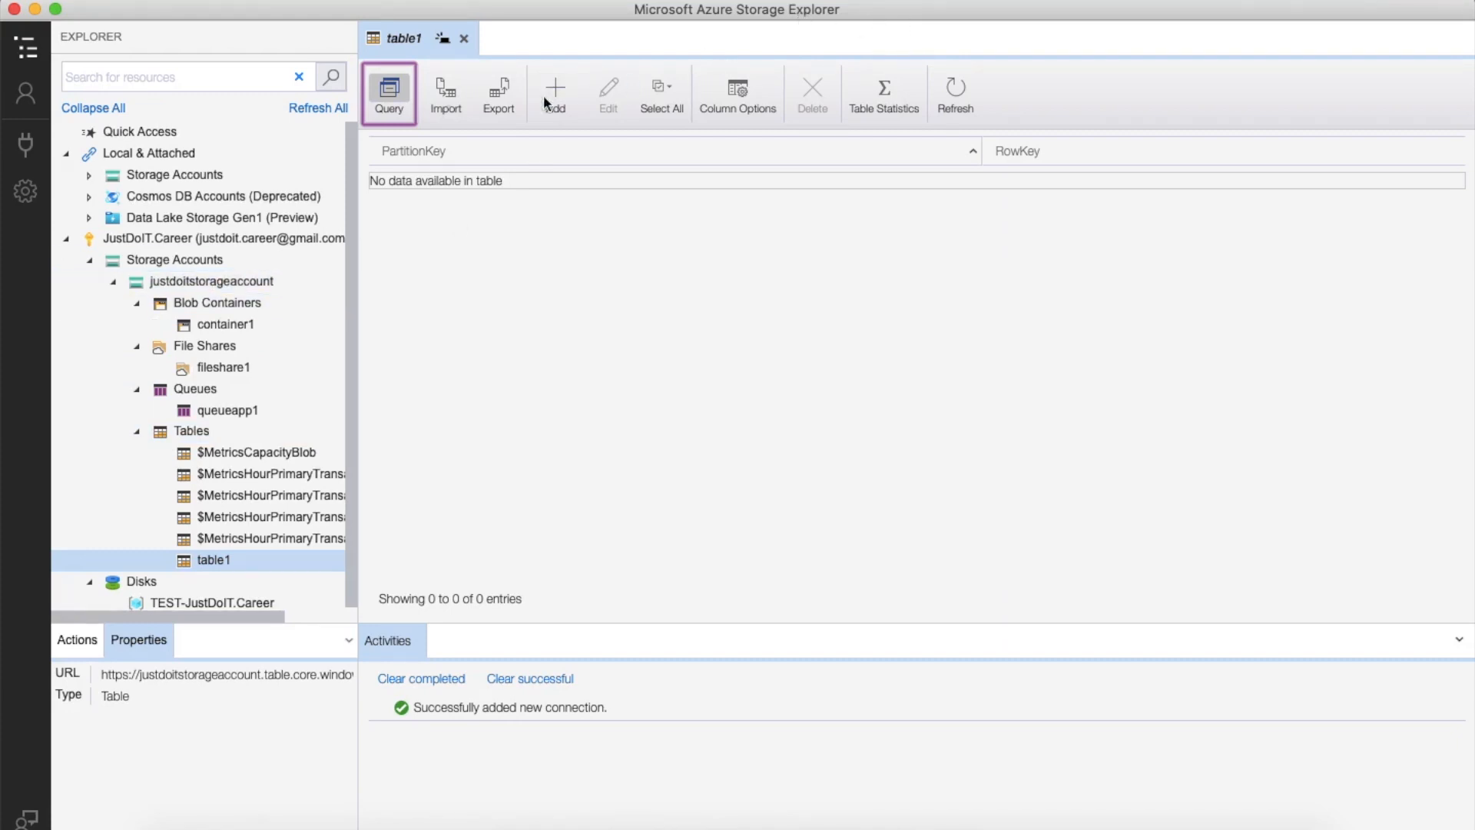
click(464, 38)
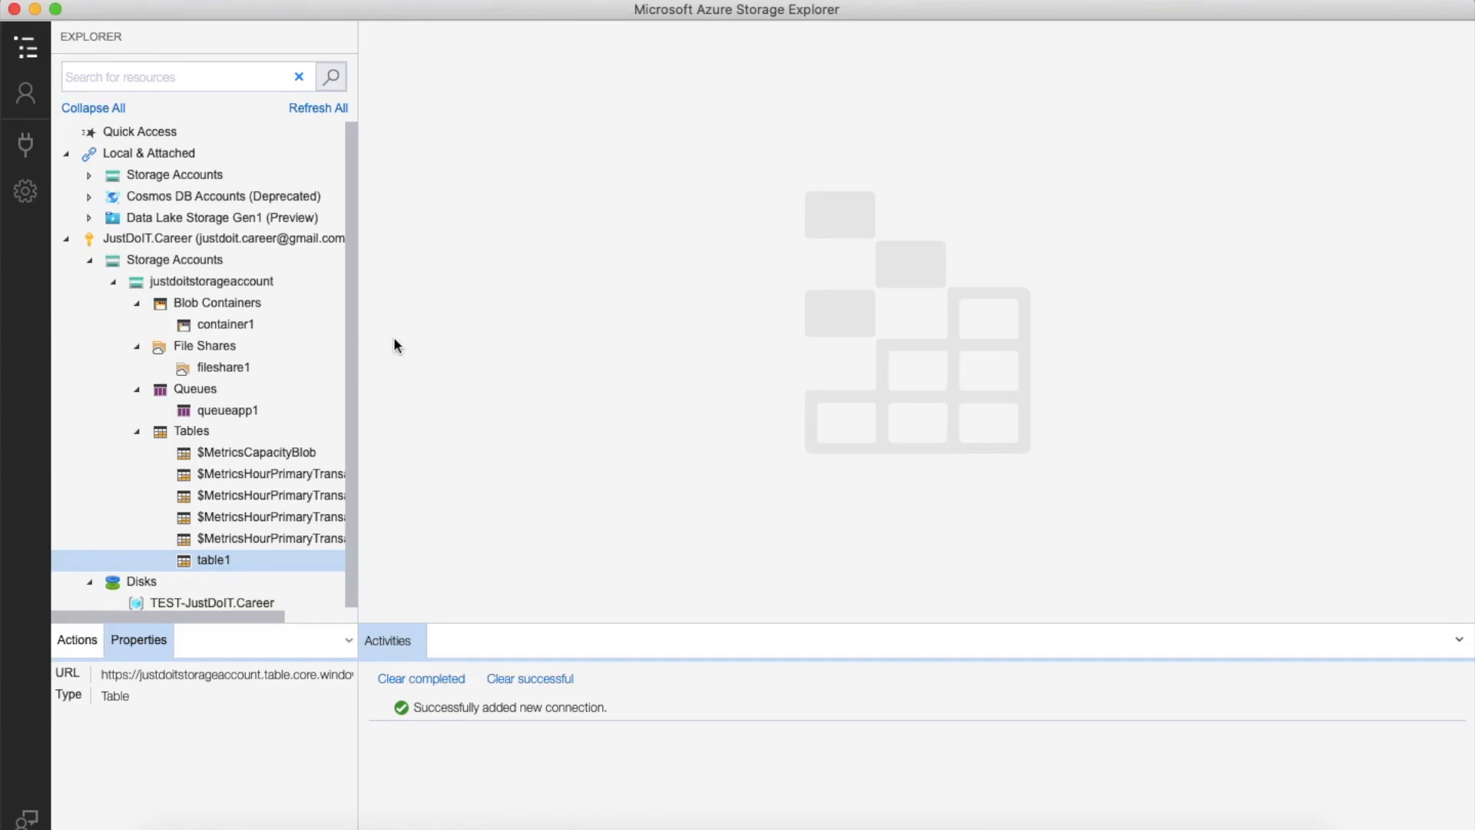
Close Storage Explorer and switch to the Microsoft Azure portal home page in the browser
click(14, 10)
click(1431, 202)
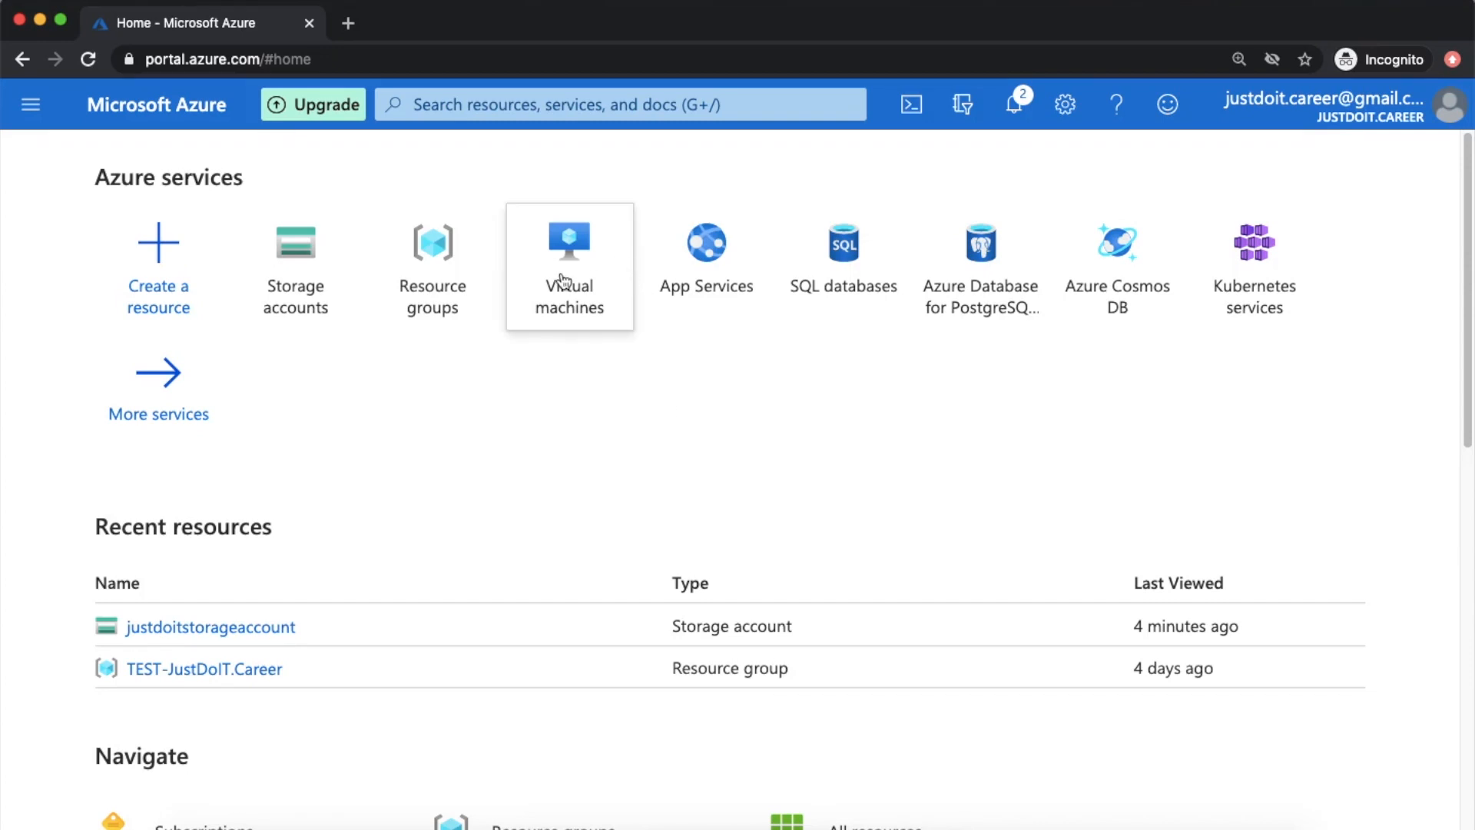
mouse_move(563, 282)
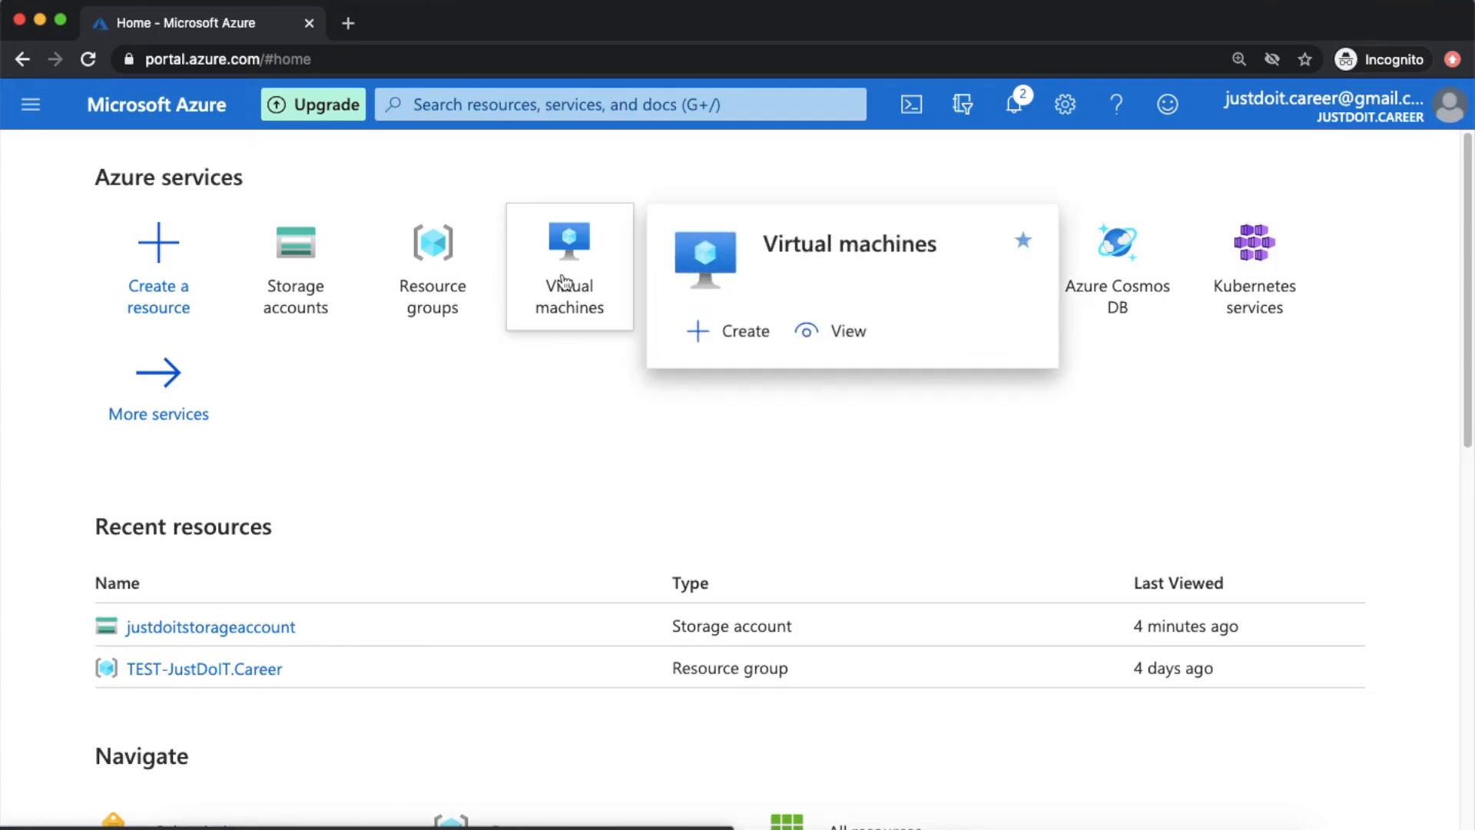